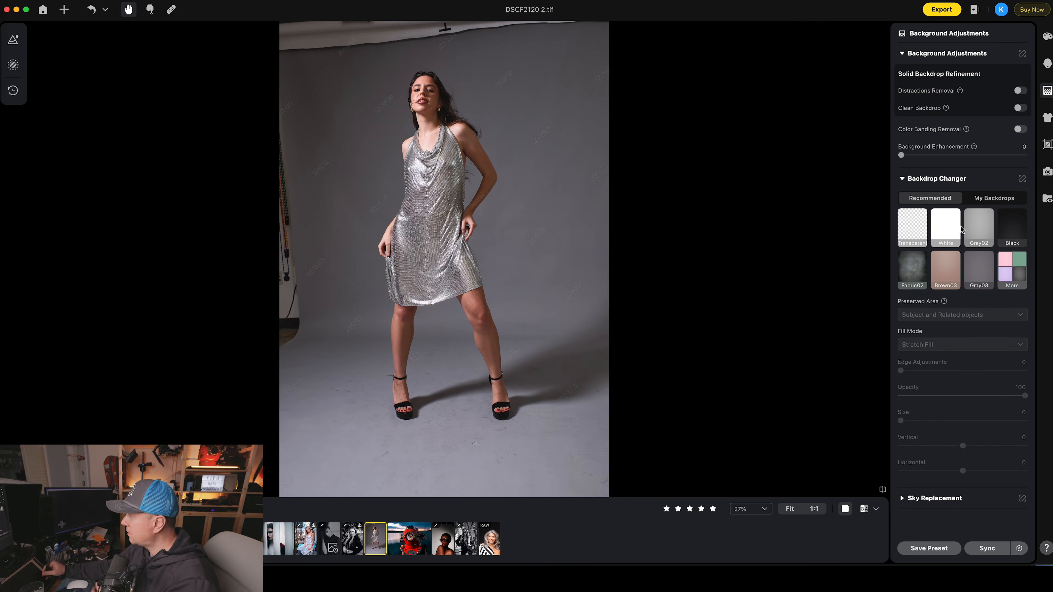
- Raise the photo's Shadows tone to 23 and color grade the shadows toward a muted blue
{"action": "left_click", "coordinate": [1048, 37]}
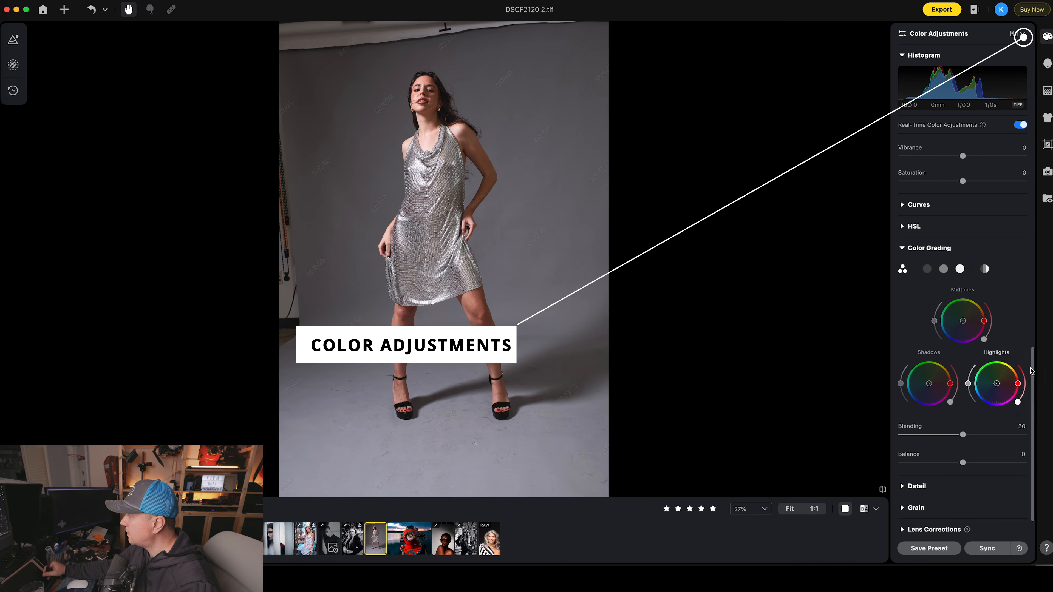
{"action": "left_click_drag", "start_coordinate": [1034, 368], "coordinate": [1033, 243]}
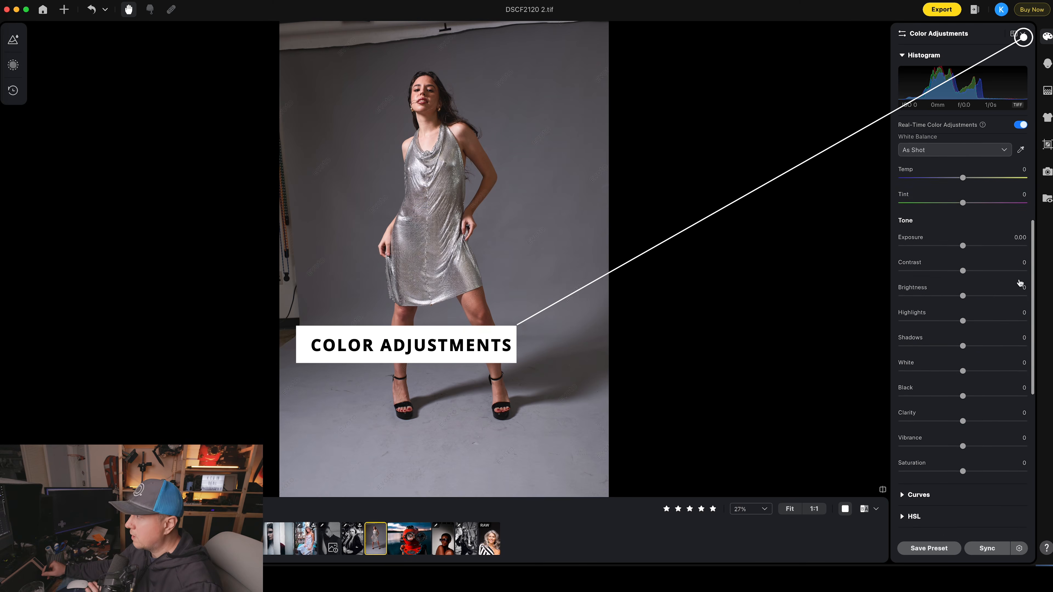
{"action": "left_click_drag", "start_coordinate": [973, 351], "coordinate": [979, 353]}
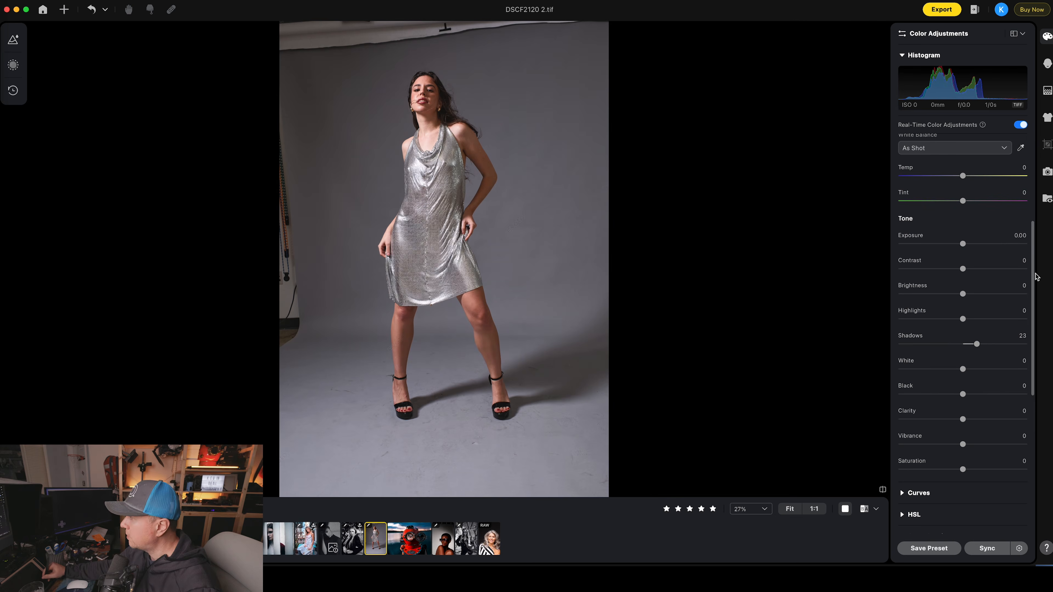
{"action": "left_click_drag", "start_coordinate": [1036, 279], "coordinate": [1038, 417]}
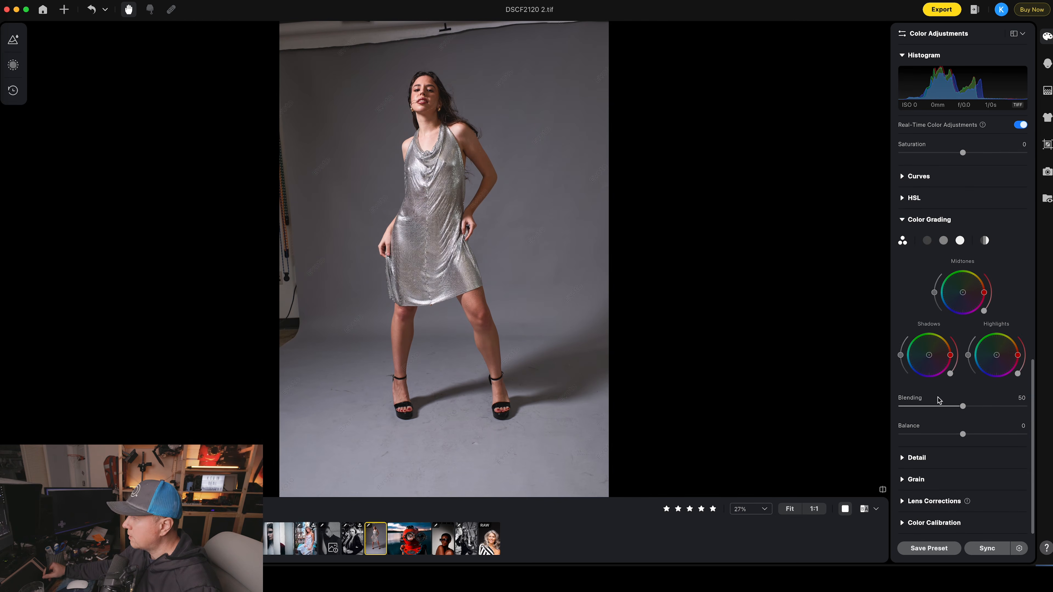
{"action": "left_click_drag", "start_coordinate": [929, 355], "coordinate": [923, 357]}
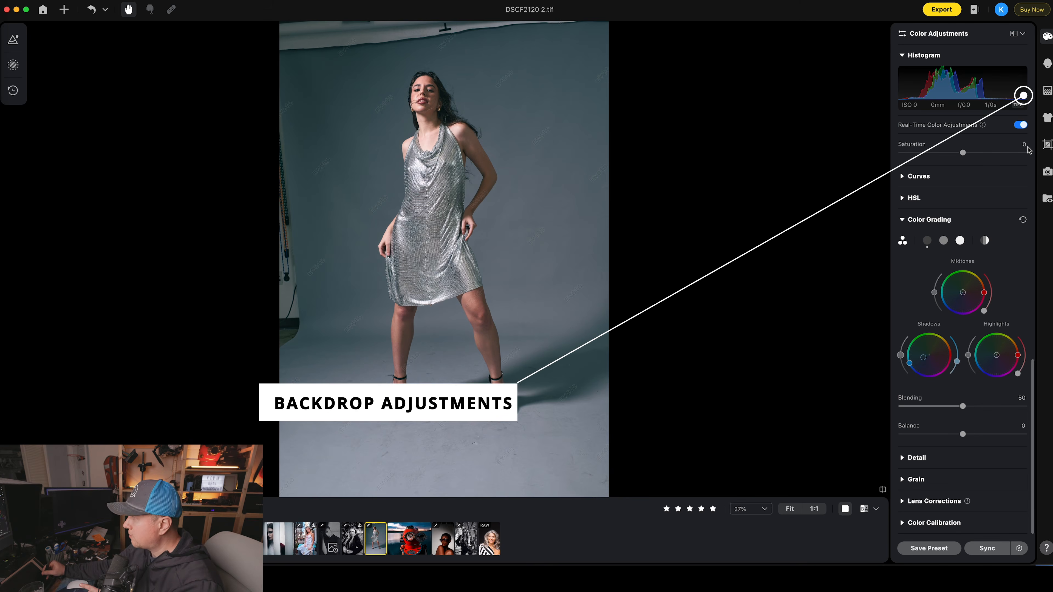
- Turn on Distractions Removal in the background adjustments to clear the studio clutter around the backdrop
{"action": "left_click", "coordinate": [1048, 90]}
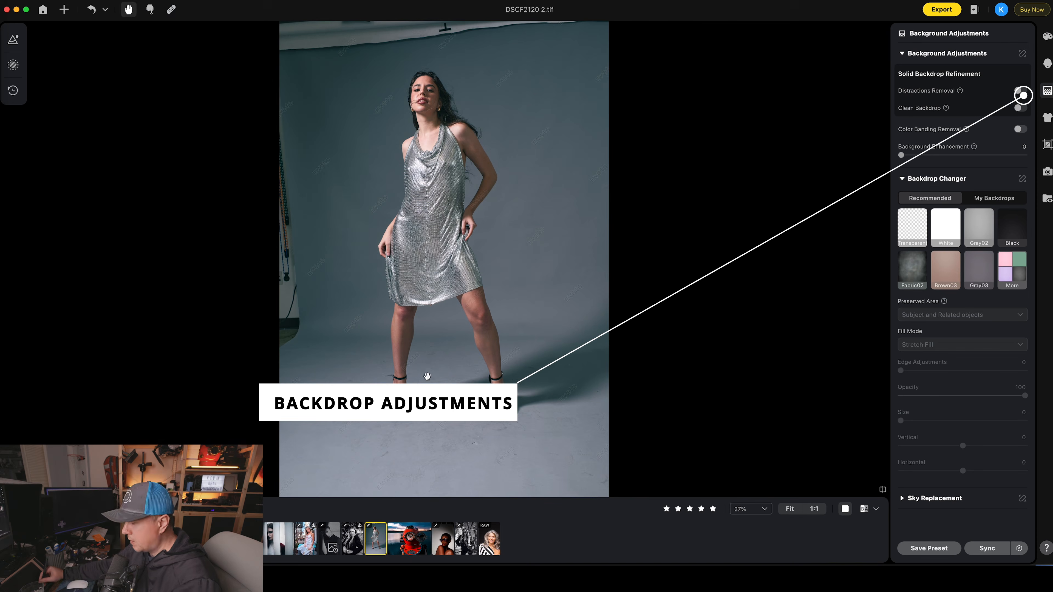
{"action": "scroll", "coordinate": [439, 435], "scroll_direction": "up", "scroll_amount": 3}
{"action": "scroll", "coordinate": [427, 461], "scroll_direction": "up", "scroll_amount": 5}
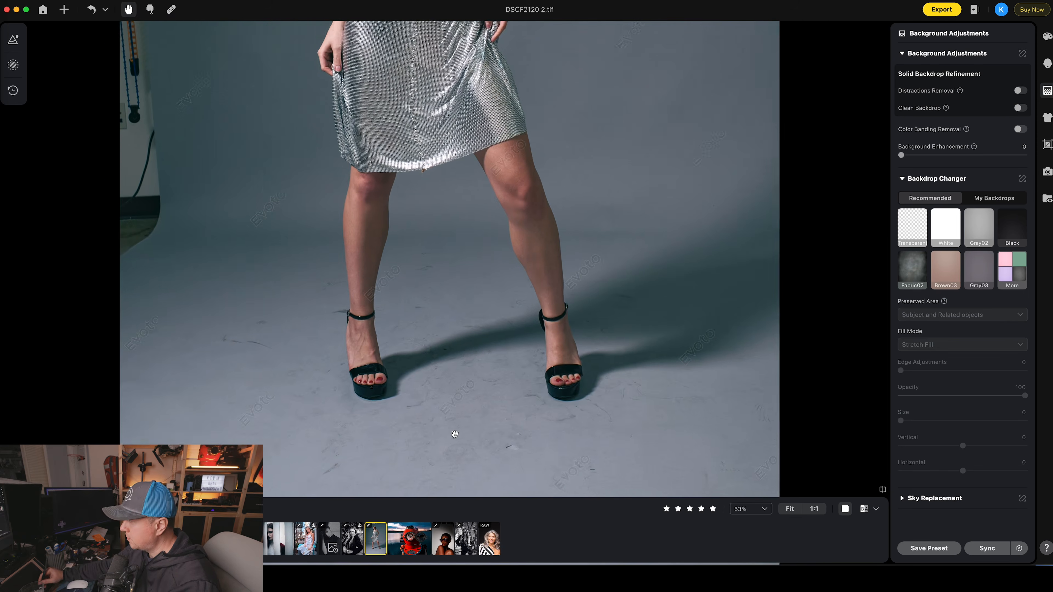
{"action": "scroll", "coordinate": [455, 412], "scroll_direction": "down", "scroll_amount": 3}
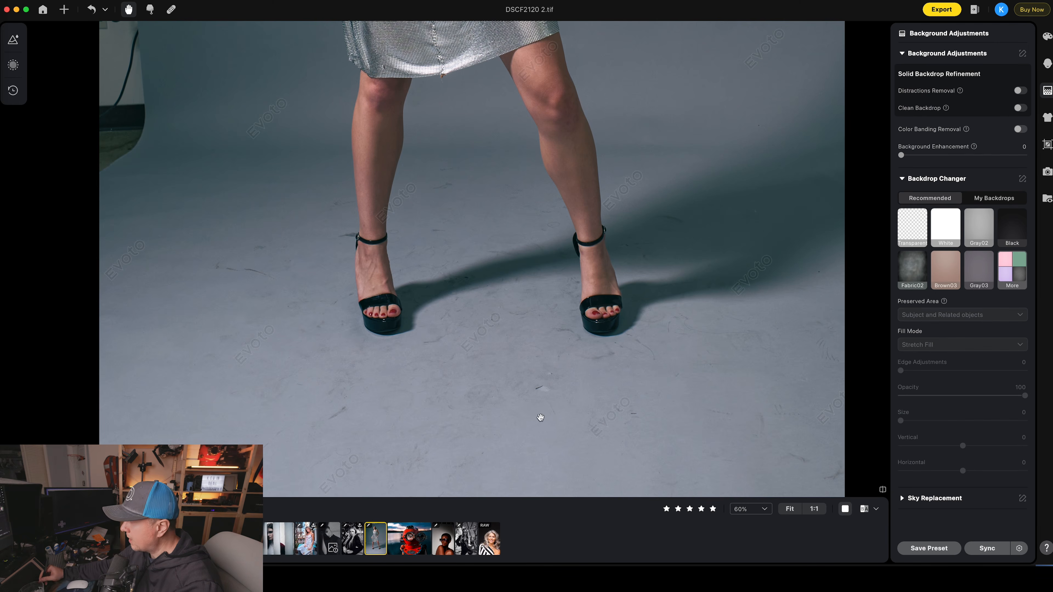
{"action": "scroll", "coordinate": [508, 374], "scroll_direction": "down", "scroll_amount": 3}
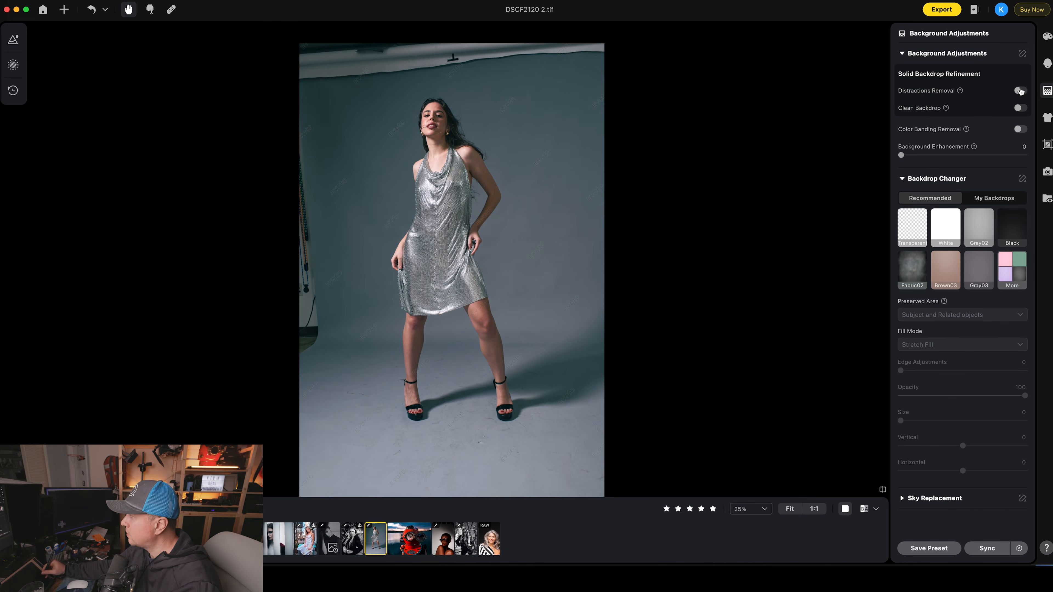
{"action": "left_click", "coordinate": [1020, 91]}
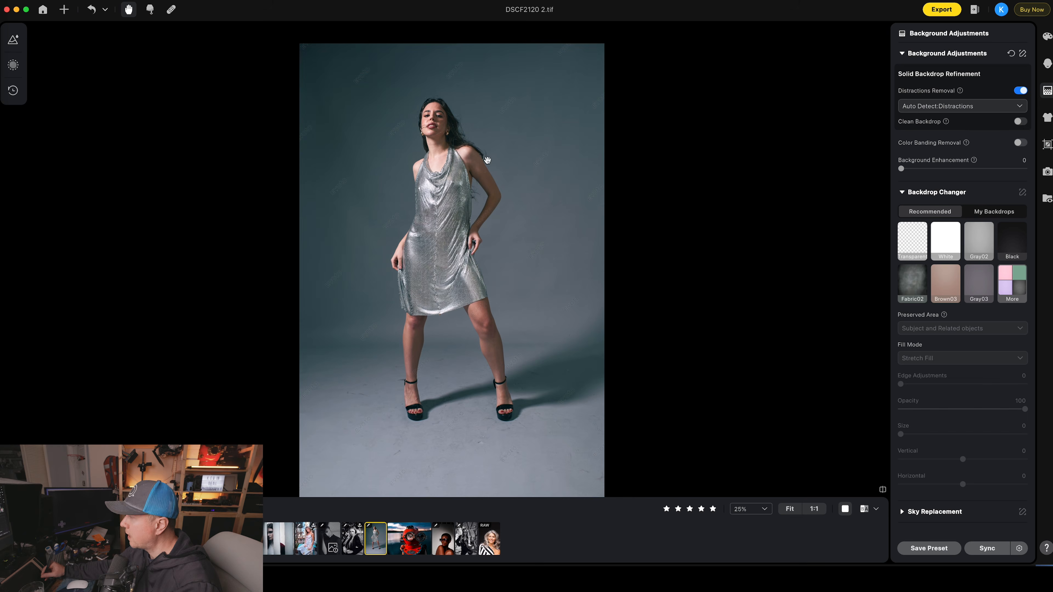
- Enable Clean Backdrop to remove the scuffs and marks from the studio floor and backdrop
{"action": "scroll", "coordinate": [459, 441], "scroll_direction": "up", "scroll_amount": 5}
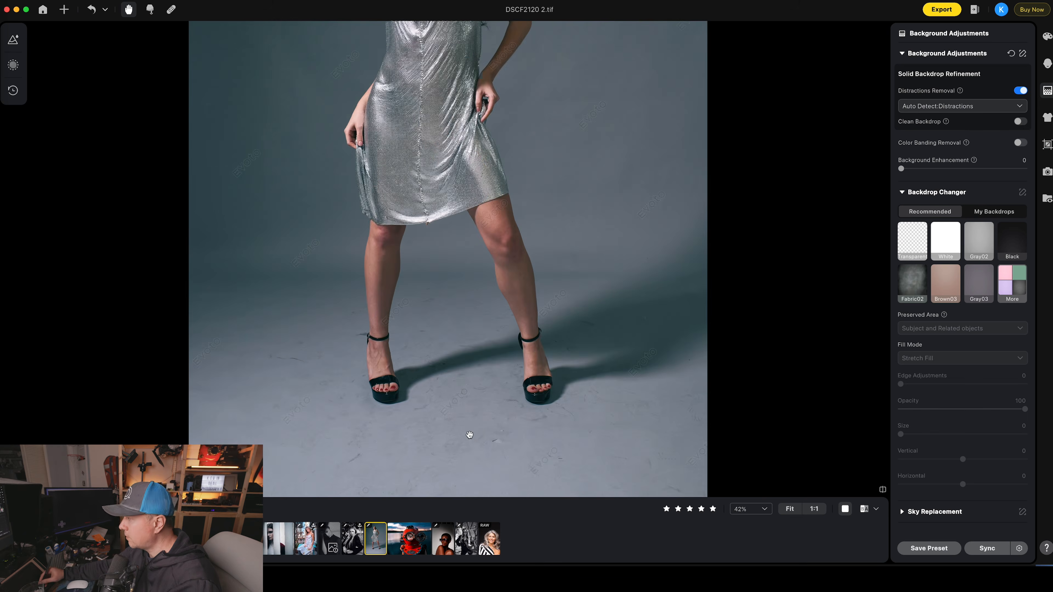
{"action": "left_click_drag", "start_coordinate": [468, 432], "coordinate": [478, 332]}
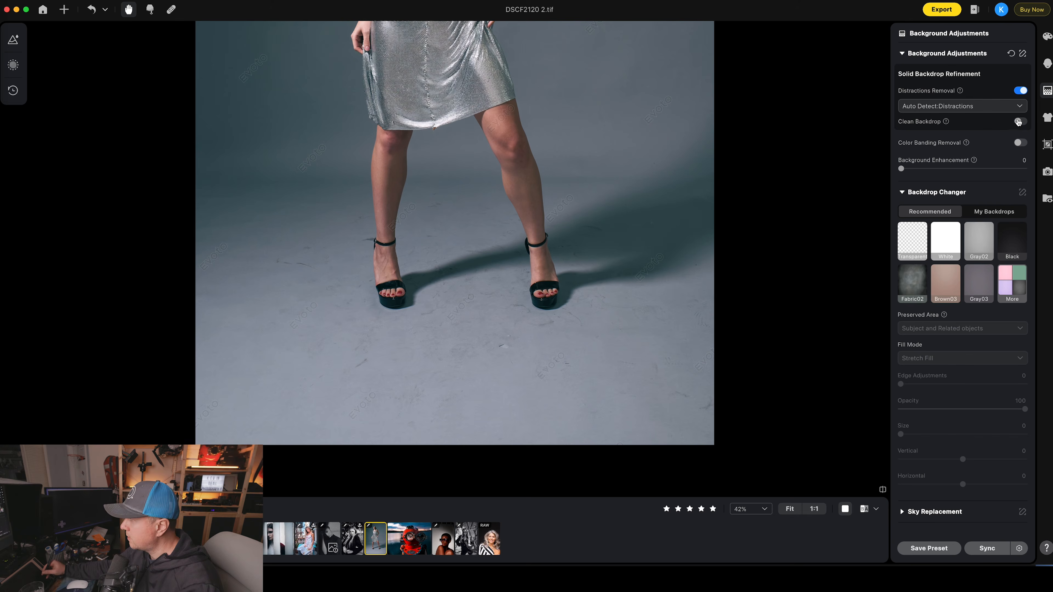
{"action": "left_click", "coordinate": [1019, 121]}
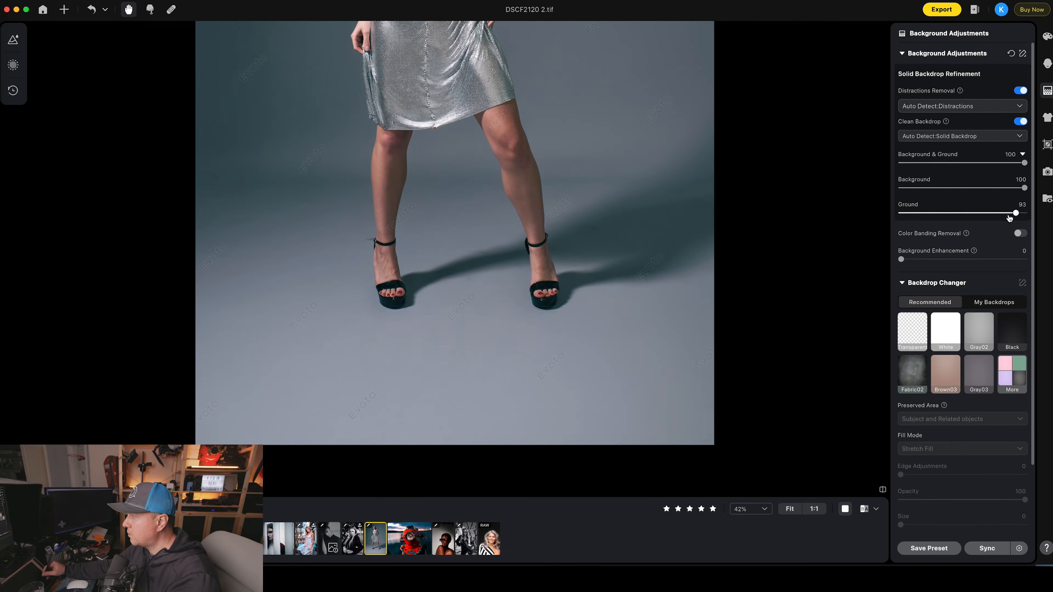
- Try the Clean Backdrop Ground strength at 0 and compare the floor and backdrop
{"action": "left_click_drag", "start_coordinate": [1009, 218], "coordinate": [905, 235]}
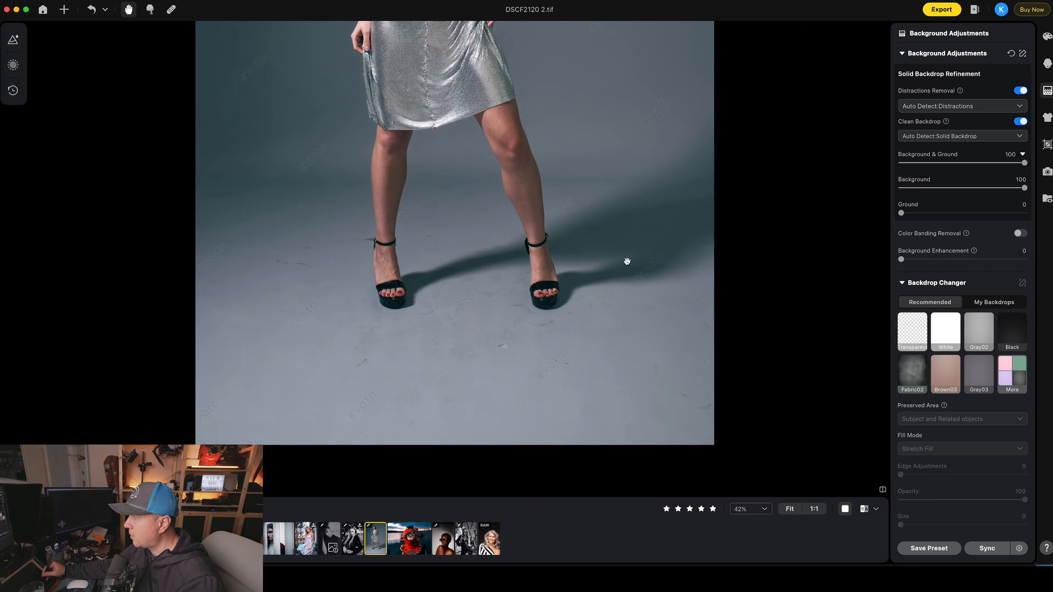
{"action": "left_click_drag", "start_coordinate": [642, 282], "coordinate": [635, 461]}
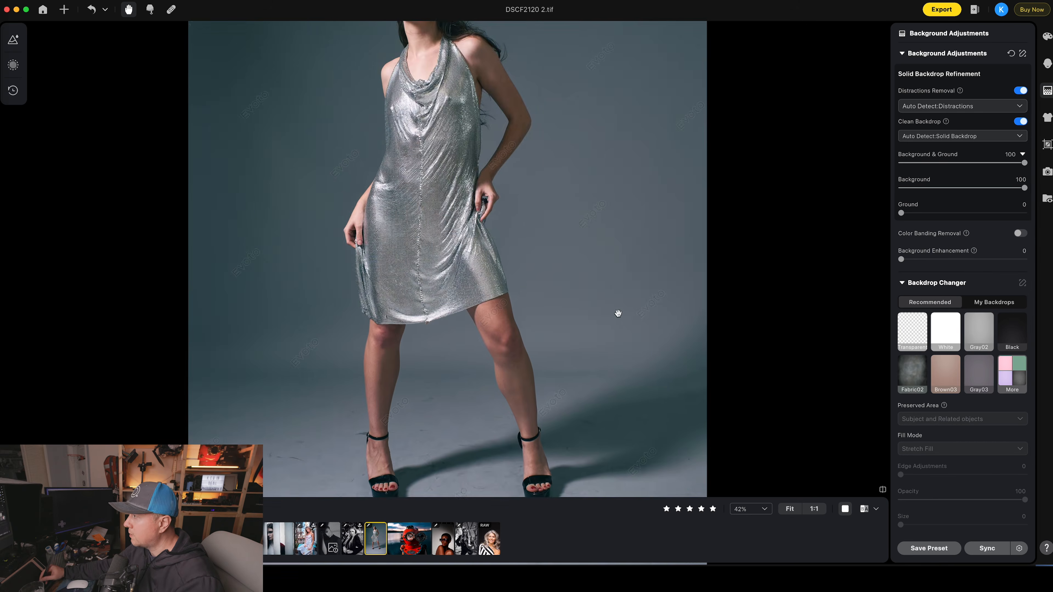
{"action": "left_click_drag", "start_coordinate": [618, 314], "coordinate": [649, 200]}
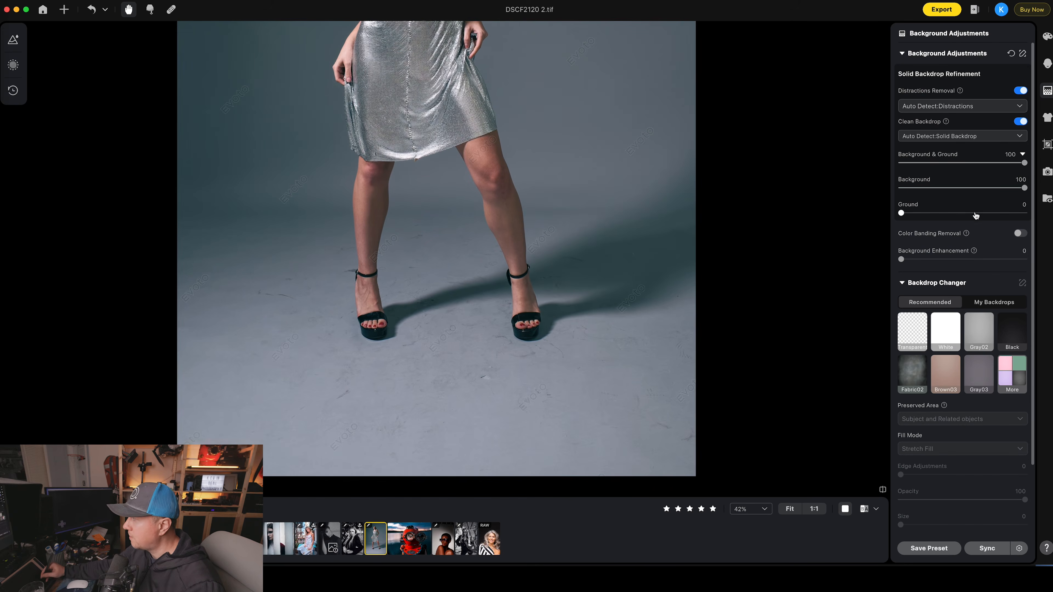
- Set the Clean Backdrop strengths to 49 for Background and 76 for Ground
{"action": "mouse_move", "coordinate": [977, 213]}
{"action": "left_mouse_down"}
{"action": "mouse_move", "coordinate": [996, 214]}
{"action": "mouse_move", "coordinate": [960, 203]}
{"action": "left_mouse_up"}
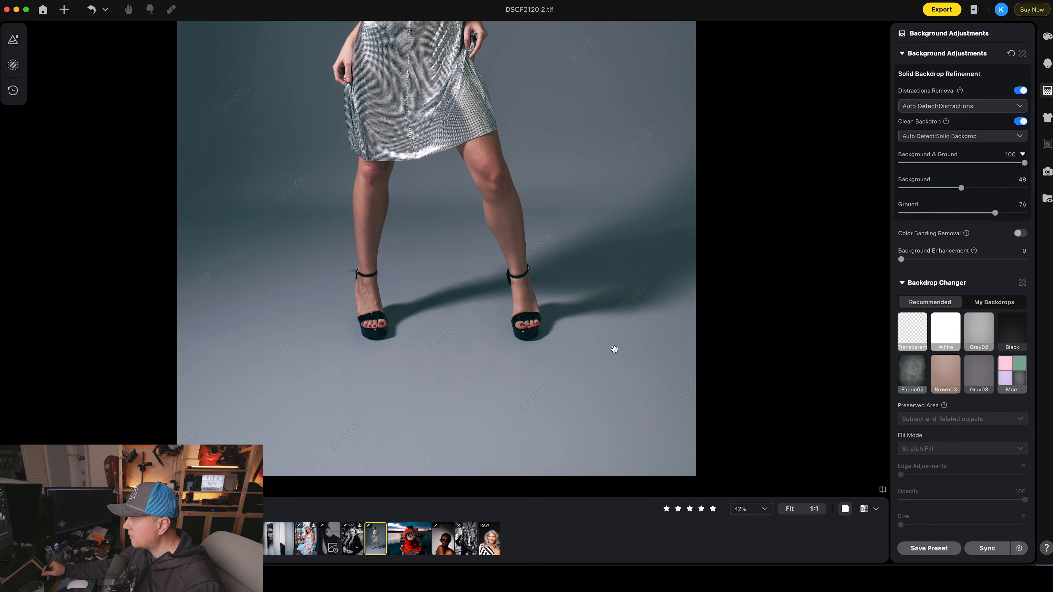
{"action": "left_click_drag", "start_coordinate": [615, 350], "coordinate": [580, 407]}
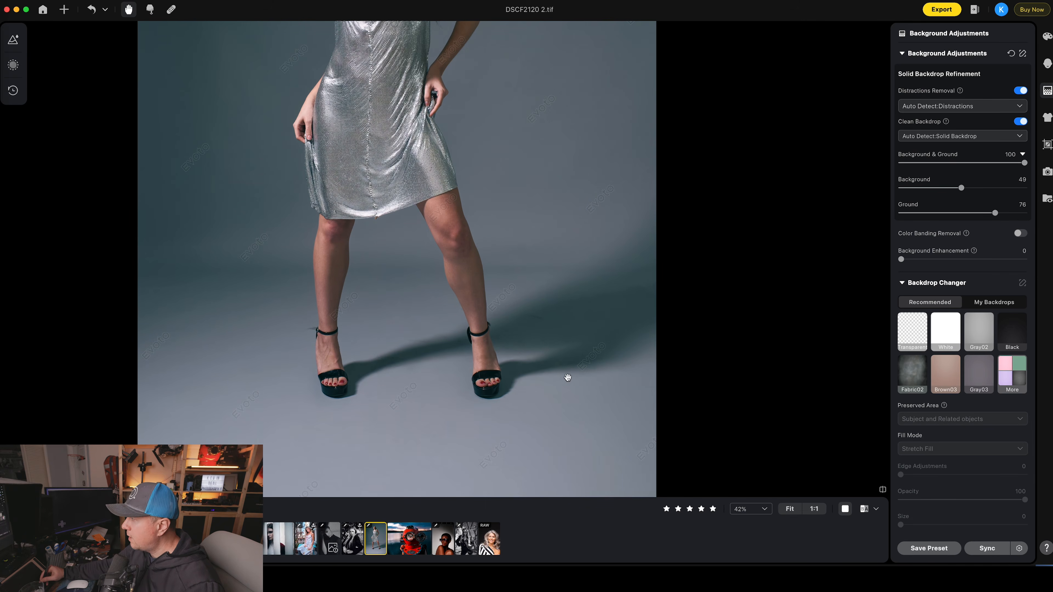
{"action": "scroll", "coordinate": [539, 328], "scroll_direction": "up", "scroll_amount": 5}
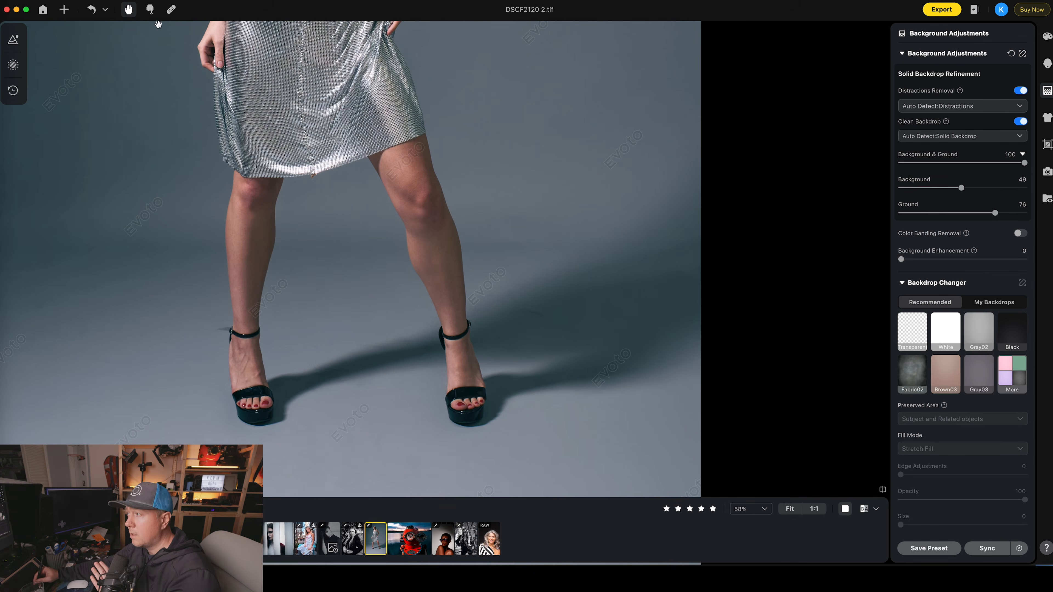
- Heal the remaining dark mark in the floor shadow beside the model's ankle using the Spot Healing Brush at size 4.2
{"action": "left_click", "coordinate": [171, 11]}
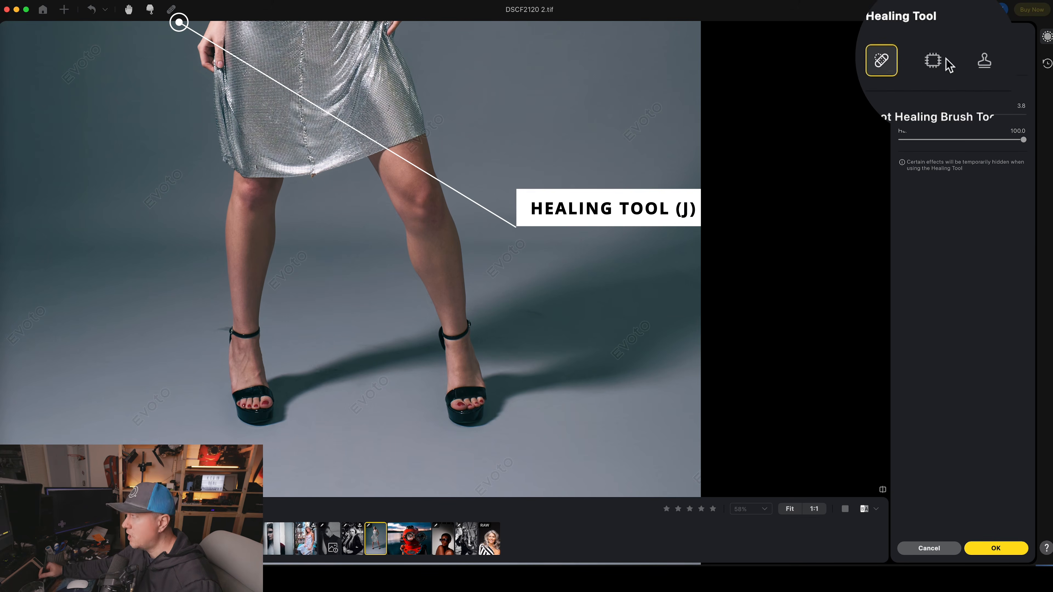
{"action": "left_click", "coordinate": [934, 65]}
{"action": "left_click", "coordinate": [985, 62]}
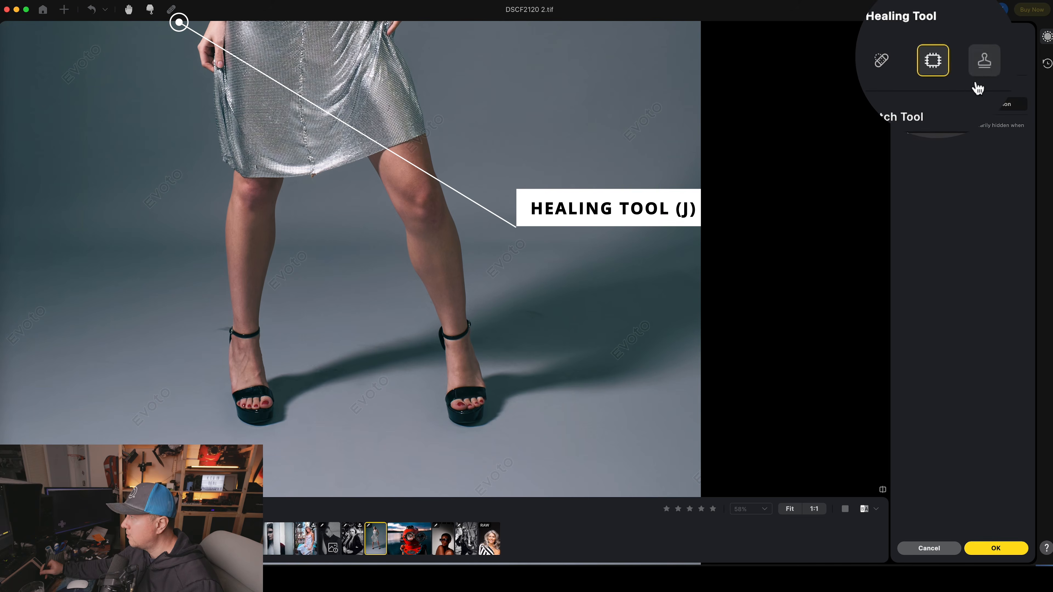
{"action": "left_click", "coordinate": [883, 67]}
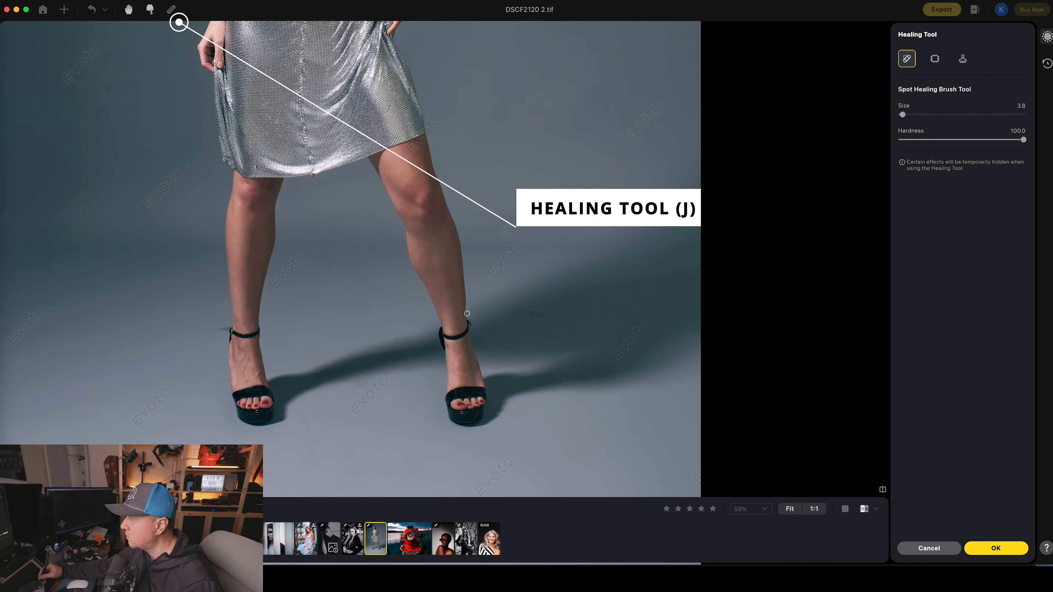
{"action": "key", "text": "bracketleft"}
{"action": "key", "text": "bracketleft"}
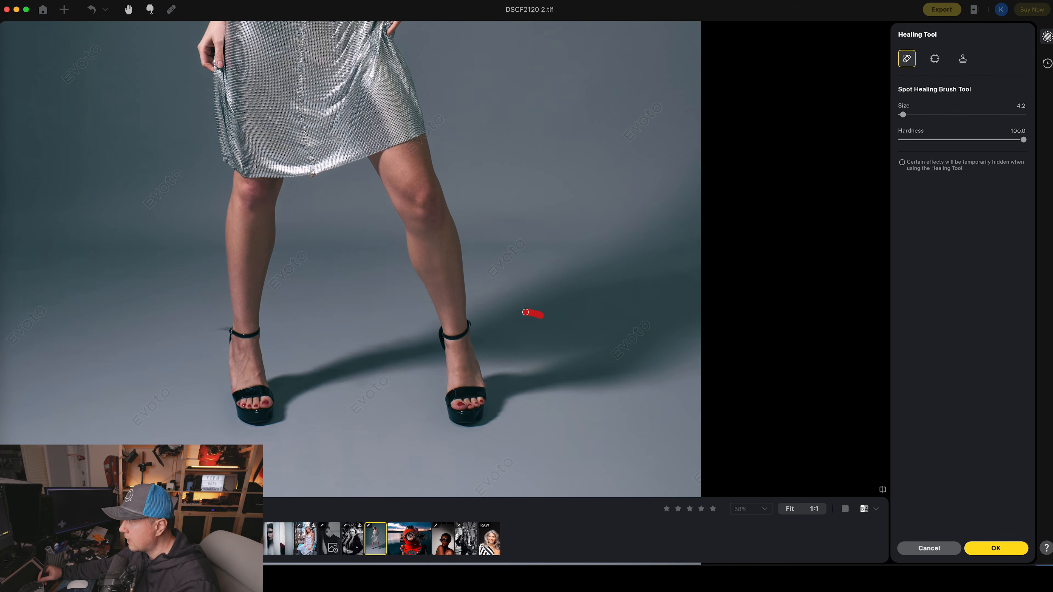
{"action": "left_click_drag", "start_coordinate": [532, 309], "coordinate": [533, 310]}
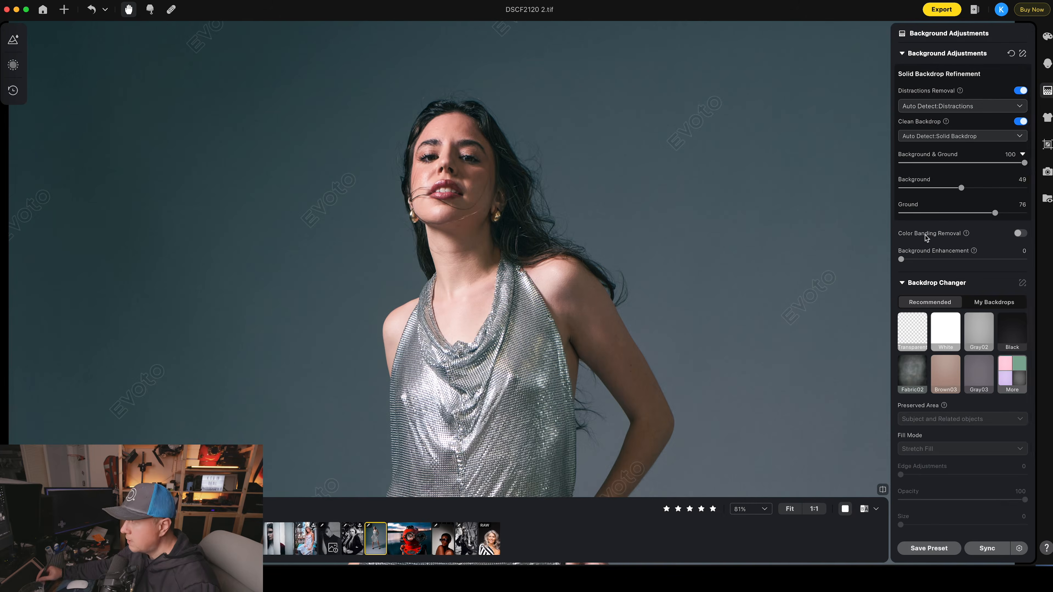
- Set the female portrait retouching to Reduce Face Shine 61 and Smile Line 48
{"action": "left_click", "coordinate": [1047, 63]}
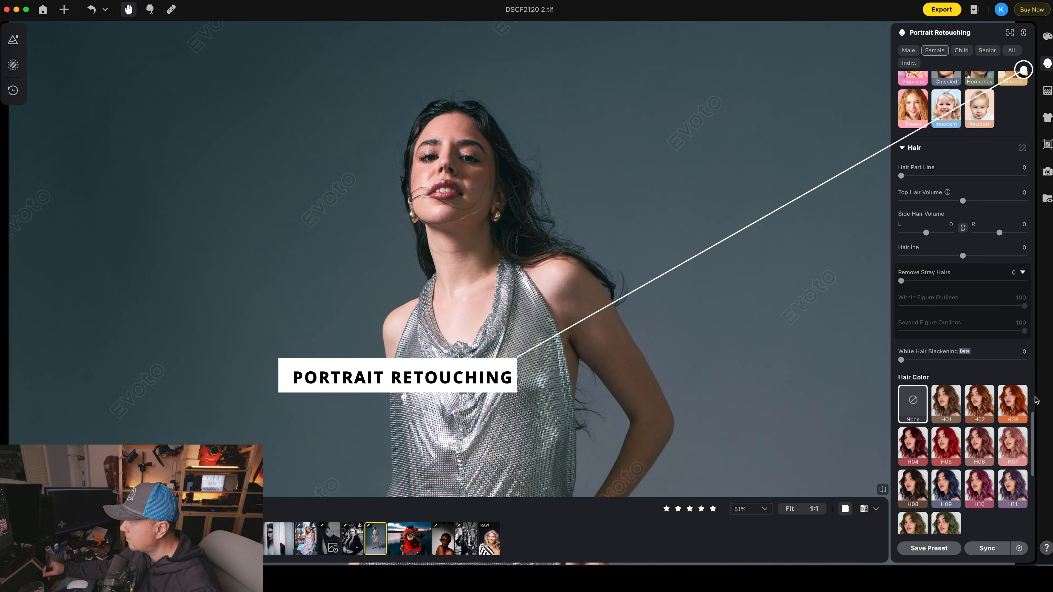
{"action": "left_click_drag", "start_coordinate": [1033, 423], "coordinate": [1041, 71]}
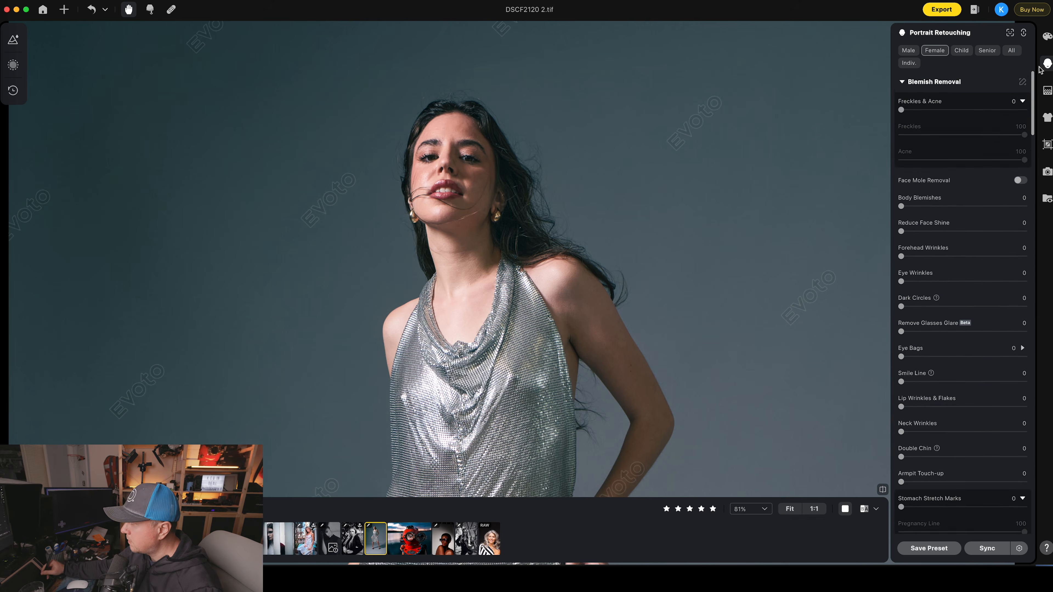
{"action": "scroll", "coordinate": [972, 179], "scroll_direction": "down", "scroll_amount": 1}
{"action": "left_click_drag", "start_coordinate": [904, 217], "coordinate": [952, 217]}
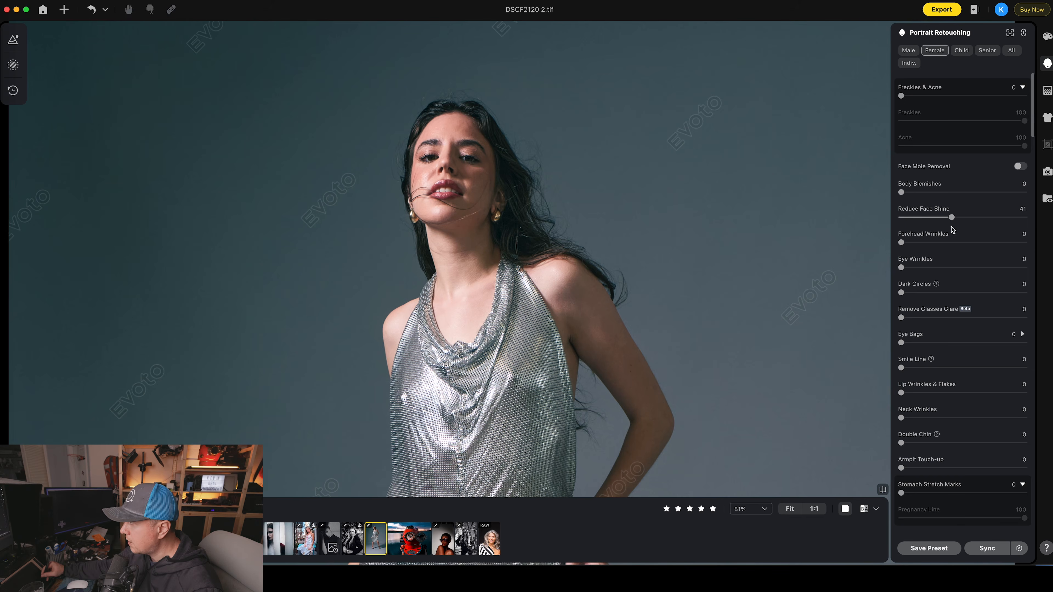
{"action": "left_click_drag", "start_coordinate": [954, 218], "coordinate": [976, 228]}
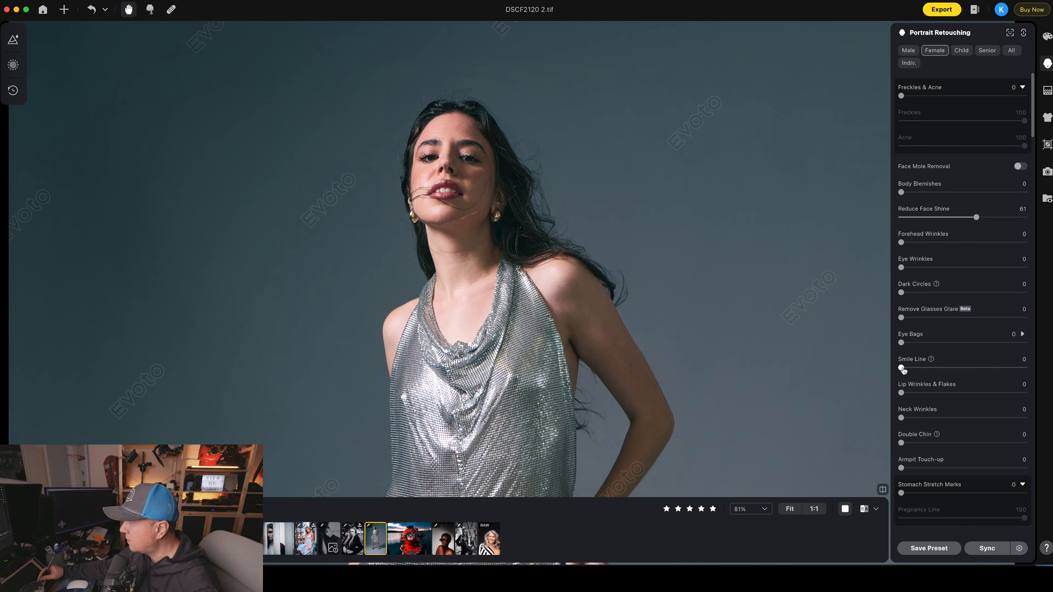
{"action": "left_click_drag", "start_coordinate": [902, 368], "coordinate": [962, 370]}
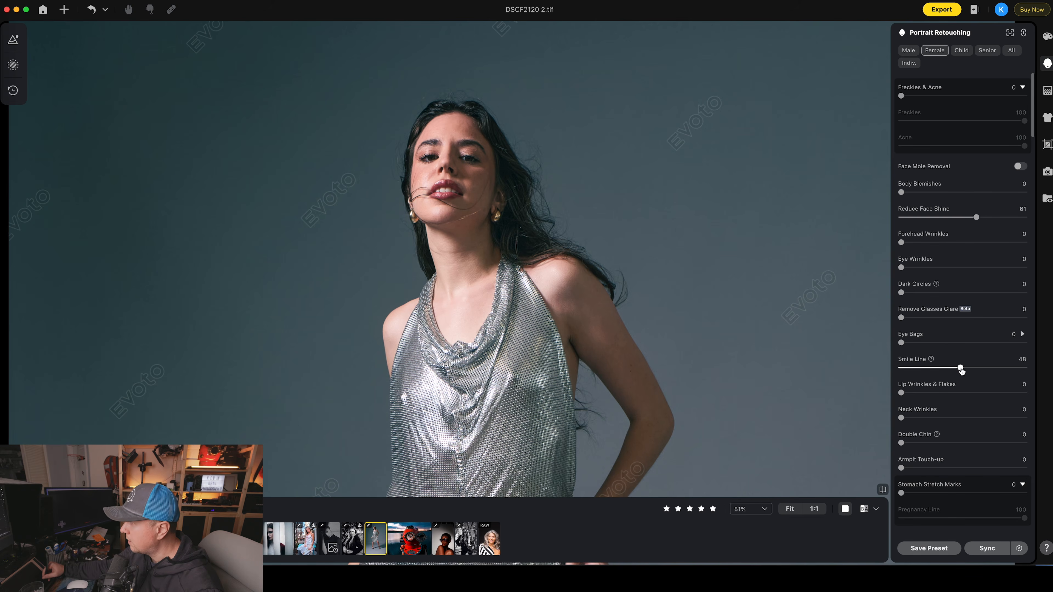
{"action": "key", "text": "h"}
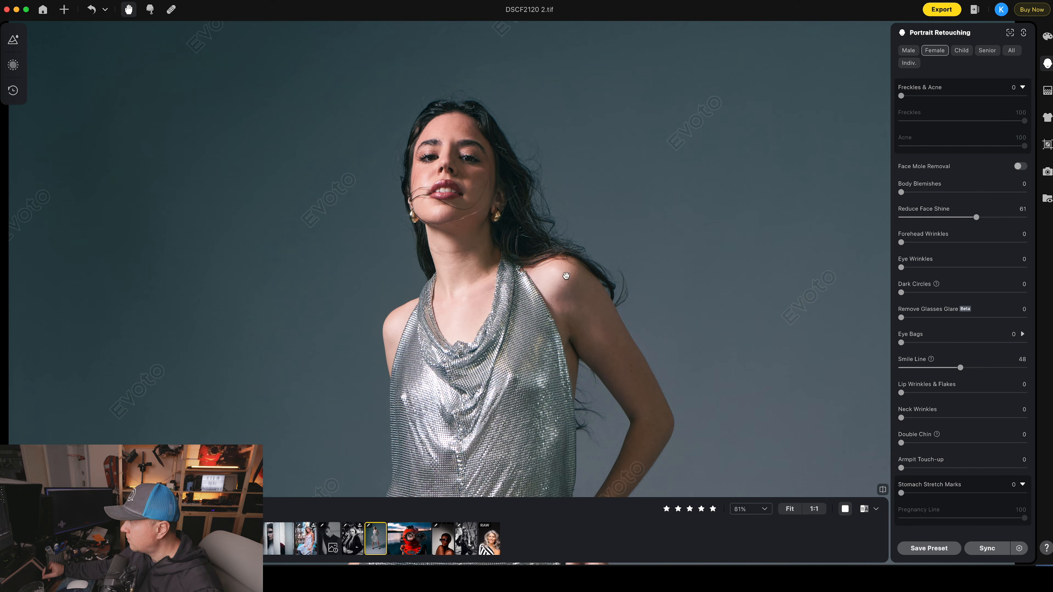
- Save only the Portrait Retouching settings as a new preset named after the model's face, keeping the existing group
{"action": "scroll", "coordinate": [537, 204], "scroll_direction": "down", "scroll_amount": 3}
{"action": "scroll", "coordinate": [509, 245], "scroll_direction": "down", "scroll_amount": 3}
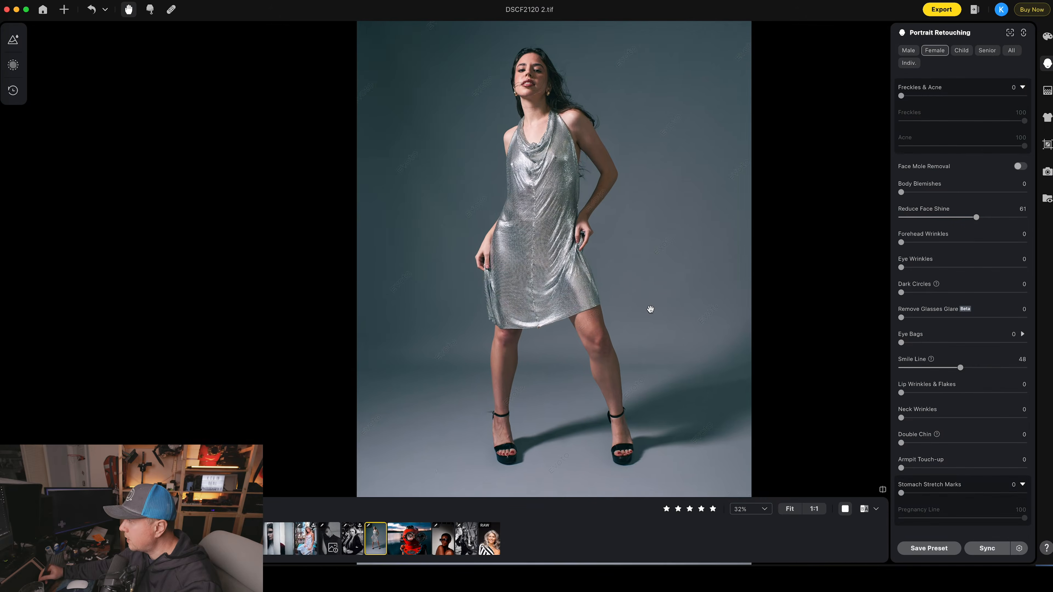
{"action": "scroll", "coordinate": [651, 310], "scroll_direction": "down", "scroll_amount": 2}
{"action": "scroll", "coordinate": [653, 308], "scroll_direction": "up", "scroll_amount": 1}
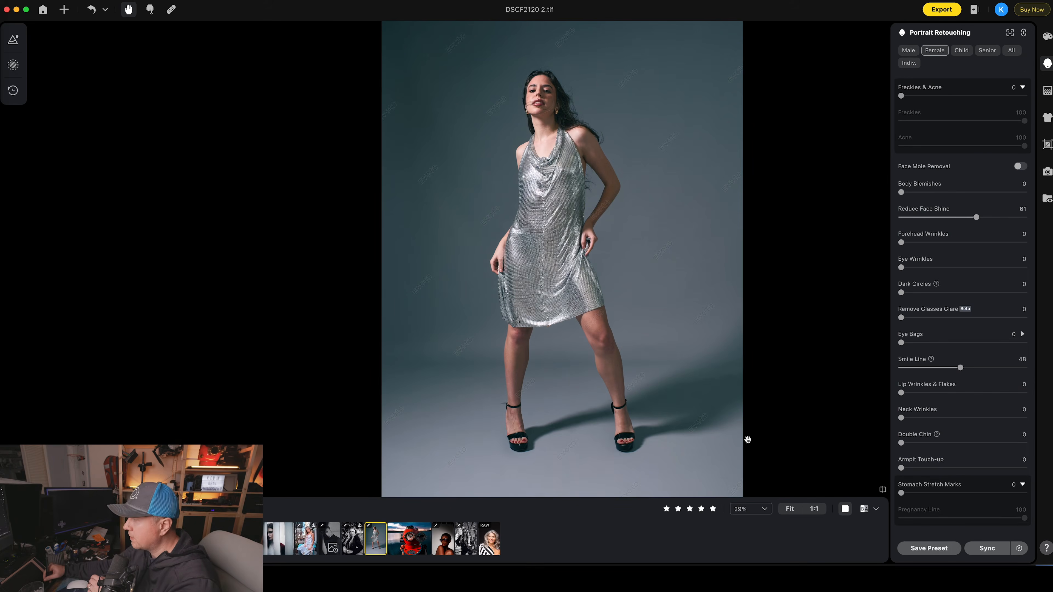
{"action": "left_click", "coordinate": [930, 548]}
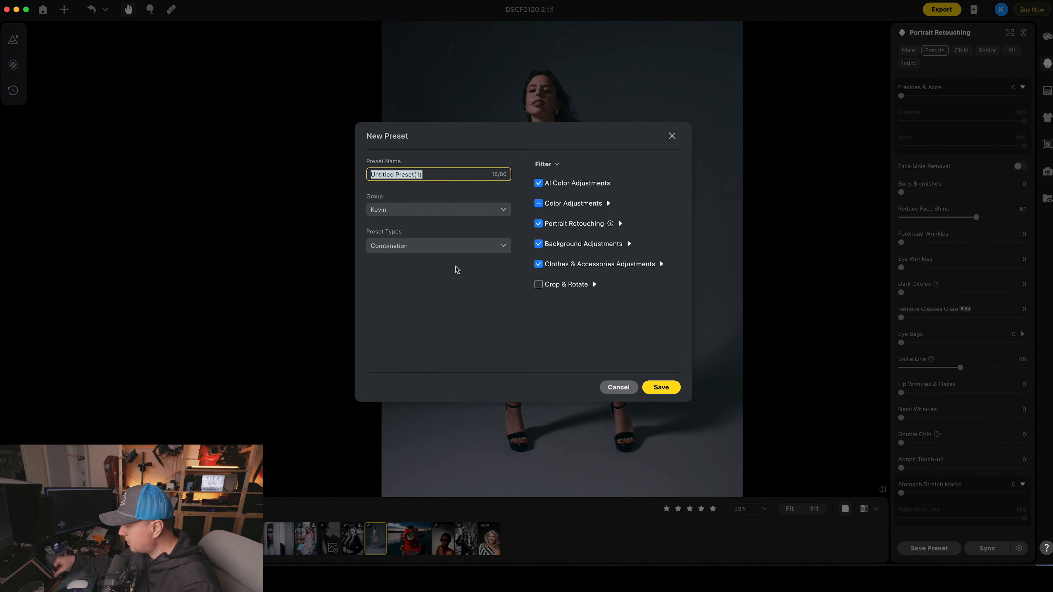
{"action": "type", "text": "Victoria's Face"}
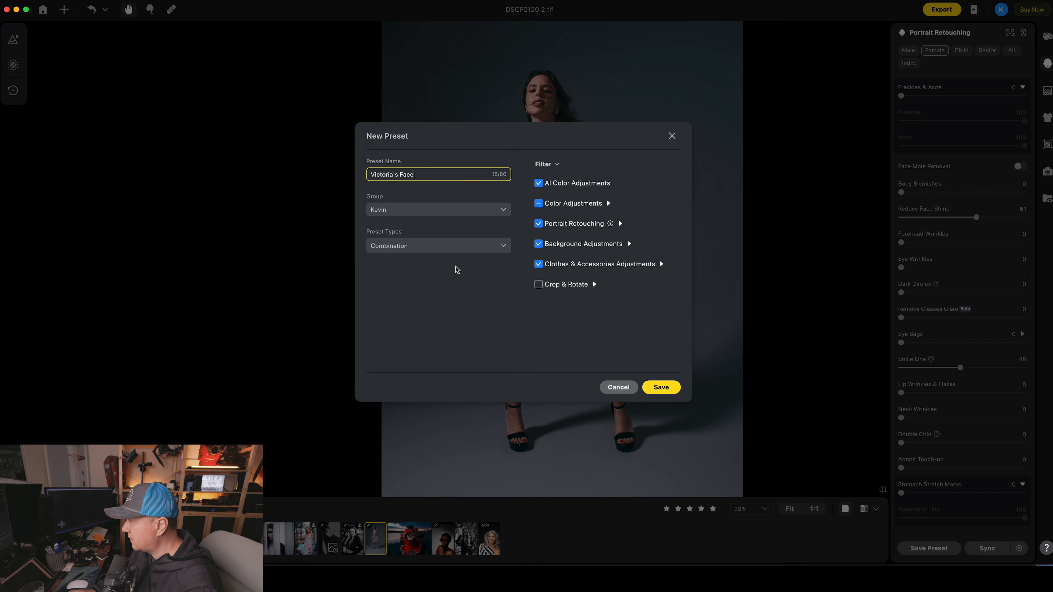
{"action": "left_click", "coordinate": [439, 210]}
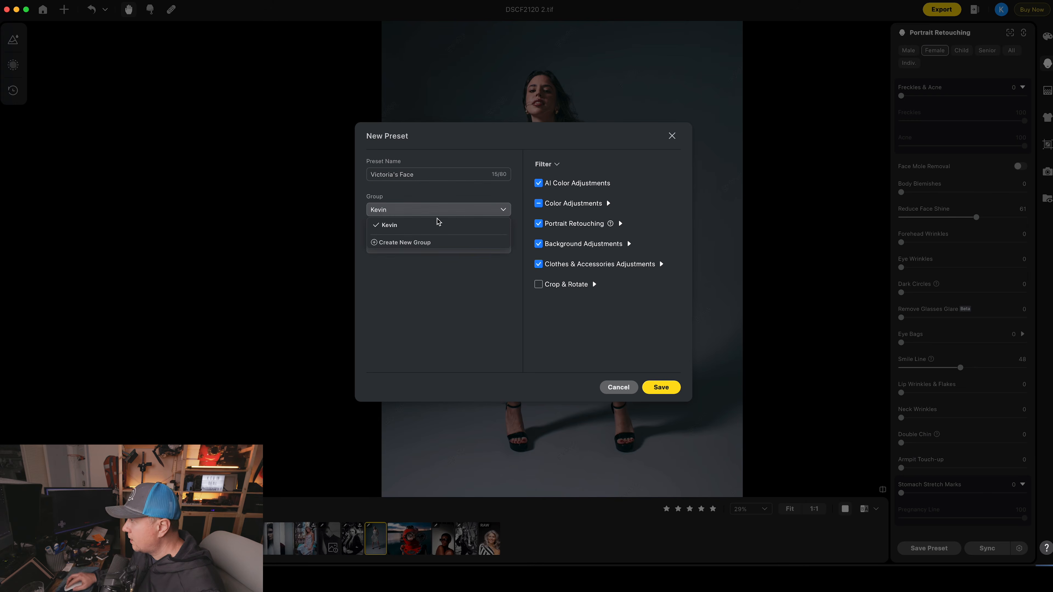
{"action": "left_click", "coordinate": [567, 165]}
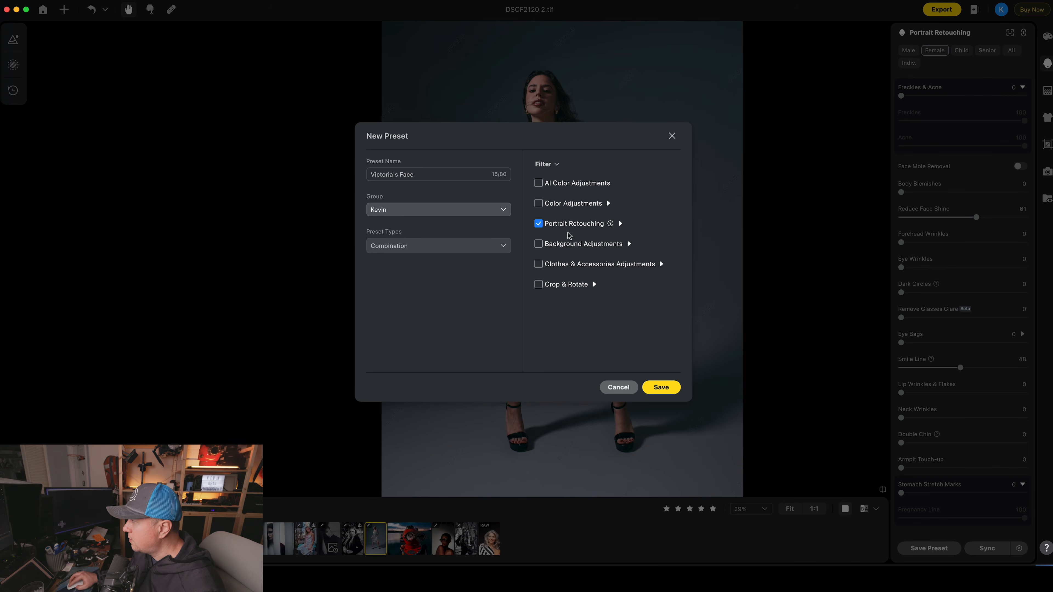
{"action": "left_click", "coordinate": [664, 388]}
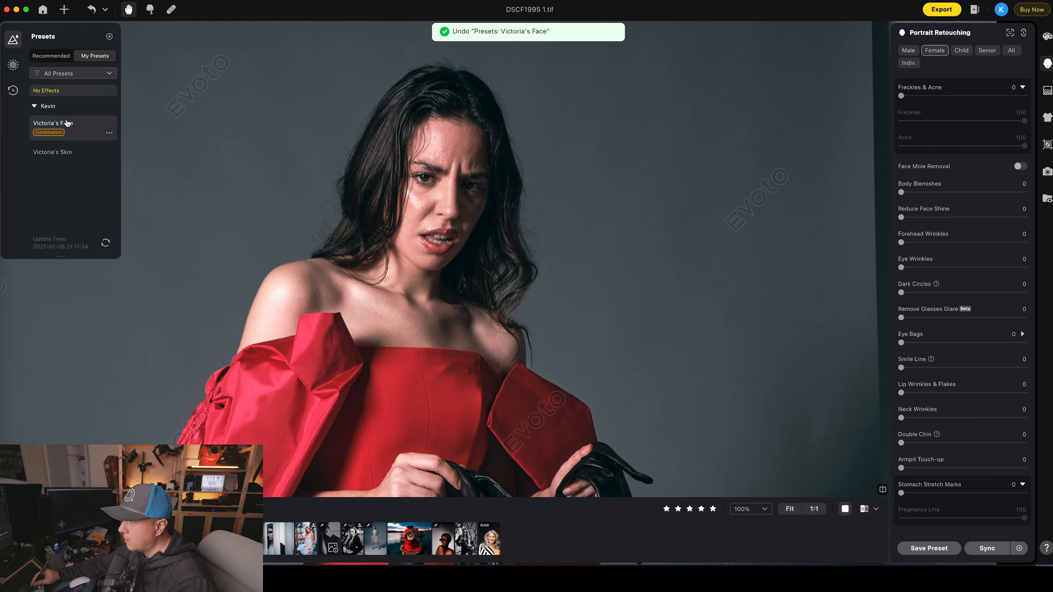
- Apply the saved face retouching preset to the red-dress photo DSCF1995 1.tif and inspect the full figure and floor
{"action": "left_click", "coordinate": [66, 123]}
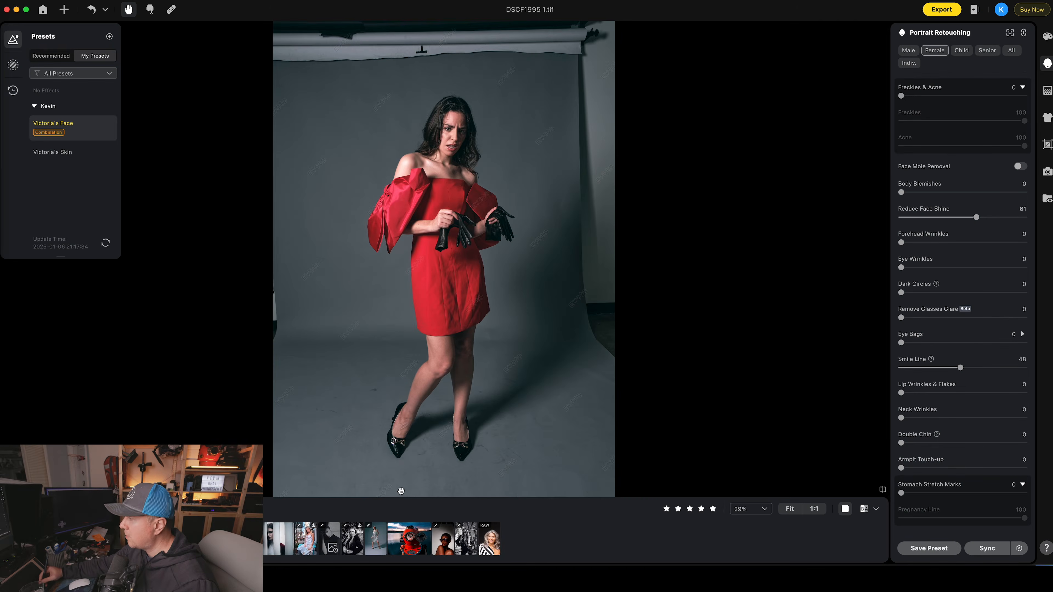
{"action": "scroll", "coordinate": [399, 489], "scroll_direction": "up", "scroll_amount": 3}
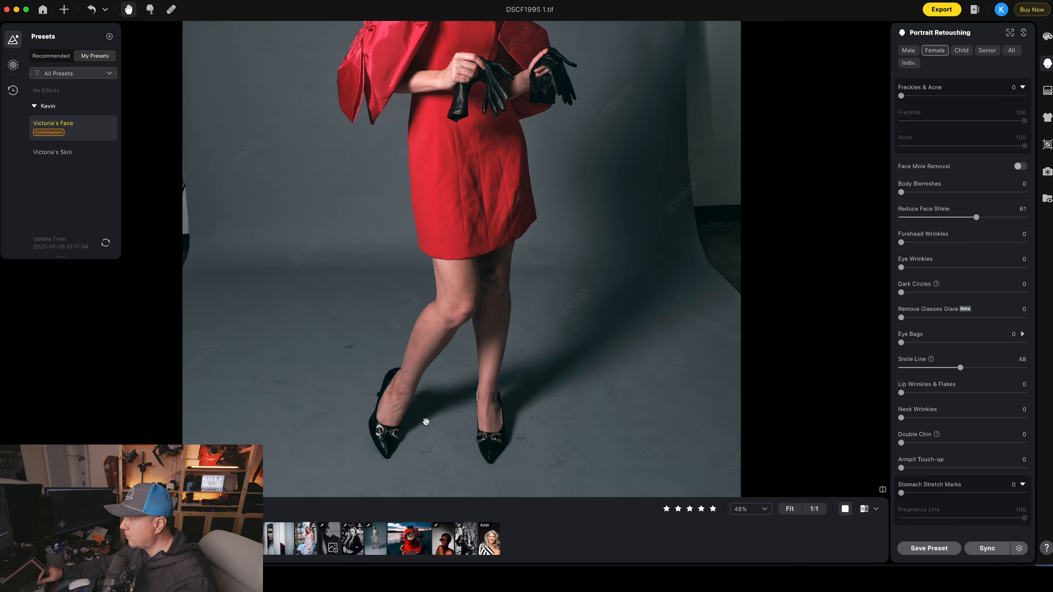
{"action": "scroll", "coordinate": [426, 422], "scroll_direction": "down", "scroll_amount": 5}
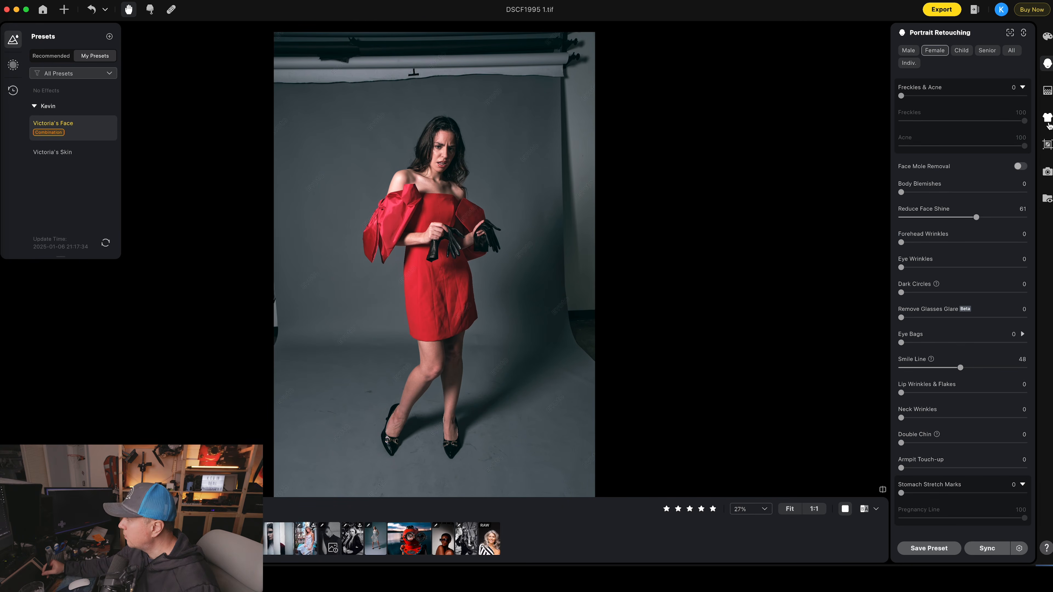
- Turn on Distractions Removal and Clean Backdrop for the red-dress photo
{"action": "left_click", "coordinate": [1048, 93]}
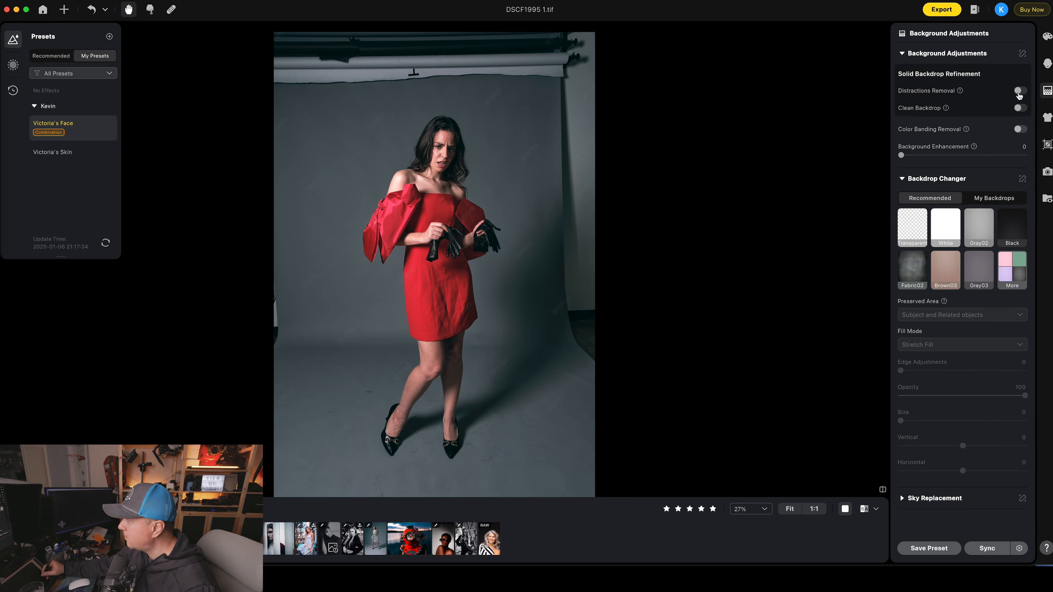
{"action": "left_click", "coordinate": [1020, 91]}
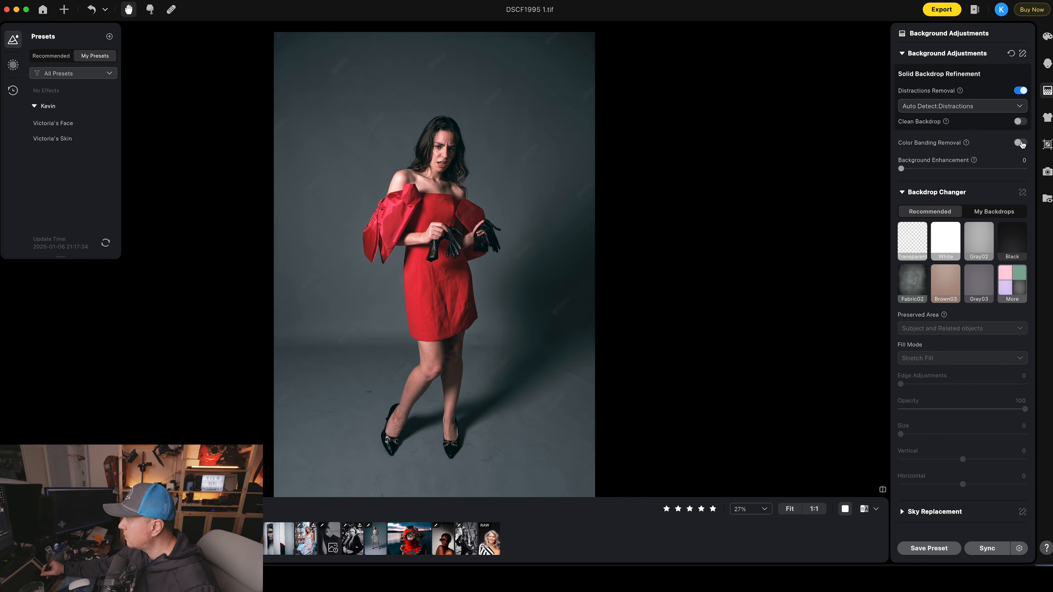
{"action": "left_click", "coordinate": [1024, 123]}
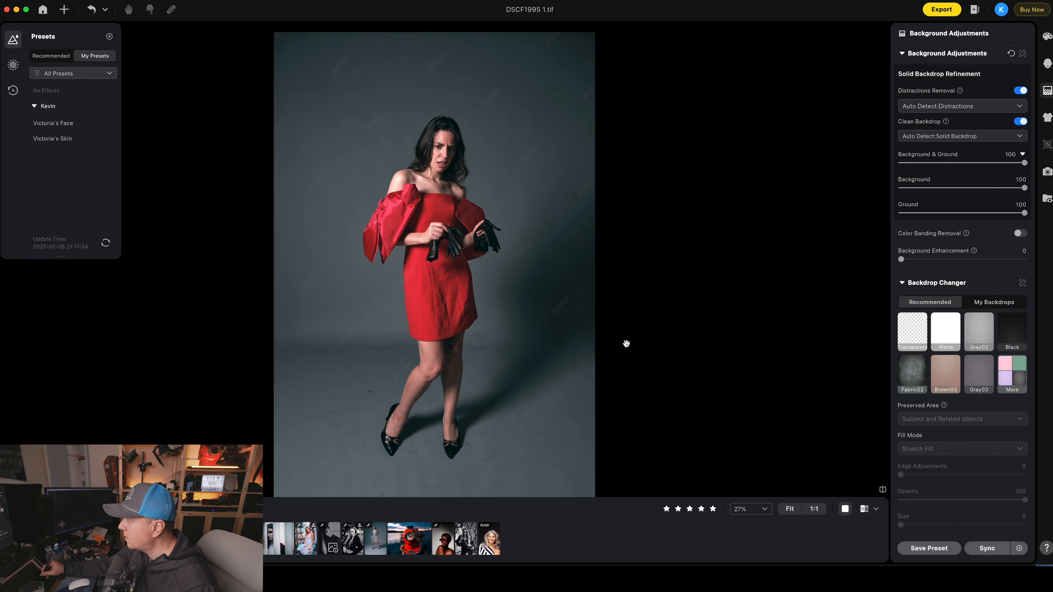
- Set the Clean Backdrop strengths to 68 for Background and 75 for Ground, and turn on Color Banding Removal
{"action": "scroll", "coordinate": [479, 371], "scroll_direction": "up", "scroll_amount": 5}
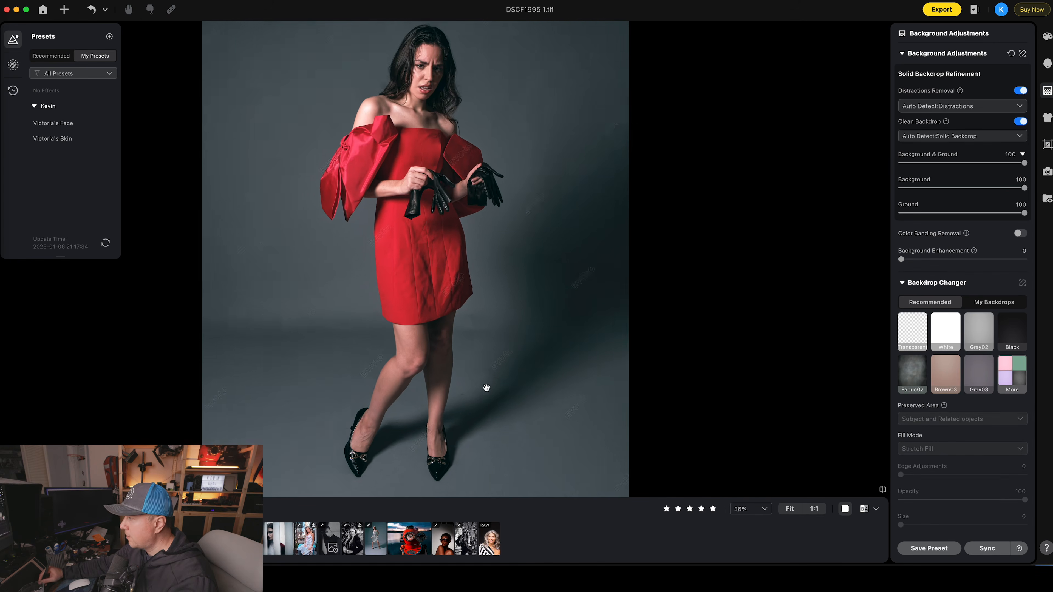
{"action": "left_click_drag", "start_coordinate": [478, 367], "coordinate": [516, 236]}
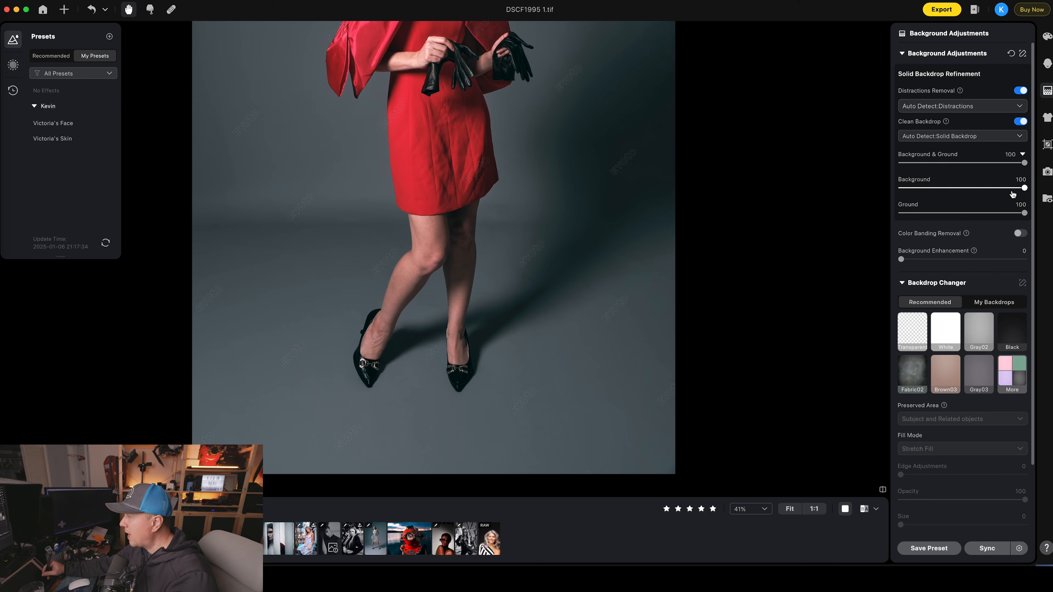
{"action": "left_click_drag", "start_coordinate": [1024, 213], "coordinate": [985, 192]}
{"action": "scroll", "coordinate": [602, 302], "scroll_direction": "up", "scroll_amount": 5}
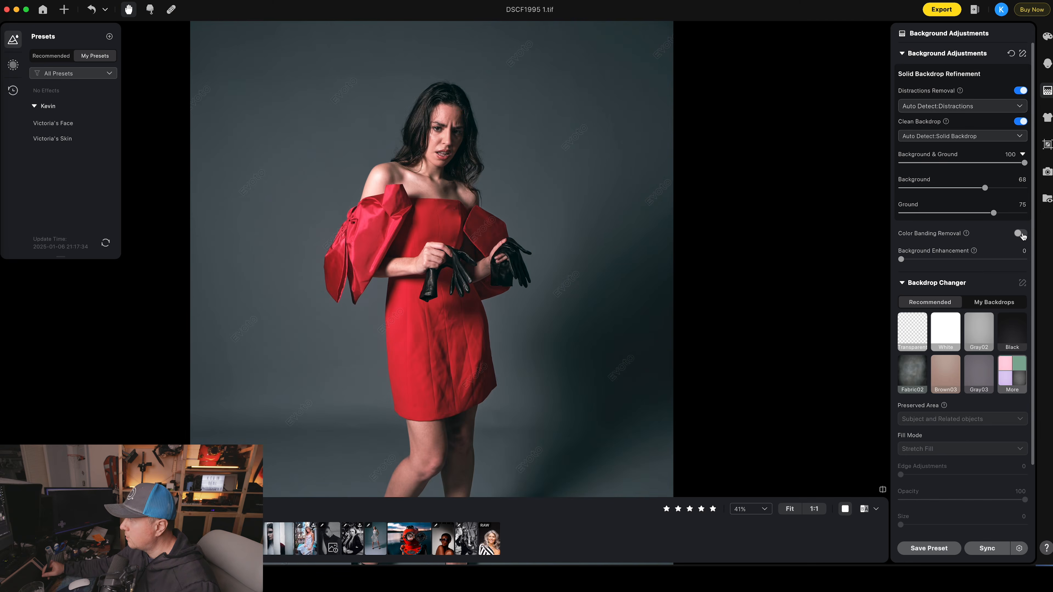
{"action": "left_click", "coordinate": [1019, 234]}
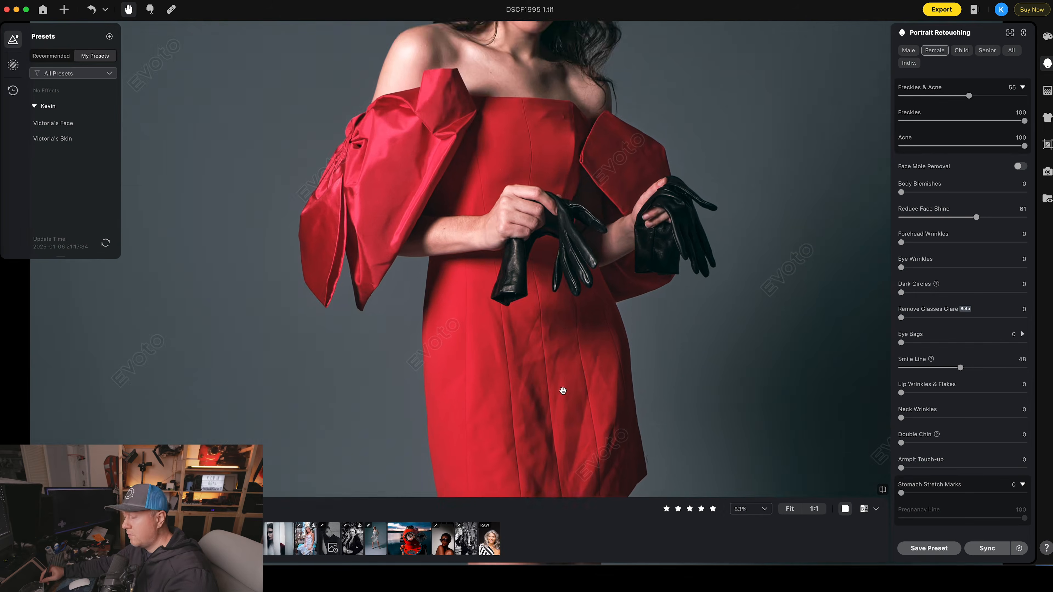
- Smooth the wrinkles in the red dress by setting the female De-wrinkle Clothing strength to 100
{"action": "left_click_drag", "start_coordinate": [564, 376], "coordinate": [555, 288]}
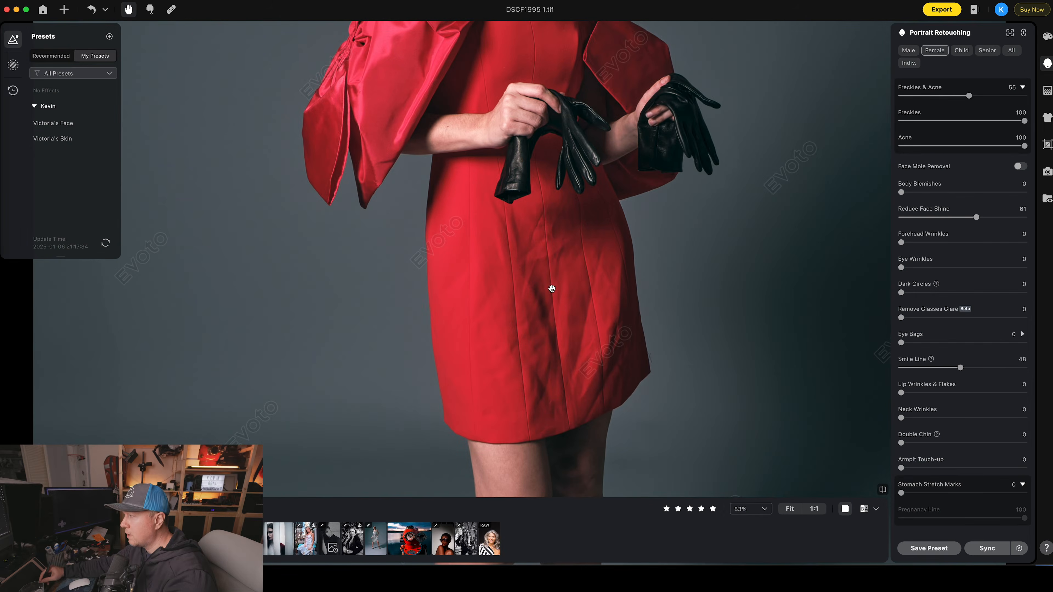
{"action": "scroll", "coordinate": [554, 265], "scroll_direction": "down", "scroll_amount": 5}
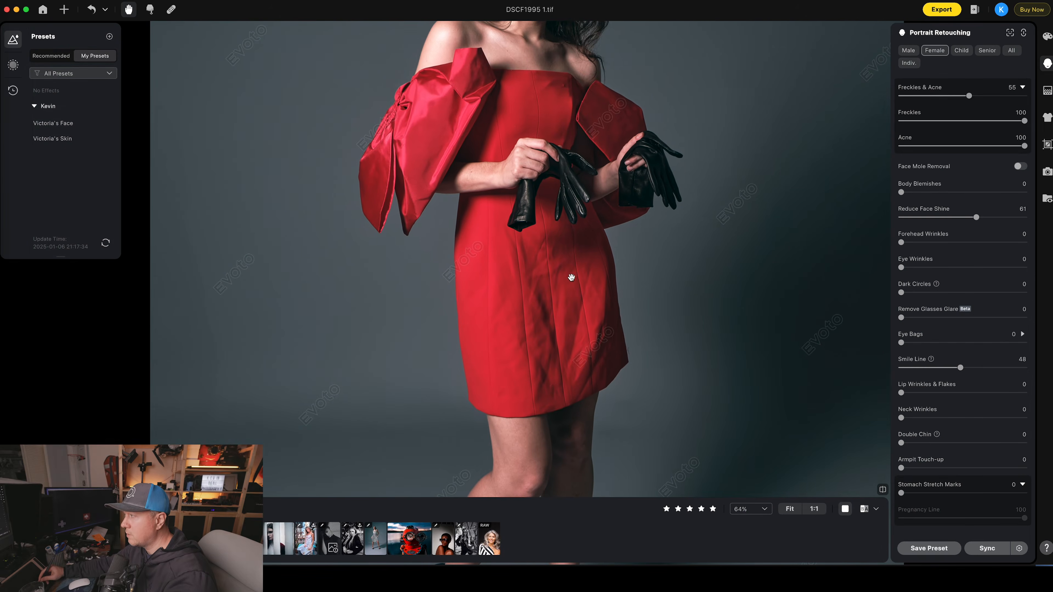
{"action": "left_click", "coordinate": [1048, 118]}
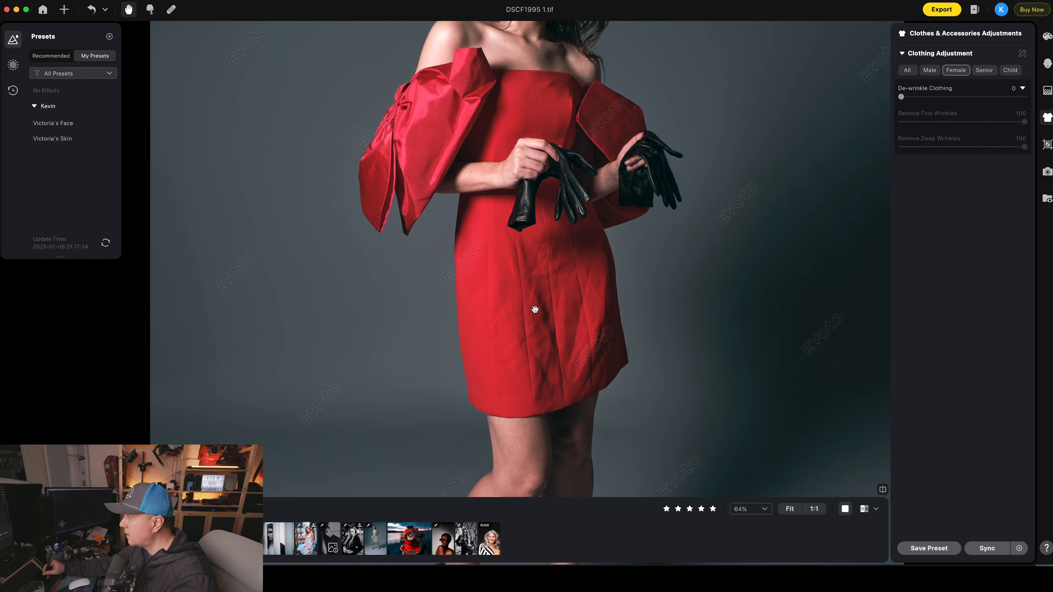
{"action": "scroll", "coordinate": [568, 307], "scroll_direction": "up", "scroll_amount": 5}
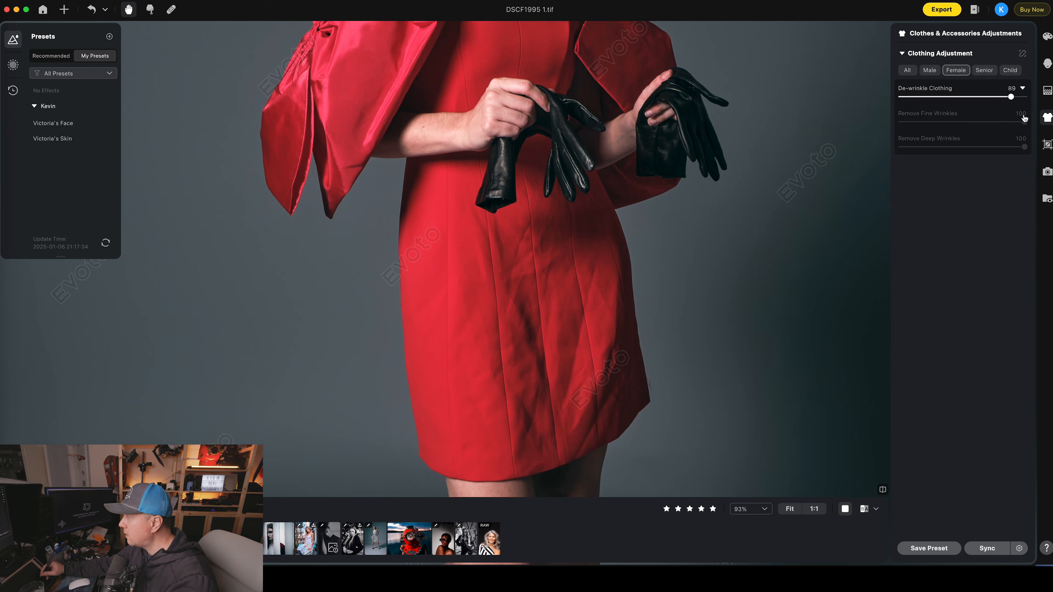
{"action": "left_click_drag", "start_coordinate": [1025, 119], "coordinate": [1029, 119]}
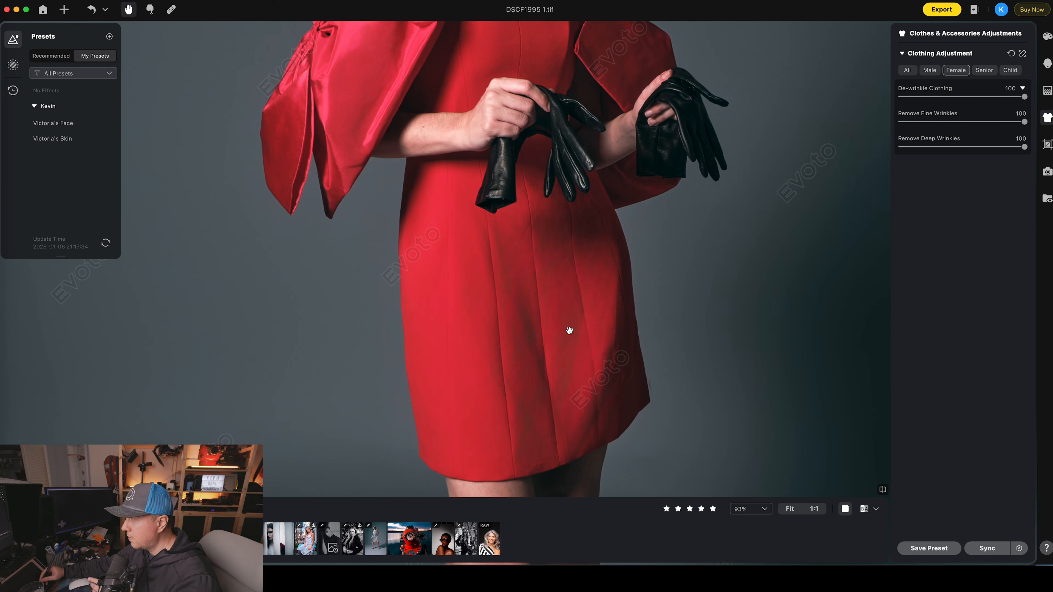
- Try Remove Deep Wrinkles at 0 on the dress, and settle on a strength of 41
{"action": "scroll", "coordinate": [563, 307], "scroll_direction": "down", "scroll_amount": 5}
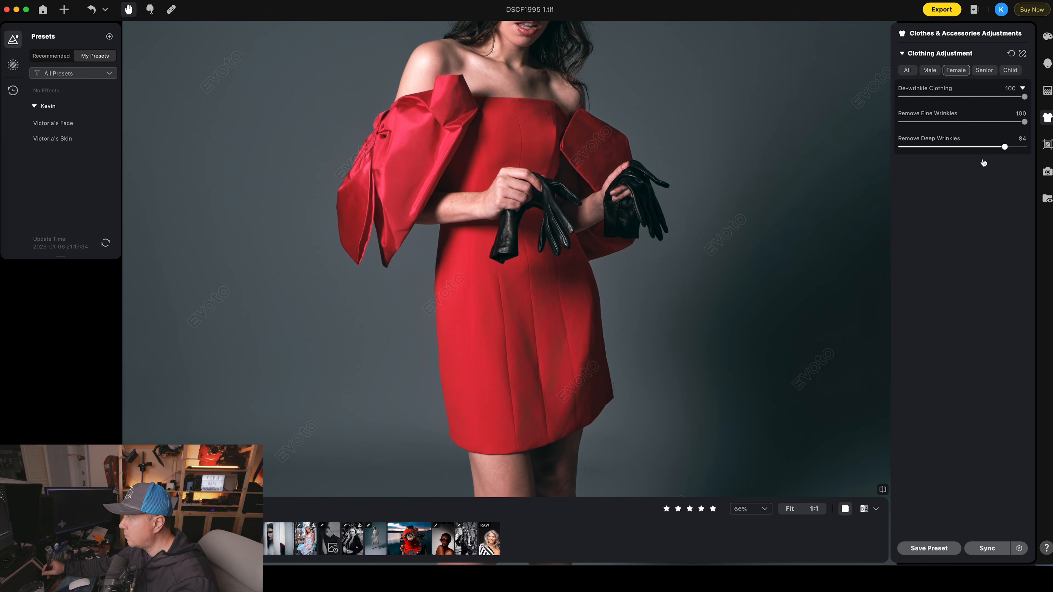
{"action": "left_click_drag", "start_coordinate": [983, 162], "coordinate": [858, 157]}
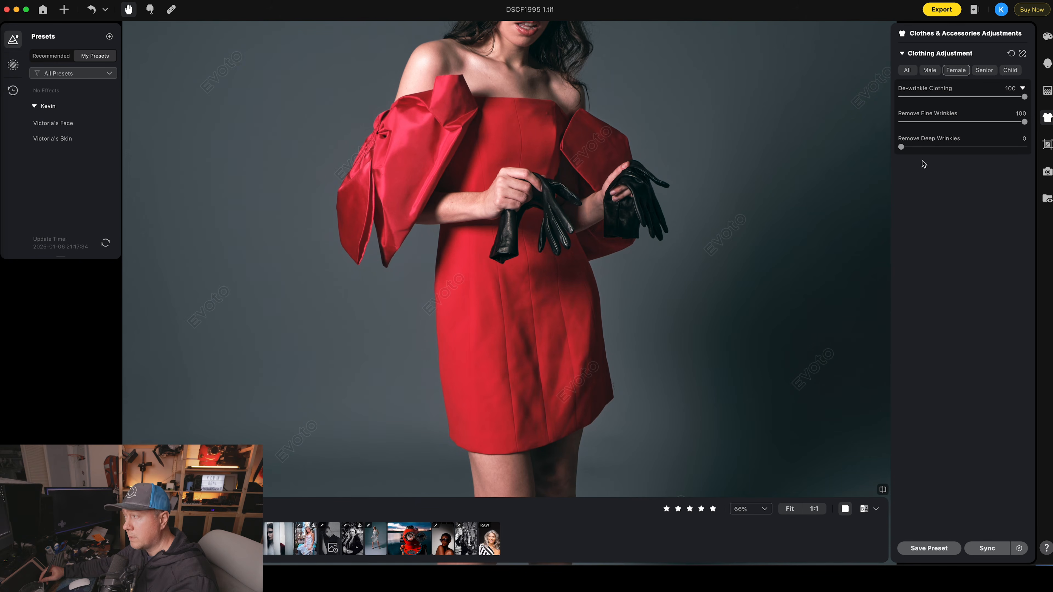
{"action": "left_click", "coordinate": [952, 147]}
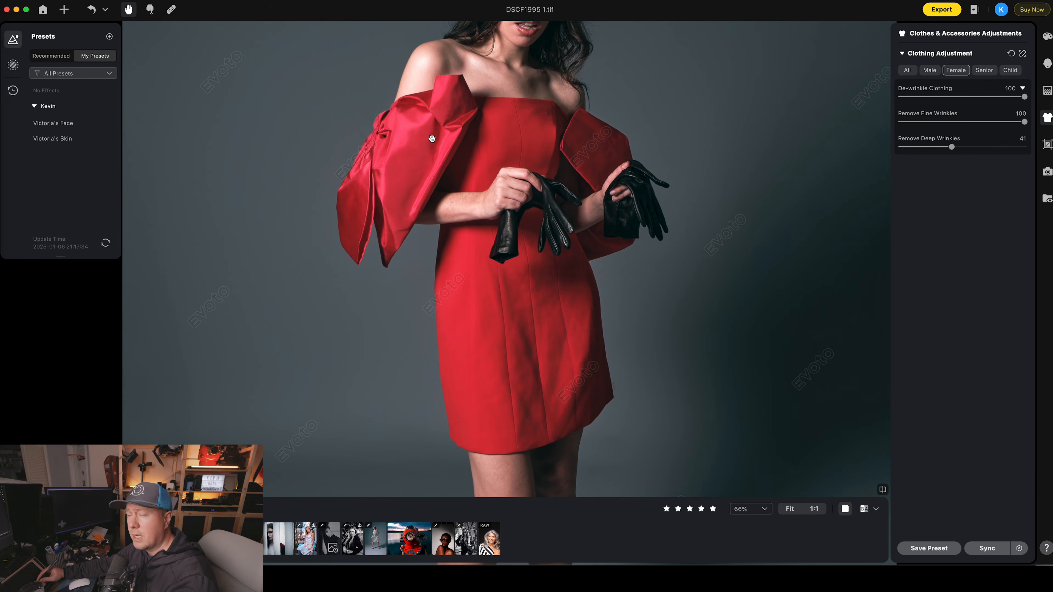
- Erase the de-wrinkle mask over the large satin bow sleeve with a size 33 brush and accept the manual tuning
{"action": "left_click", "coordinate": [1023, 53]}
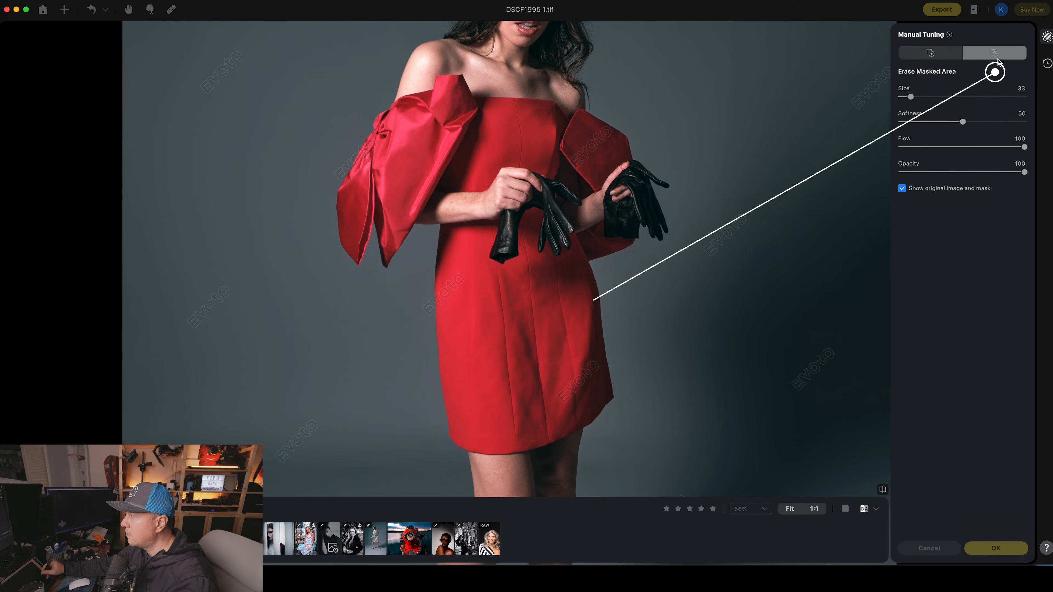
{"action": "left_click", "coordinate": [935, 54]}
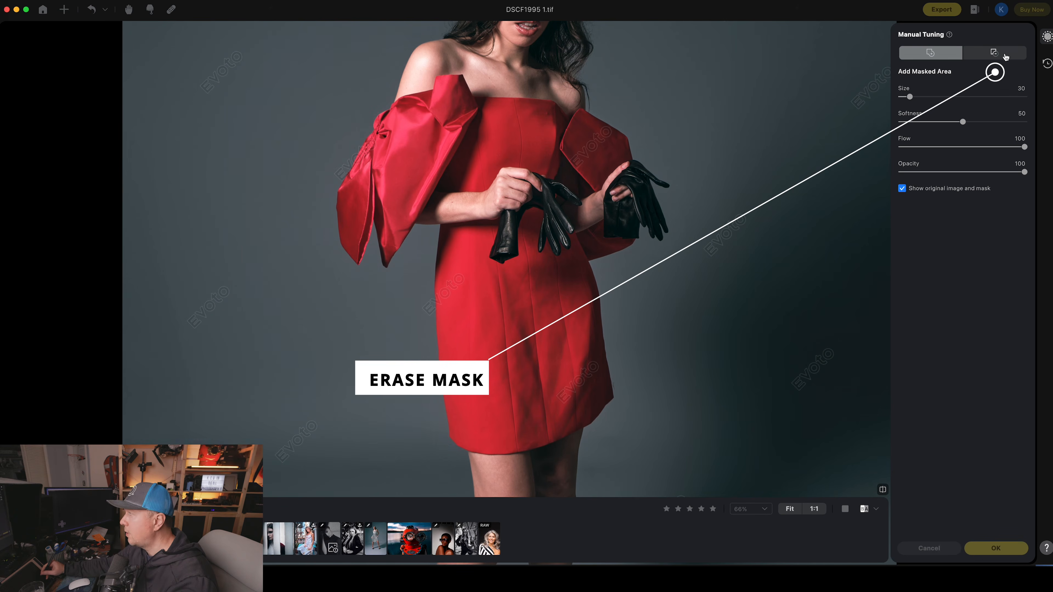
{"action": "left_click", "coordinate": [1005, 56]}
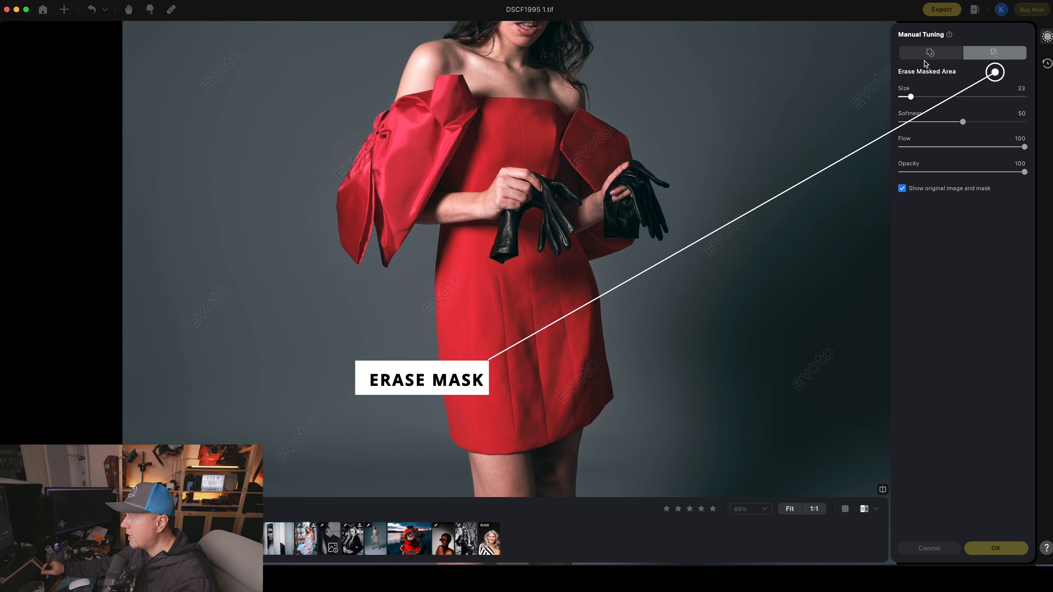
{"action": "mouse_move", "coordinate": [360, 216]}
{"action": "left_mouse_down"}
{"action": "mouse_move", "coordinate": [442, 97]}
{"action": "mouse_move", "coordinate": [413, 126]}
{"action": "mouse_move", "coordinate": [425, 128]}
{"action": "mouse_move", "coordinate": [388, 142]}
{"action": "mouse_move", "coordinate": [406, 107]}
{"action": "mouse_move", "coordinate": [412, 121]}
{"action": "left_mouse_up"}
{"action": "left_click_drag", "start_coordinate": [357, 191], "coordinate": [382, 194]}
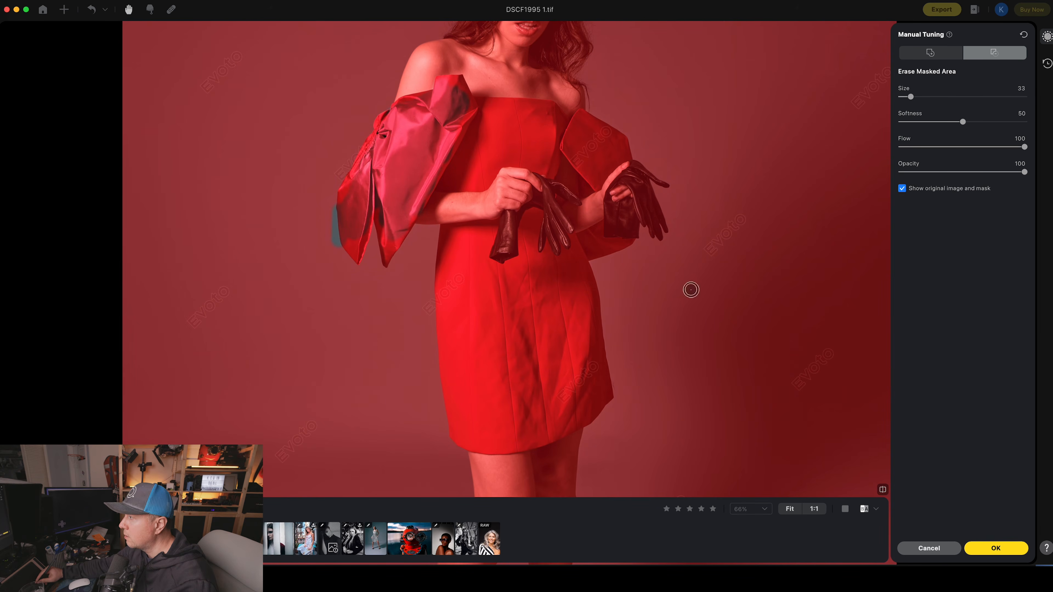
{"action": "left_click", "coordinate": [981, 549]}
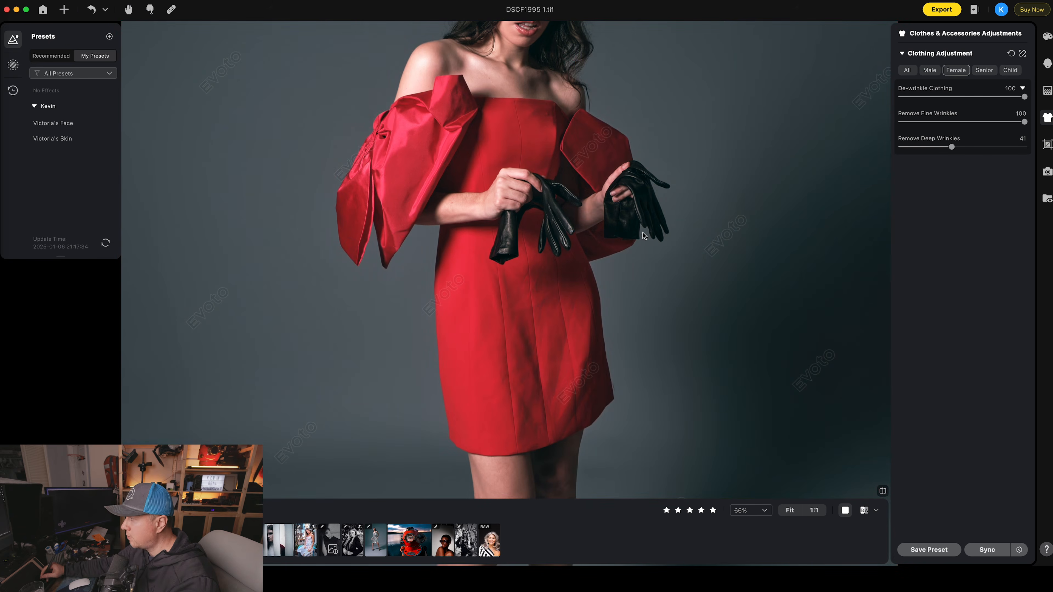
- Compare the edited full-length red-dress photo with its original version
{"action": "key", "text": "super+0"}
{"action": "scroll", "coordinate": [429, 194], "scroll_direction": "up", "scroll_amount": 3}
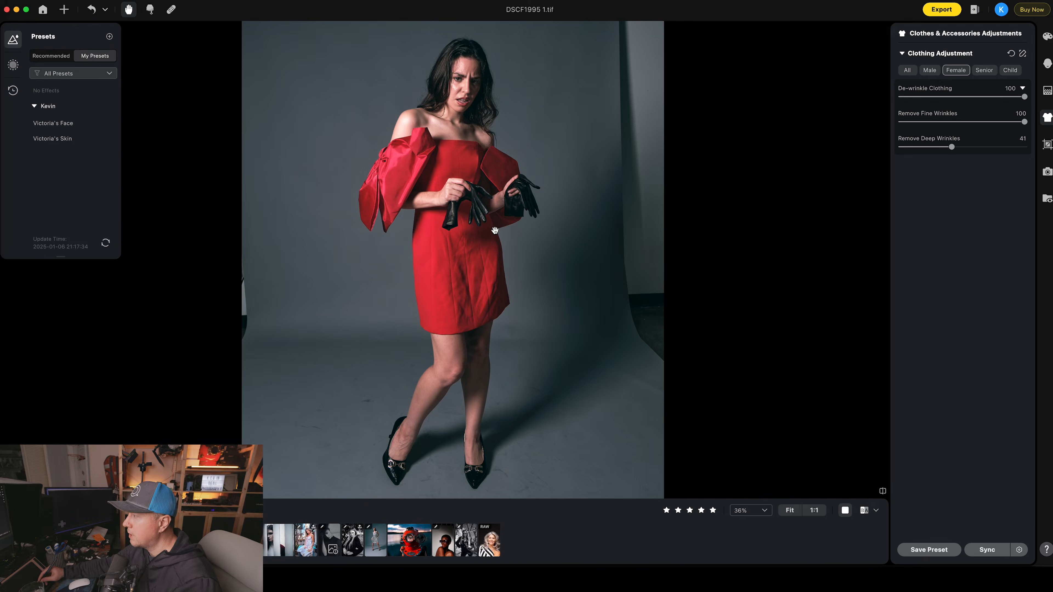
{"action": "key", "text": "space"}
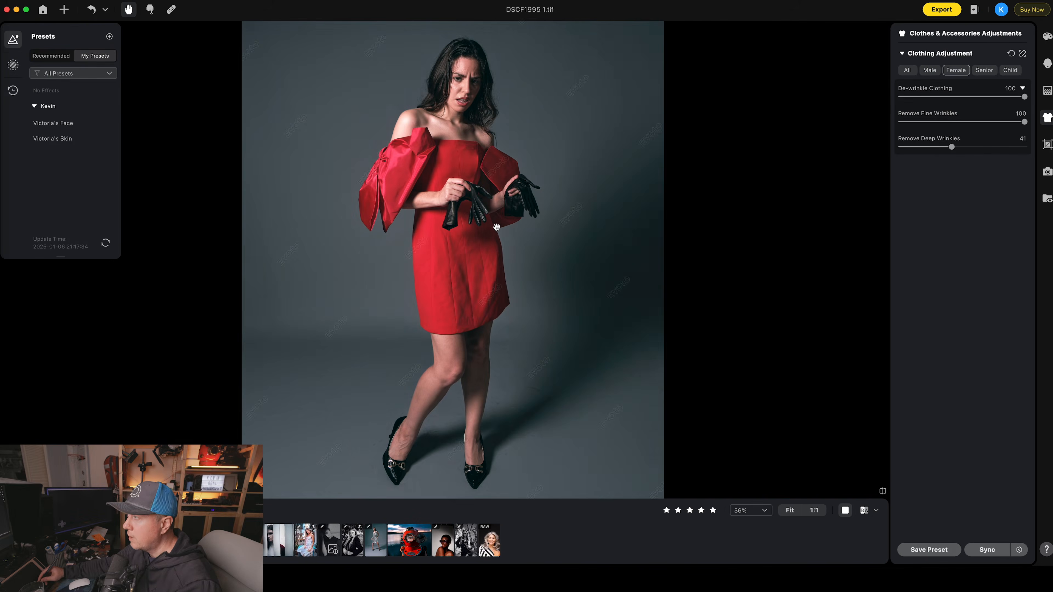
{"action": "key", "text": "space"}
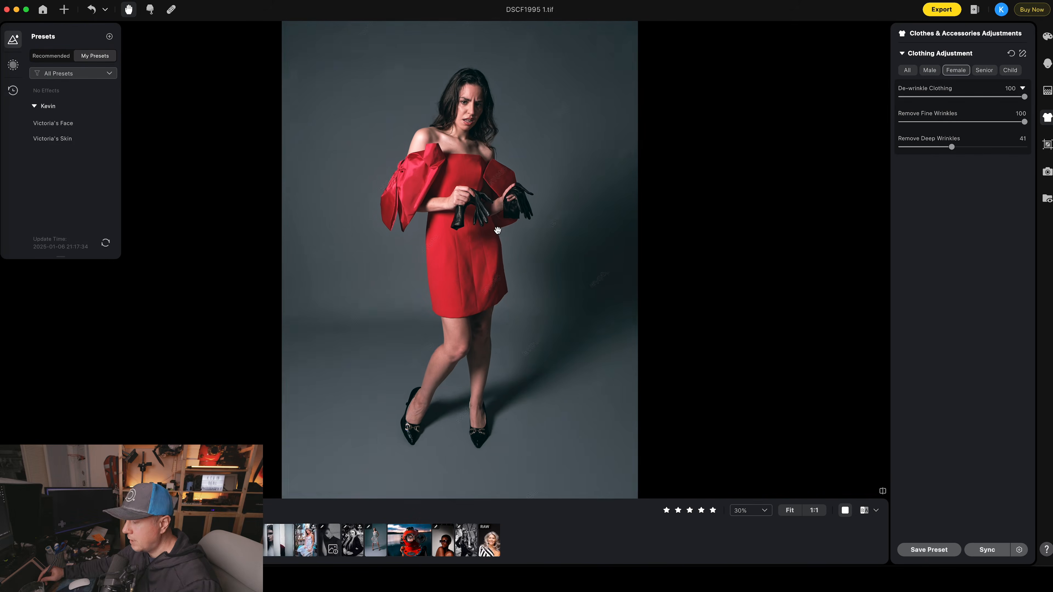
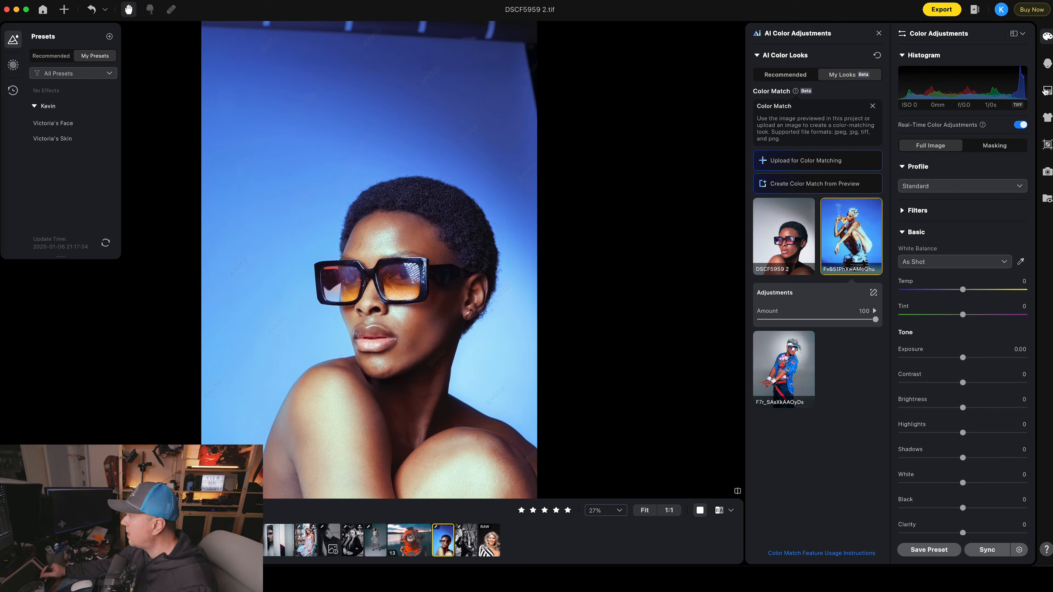
- Turn on Distractions Removal for the blue backdrop of the sunglasses portrait and accept the Healing Tool touch-up
{"action": "left_click", "coordinate": [1048, 91]}
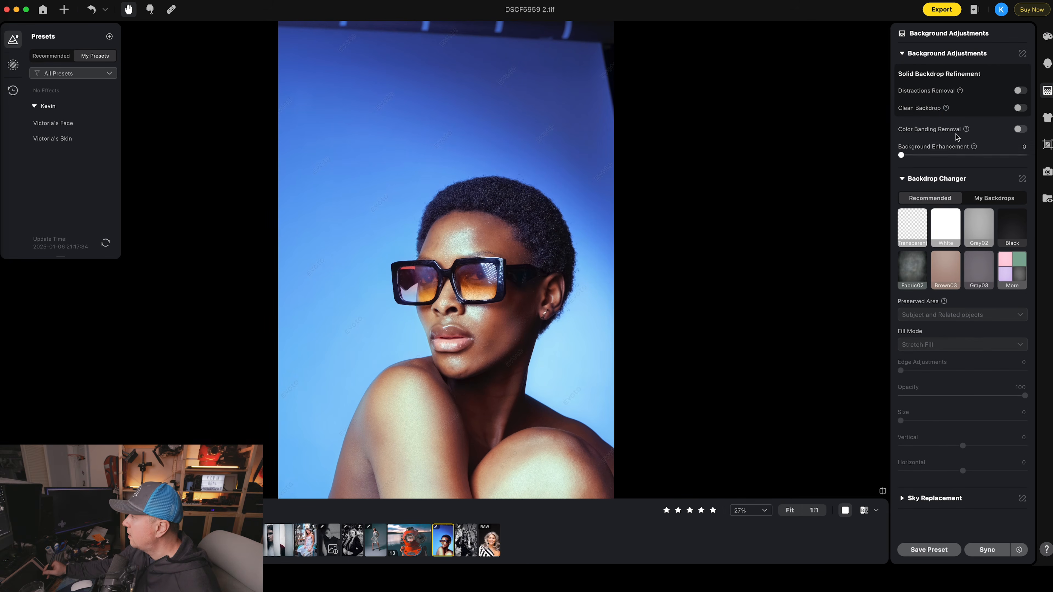
{"action": "left_click", "coordinate": [1019, 92]}
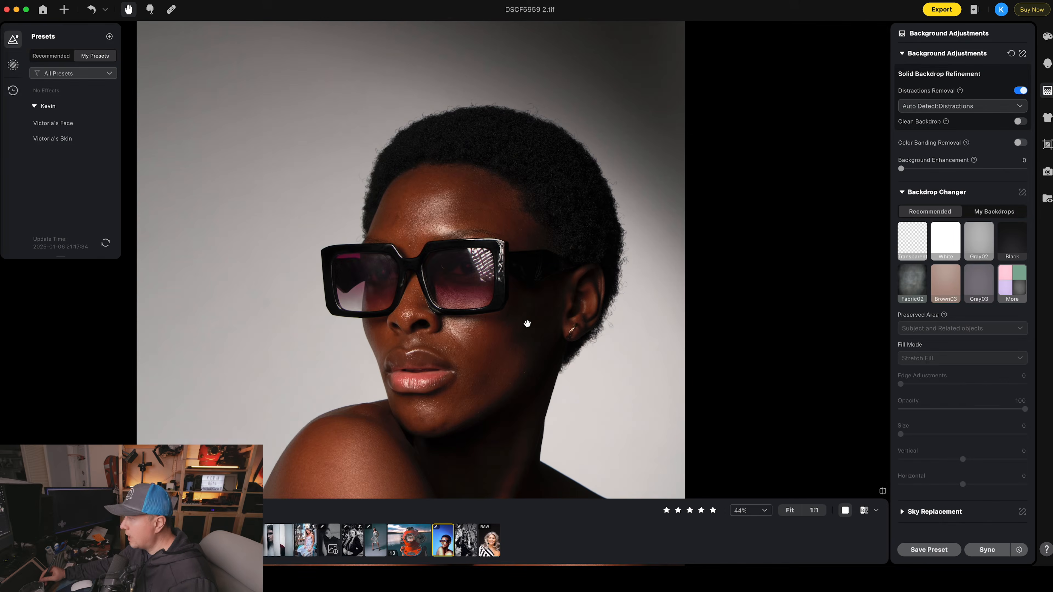
{"action": "key", "text": "backslash"}
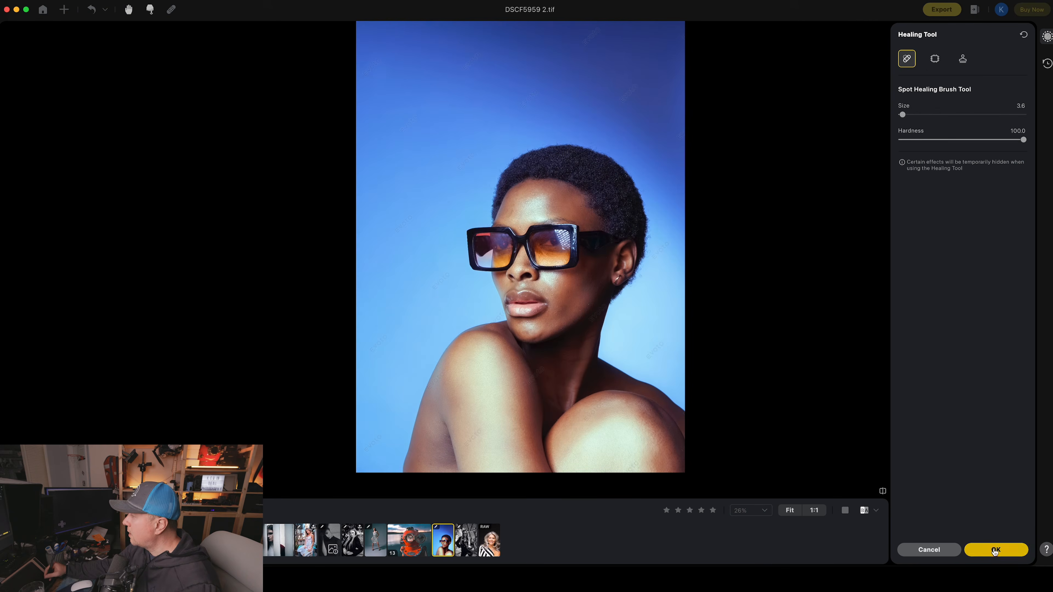
{"action": "left_click", "coordinate": [996, 550]}
{"action": "scroll", "coordinate": [580, 203], "scroll_direction": "up", "scroll_amount": 2}
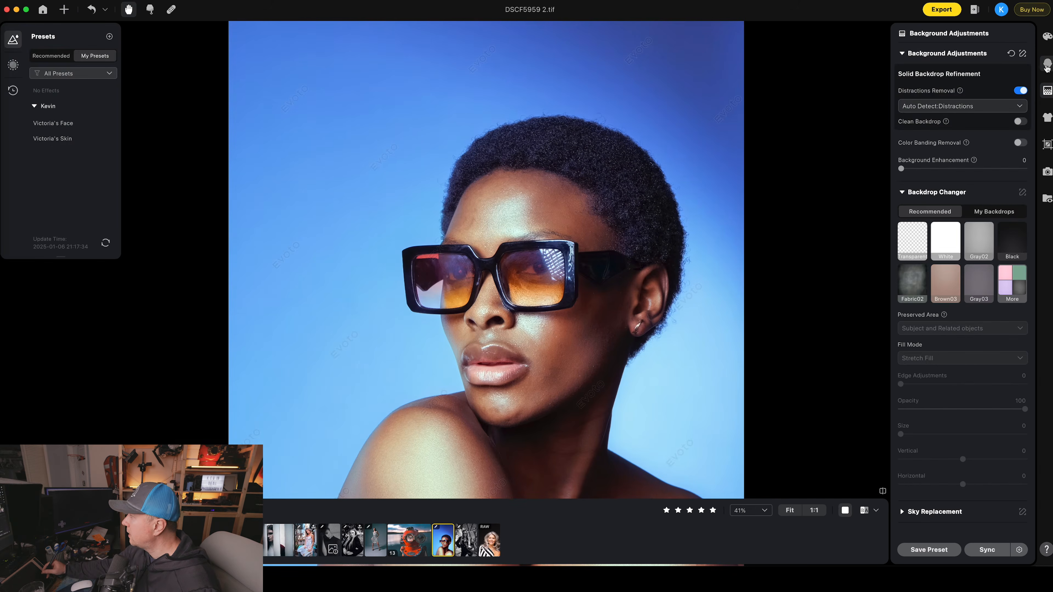
- Shift the Color Grading midtones of the sunglasses portrait slightly toward magenta
{"action": "left_click", "coordinate": [1047, 64]}
{"action": "left_click", "coordinate": [1048, 37]}
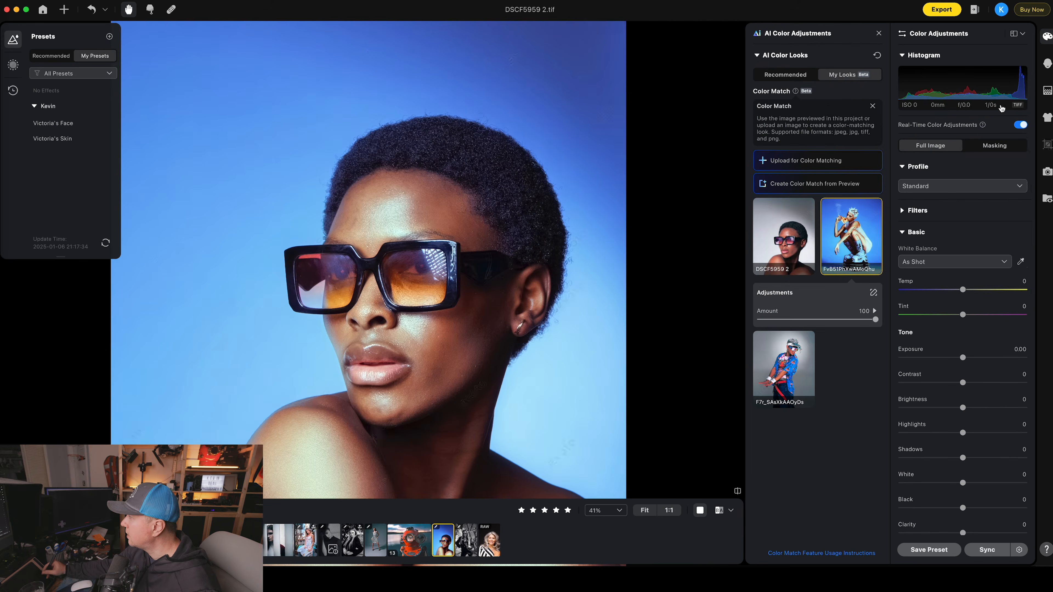
{"action": "scroll", "coordinate": [1023, 364], "scroll_direction": "down", "scroll_amount": 10}
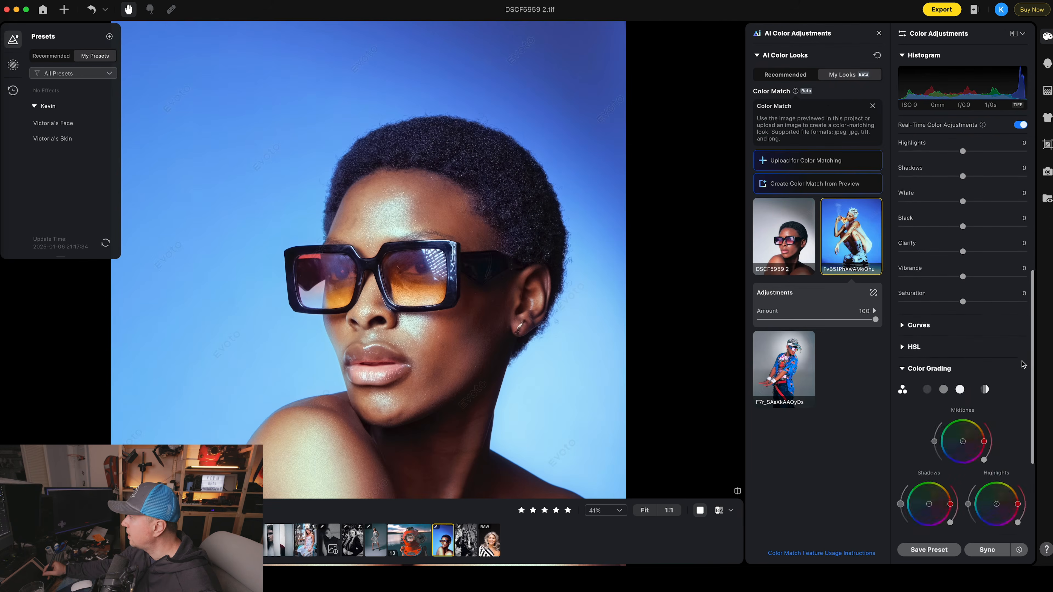
{"action": "scroll", "coordinate": [1023, 365], "scroll_direction": "down", "scroll_amount": 4}
{"action": "left_click_drag", "start_coordinate": [963, 293], "coordinate": [969, 300]}
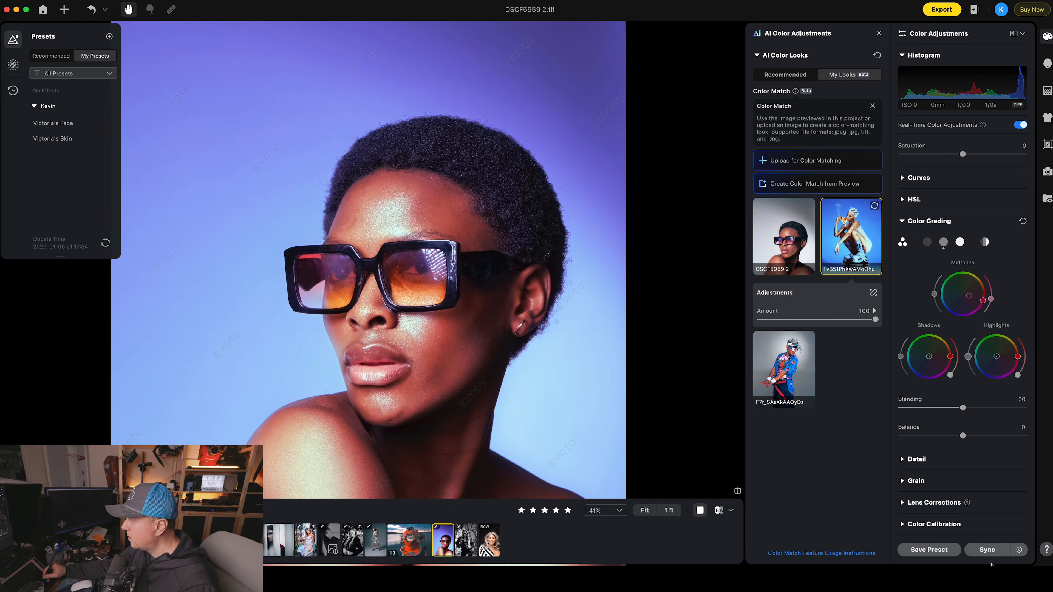
{"action": "scroll", "coordinate": [556, 324], "scroll_direction": "down", "scroll_amount": 3}
{"action": "scroll", "coordinate": [556, 324], "scroll_direction": "up", "scroll_amount": 3}
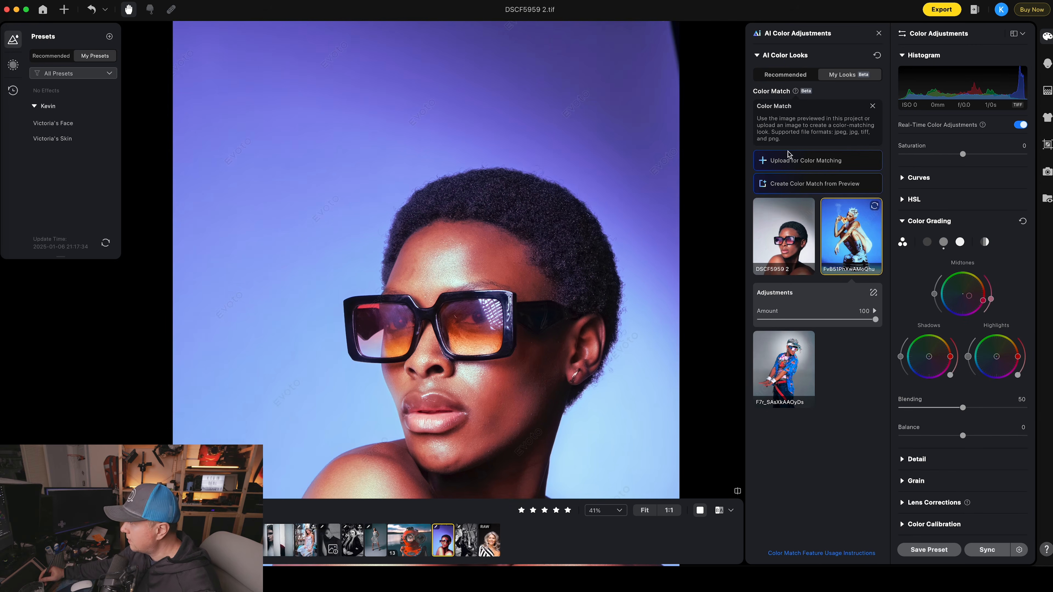
- Set the sunglasses portrait's male Freckles & Acne removal to 86 and Reduce Face Shine to 20
{"action": "left_click", "coordinate": [1048, 63]}
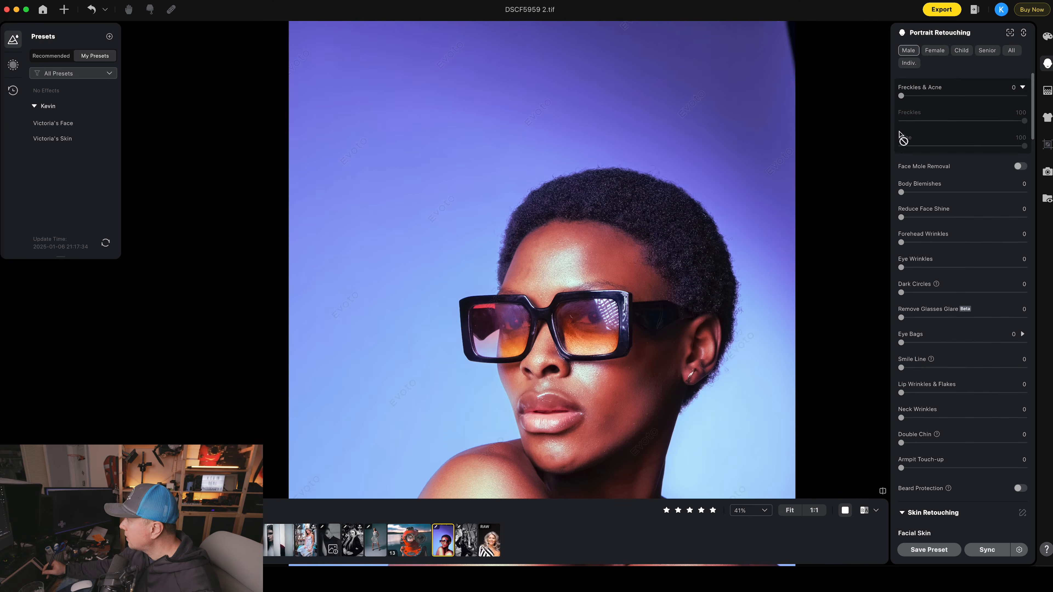
{"action": "left_click_drag", "start_coordinate": [901, 95], "coordinate": [1008, 96]}
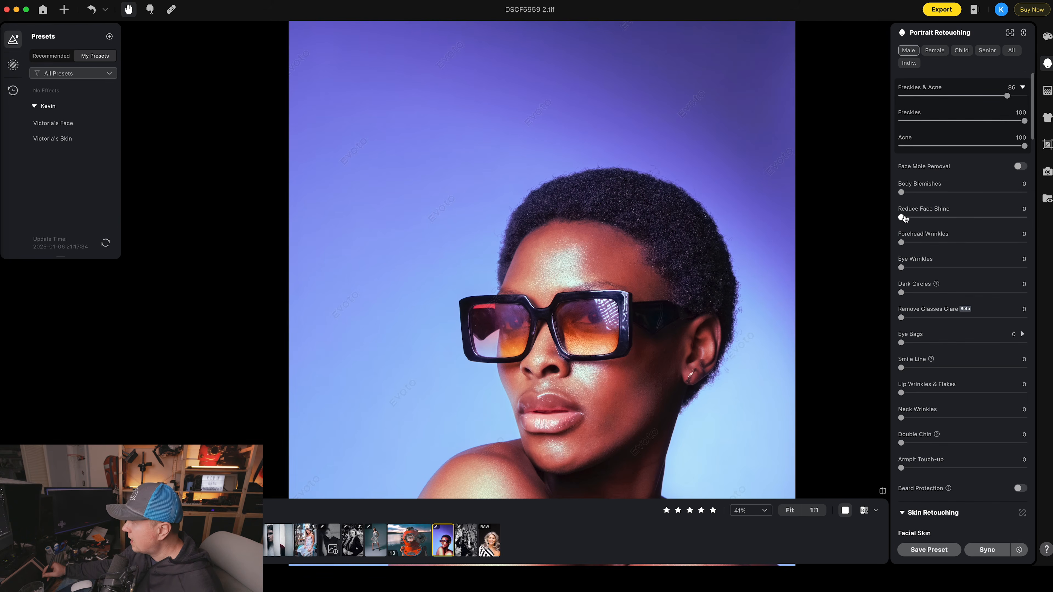
{"action": "left_click_drag", "start_coordinate": [901, 218], "coordinate": [938, 218]}
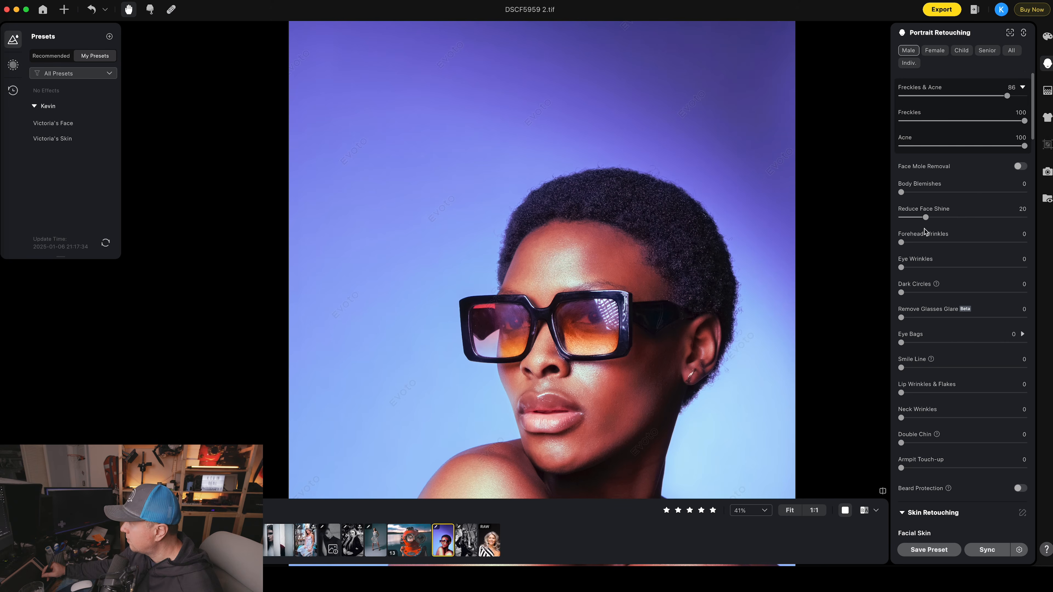
{"action": "scroll", "coordinate": [696, 259], "scroll_direction": "down", "scroll_amount": 5}
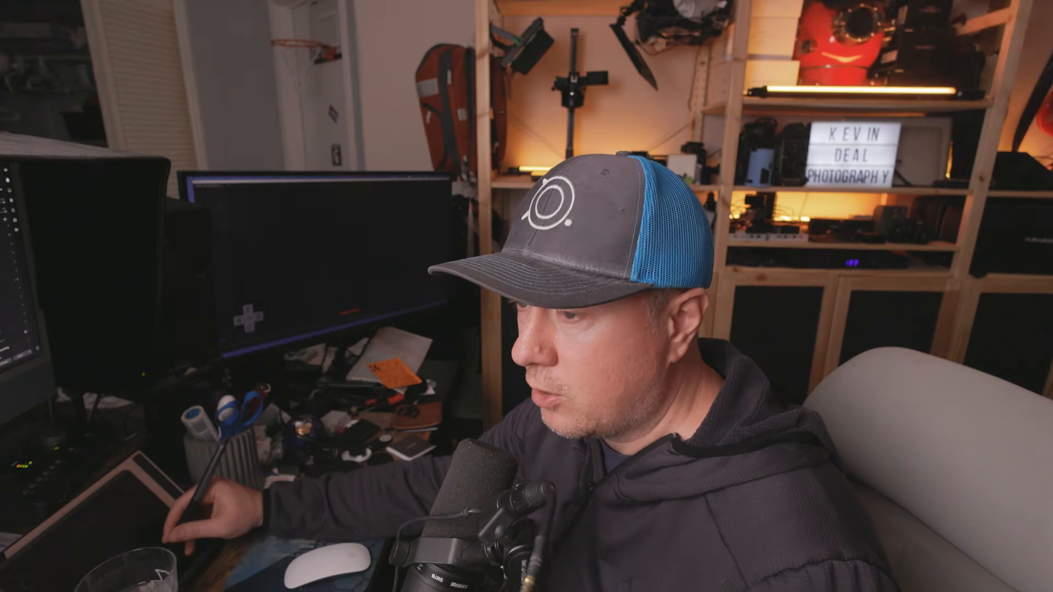
- Raise Remove Glasses Glare to a high strength on the sunglasses portrait
{"action": "scroll", "coordinate": [640, 301], "scroll_direction": "up", "scroll_amount": 2}
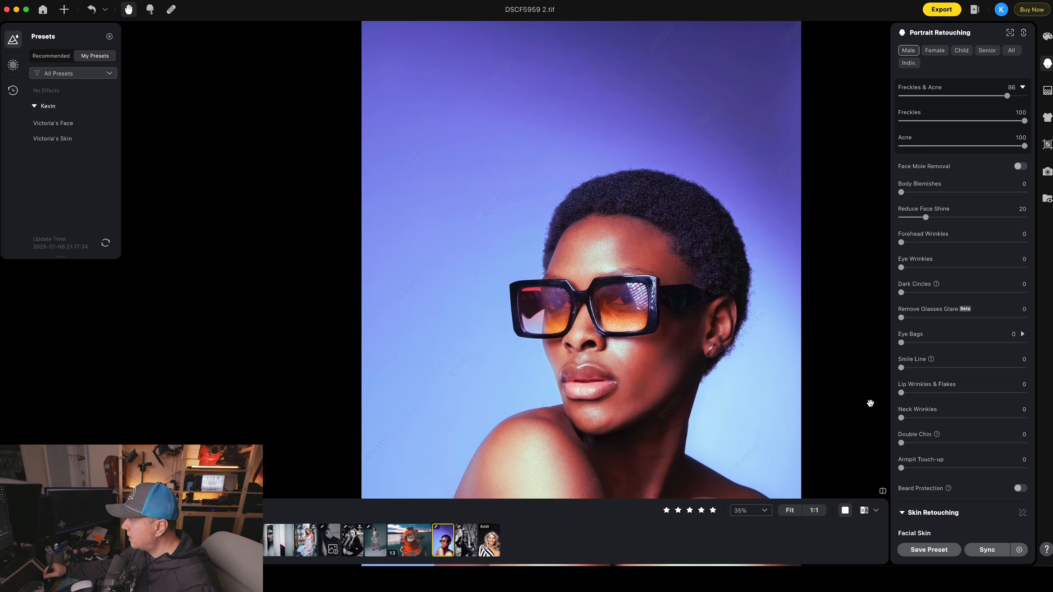
{"action": "scroll", "coordinate": [870, 399], "scroll_direction": "up", "scroll_amount": 2}
{"action": "scroll", "coordinate": [902, 330], "scroll_direction": "up", "scroll_amount": 1}
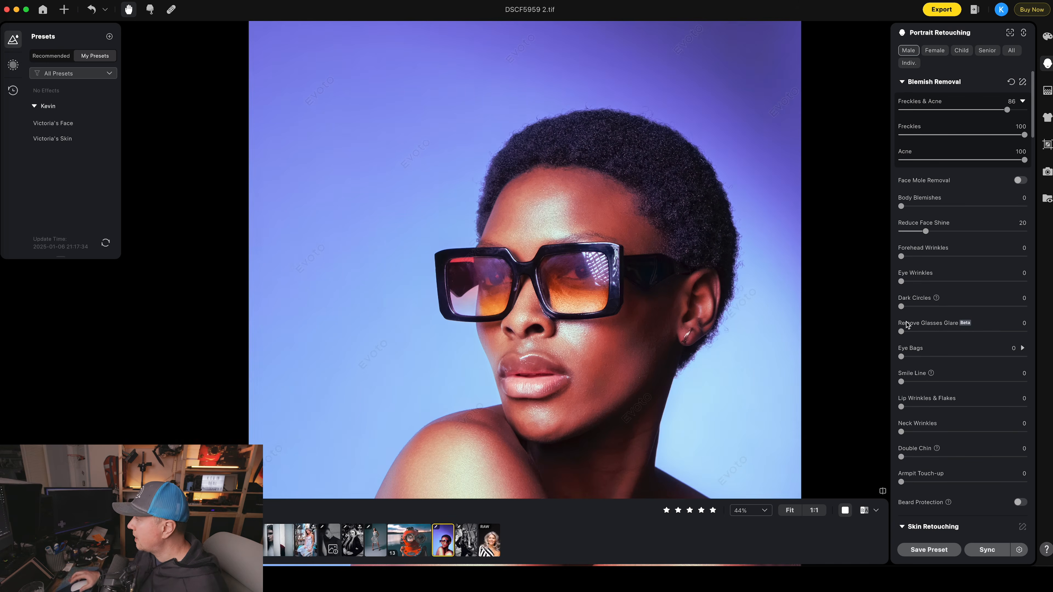
{"action": "left_click_drag", "start_coordinate": [903, 332], "coordinate": [1011, 332]}
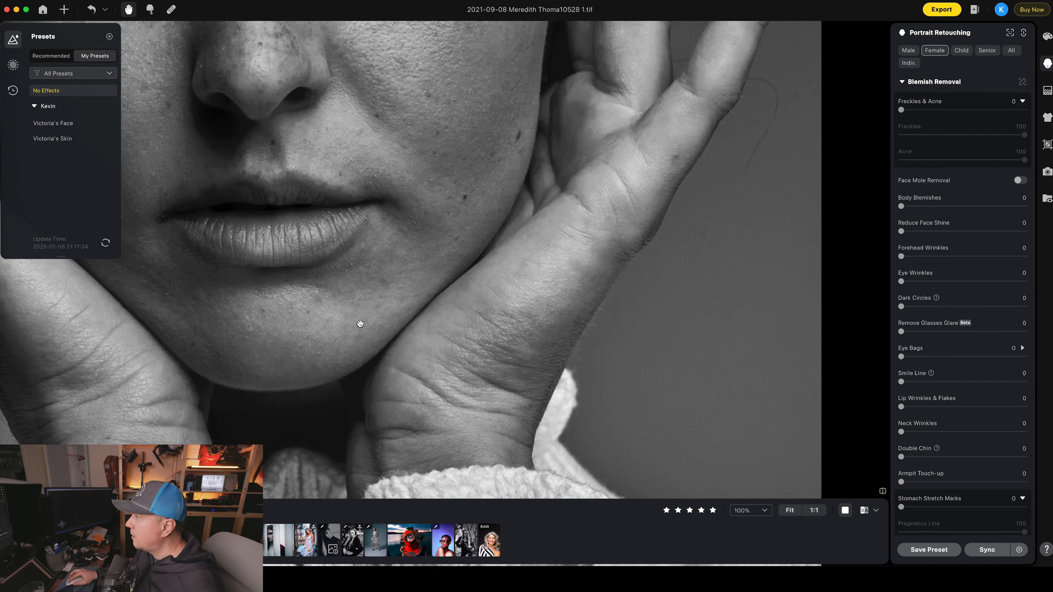
- Set female Freckles & Acne to 100 on the black-and-white portrait, with its Freckles component at 0 and Acne at 100
{"action": "left_click_drag", "start_coordinate": [405, 203], "coordinate": [497, 417]}
{"action": "left_click_drag", "start_coordinate": [484, 214], "coordinate": [524, 281]}
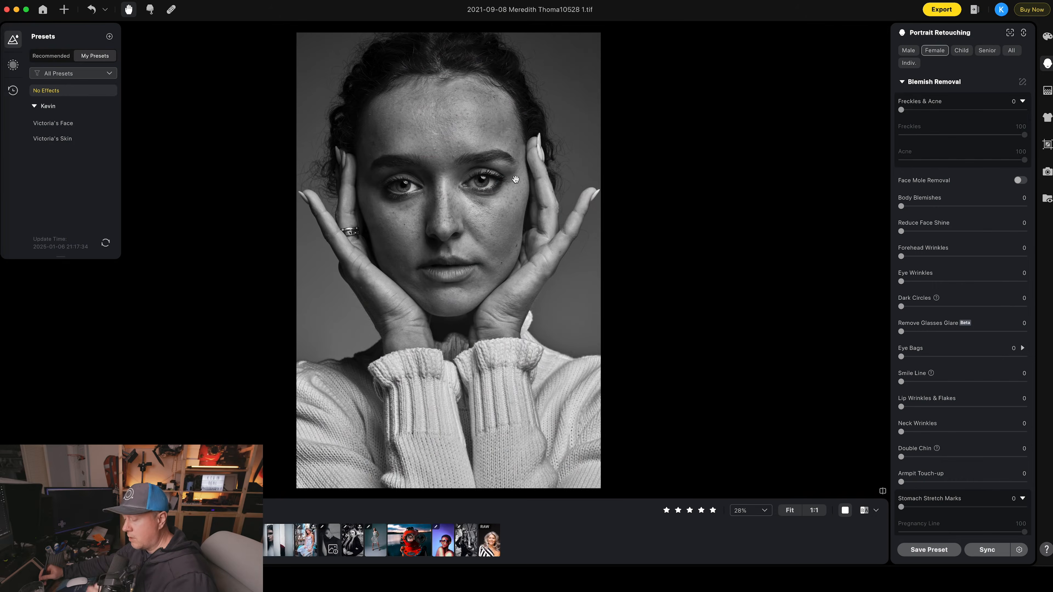
{"action": "scroll", "coordinate": [466, 167], "scroll_direction": "up", "scroll_amount": 4}
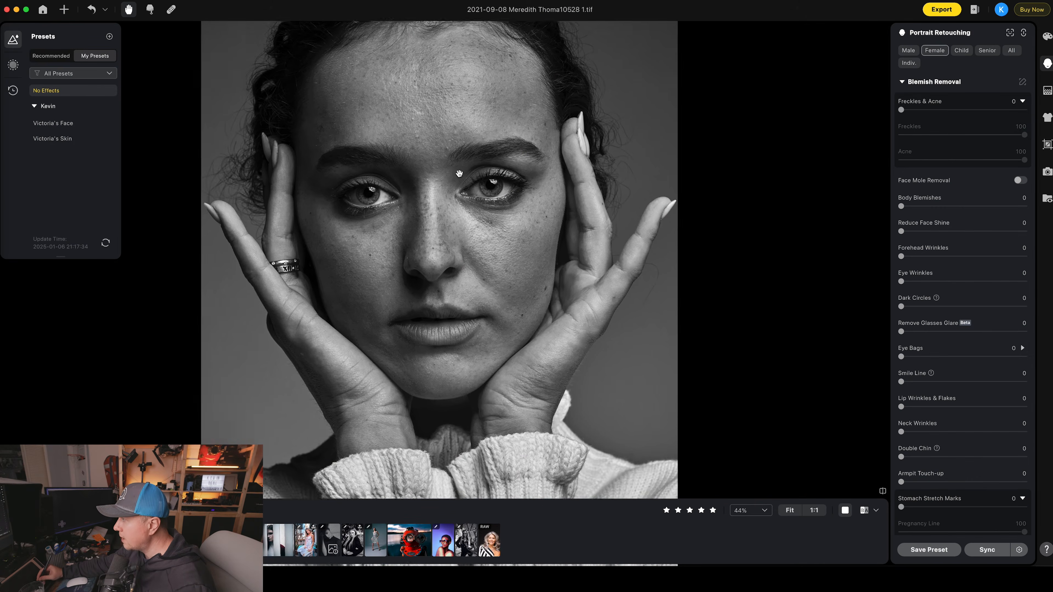
{"action": "left_click_drag", "start_coordinate": [469, 209], "coordinate": [493, 267]}
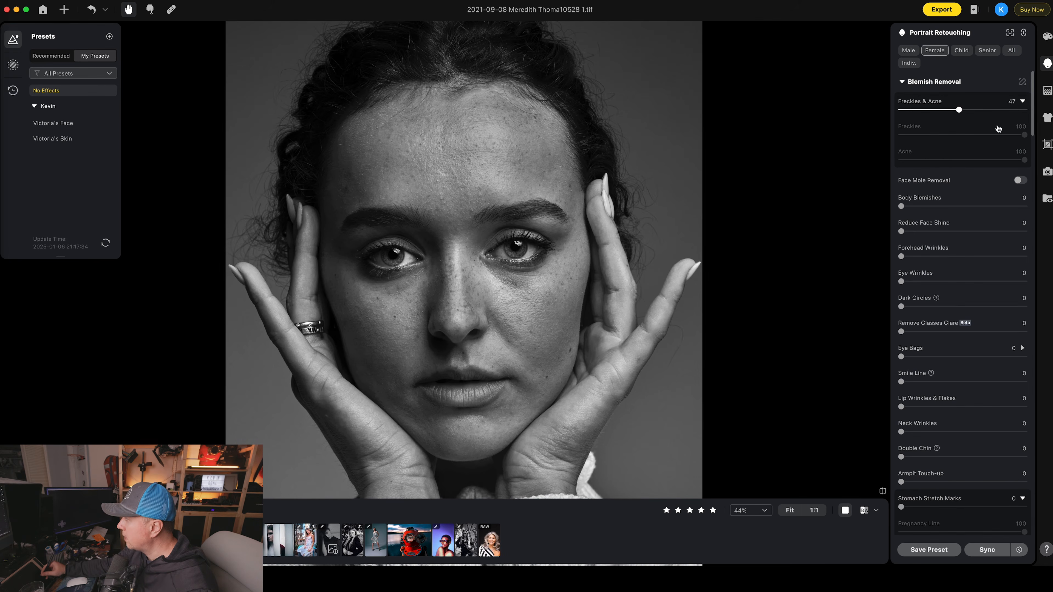
{"action": "left_click_drag", "start_coordinate": [999, 128], "coordinate": [1027, 121]}
{"action": "key", "text": "h"}
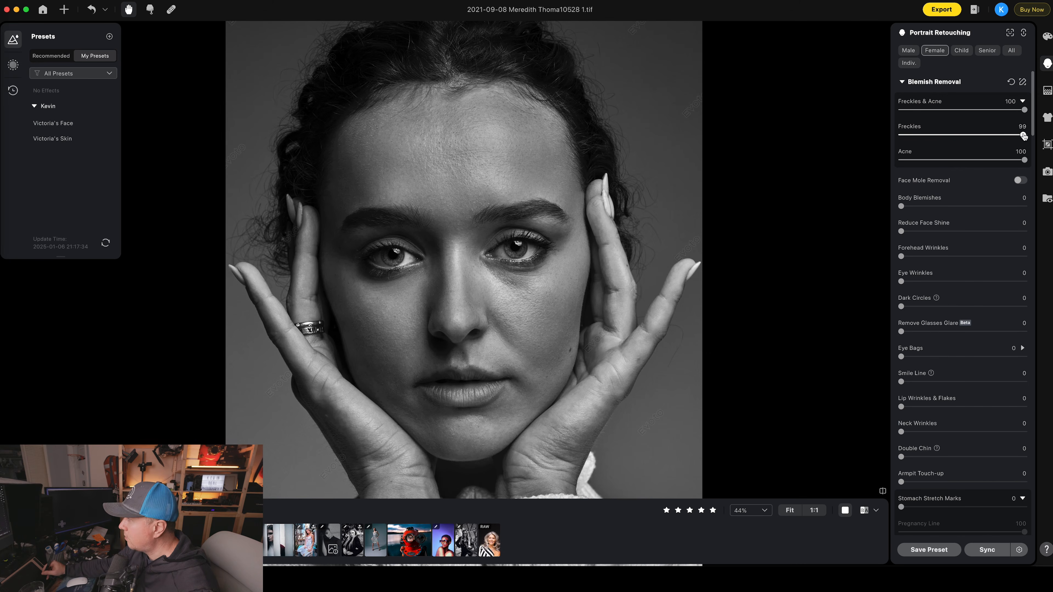
{"action": "left_click_drag", "start_coordinate": [1023, 136], "coordinate": [899, 137]}
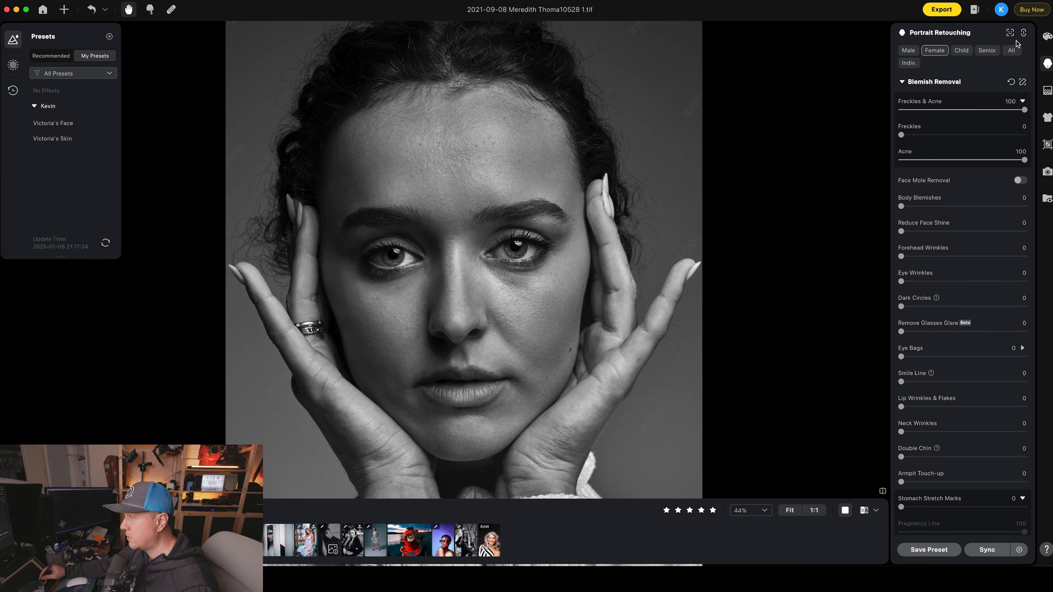
- Erase the blemish-removal mask over the freckles on the nose and cheeks with a size 26 brush and accept the manual tuning
{"action": "left_click", "coordinate": [1023, 82]}
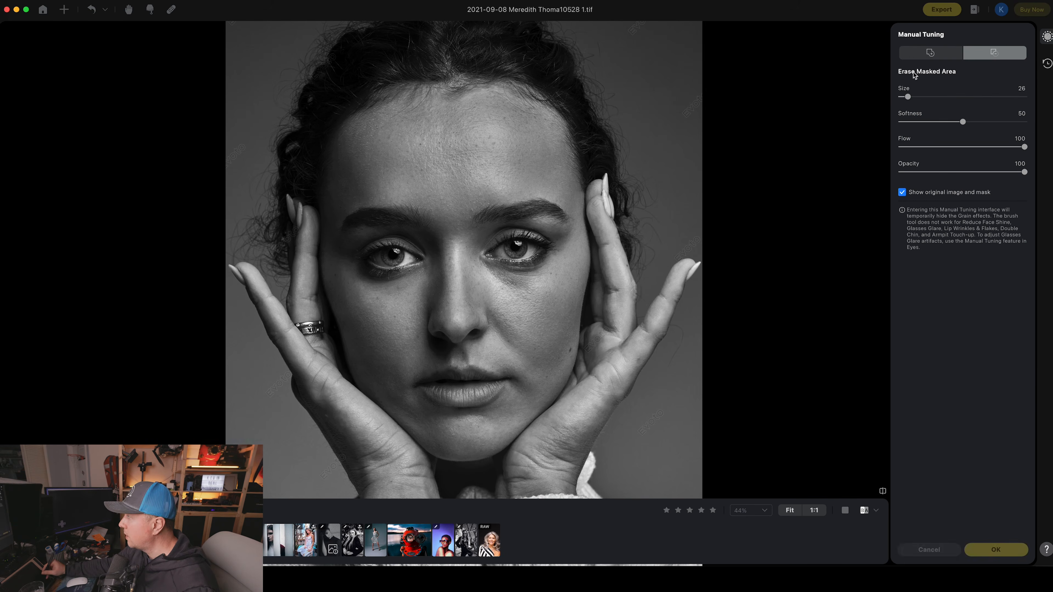
{"action": "left_click", "coordinate": [962, 58]}
{"action": "left_click", "coordinate": [994, 60]}
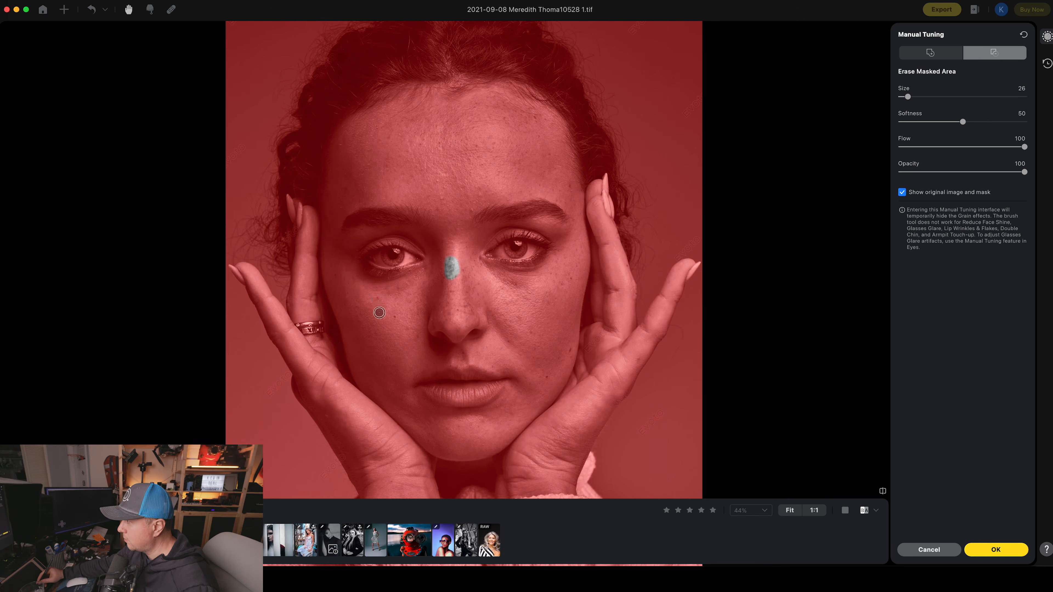
{"action": "left_click", "coordinate": [378, 299]}
{"action": "left_click_drag", "start_coordinate": [416, 307], "coordinate": [420, 297]}
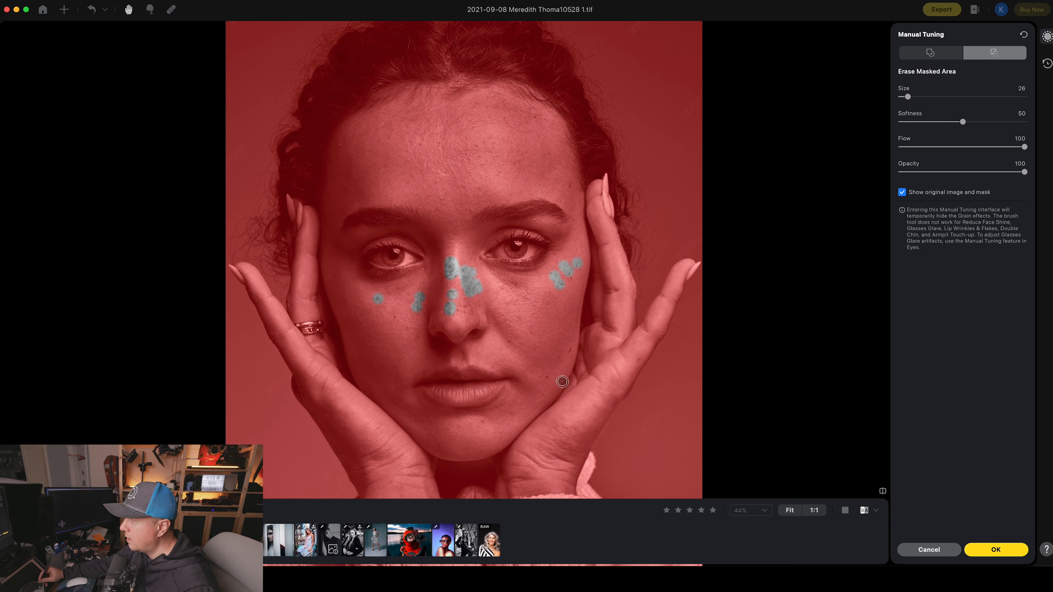
{"action": "left_click", "coordinate": [410, 325]}
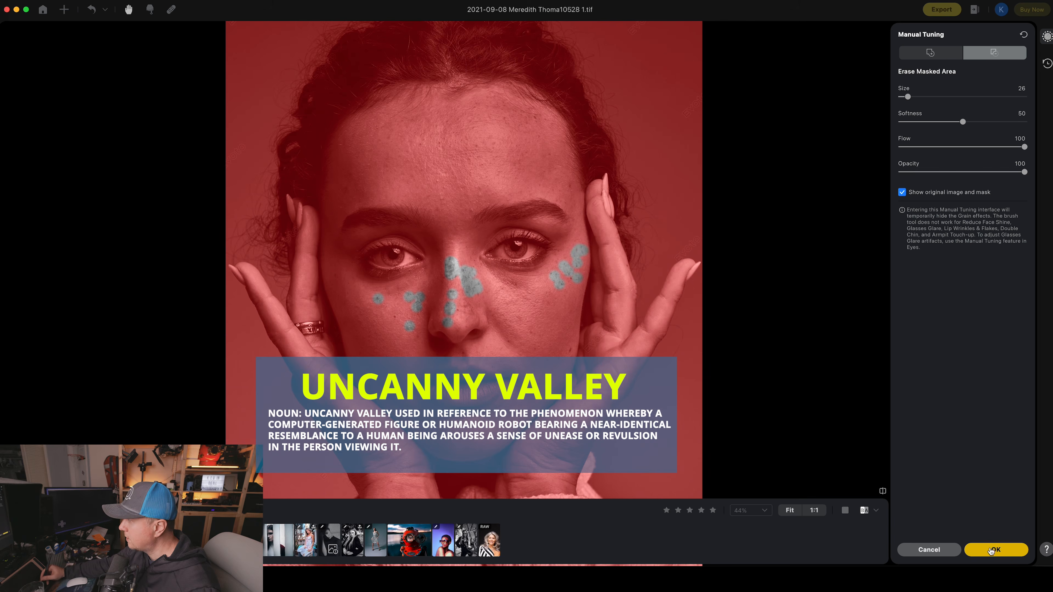
{"action": "left_click", "coordinate": [993, 550]}
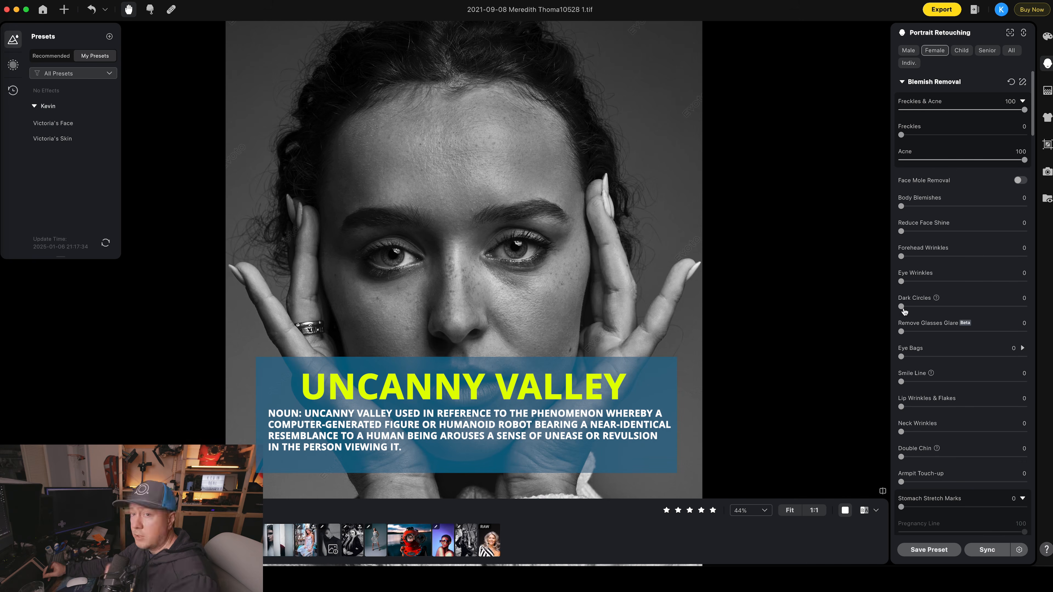
- Soften the black-and-white portrait's face by setting Dark Circles to 59, Eye Bags to 73 and Smile Line to 53
{"action": "left_click_drag", "start_coordinate": [901, 307], "coordinate": [963, 327]}
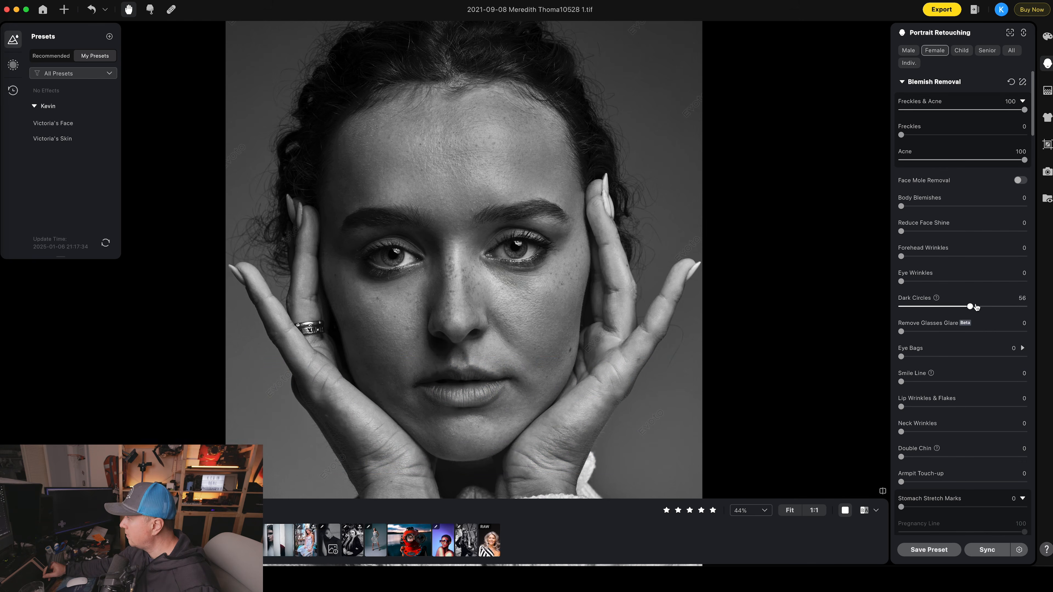
{"action": "left_click_drag", "start_coordinate": [976, 307], "coordinate": [980, 307]}
{"action": "left_click_drag", "start_coordinate": [901, 356], "coordinate": [992, 356]}
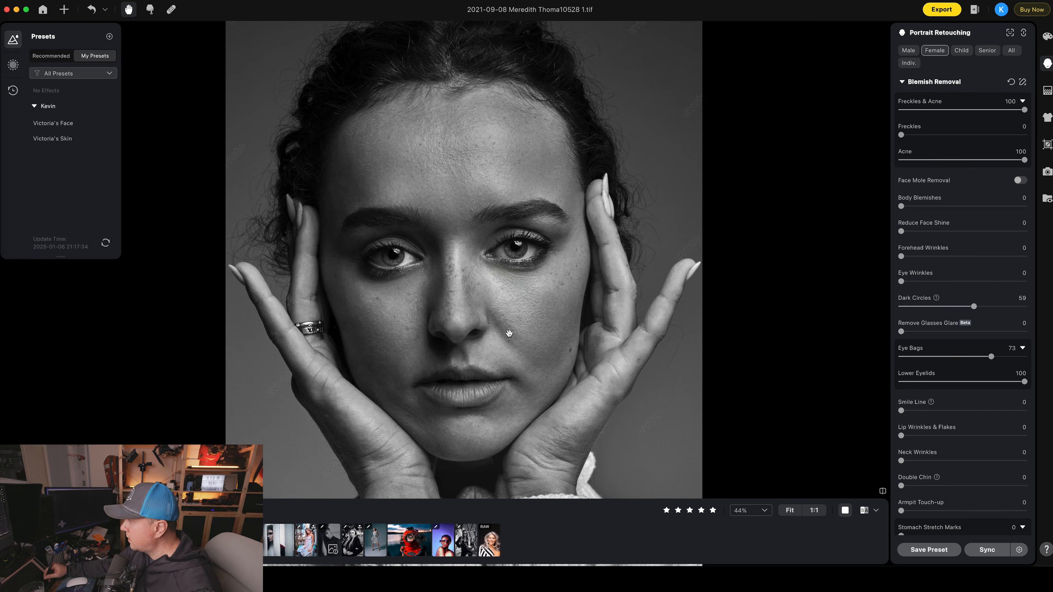
{"action": "left_click_drag", "start_coordinate": [901, 410], "coordinate": [962, 412]}
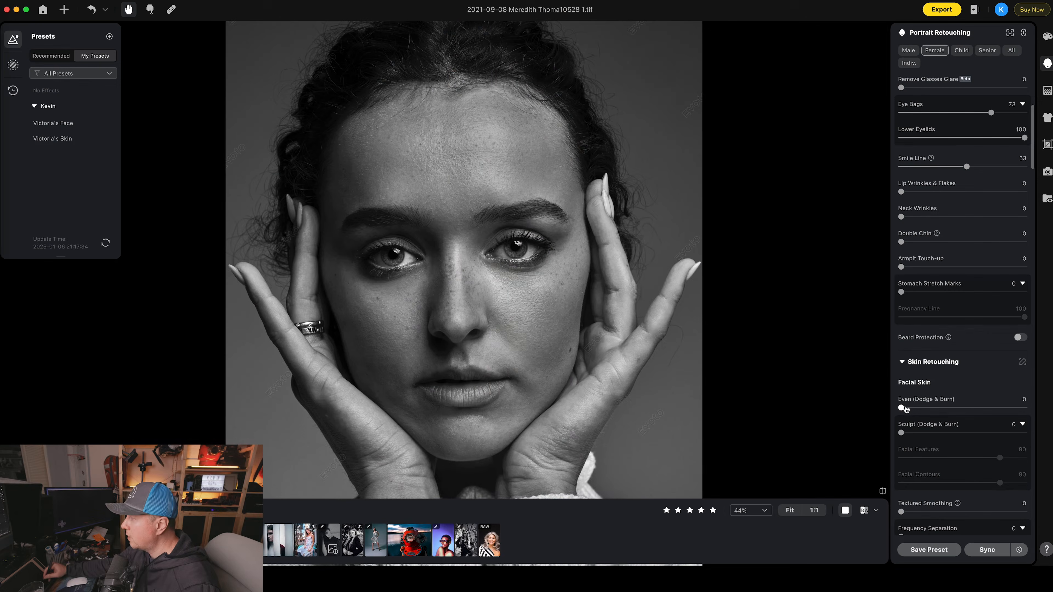
- Try strong dodge and burn on the facial skin, and settle on Even at 22 and Sculpt at 49
{"action": "left_click_drag", "start_coordinate": [902, 408], "coordinate": [1026, 409]}
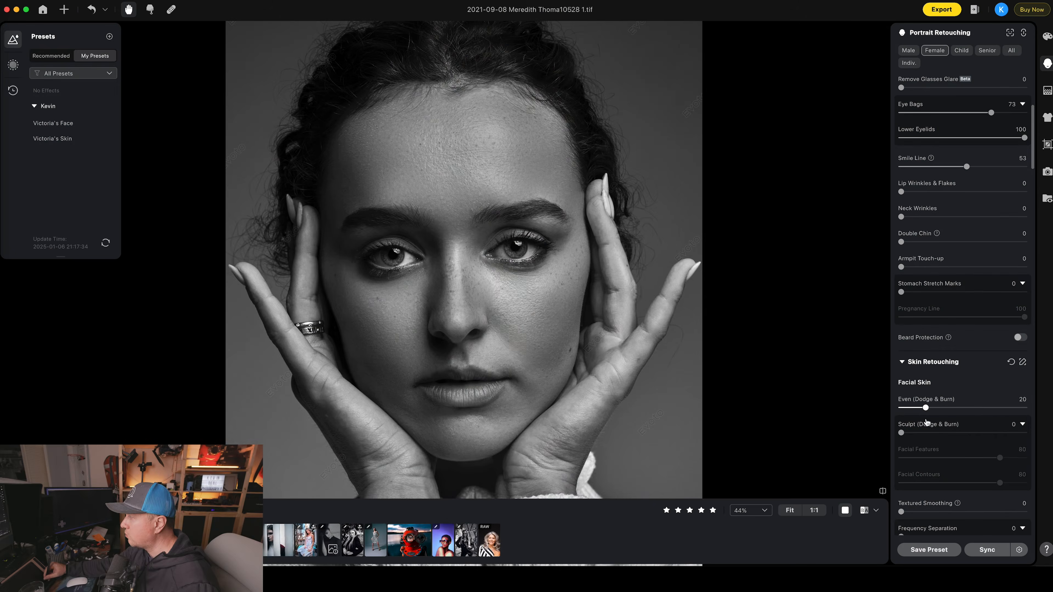
{"action": "left_click", "coordinate": [928, 421]}
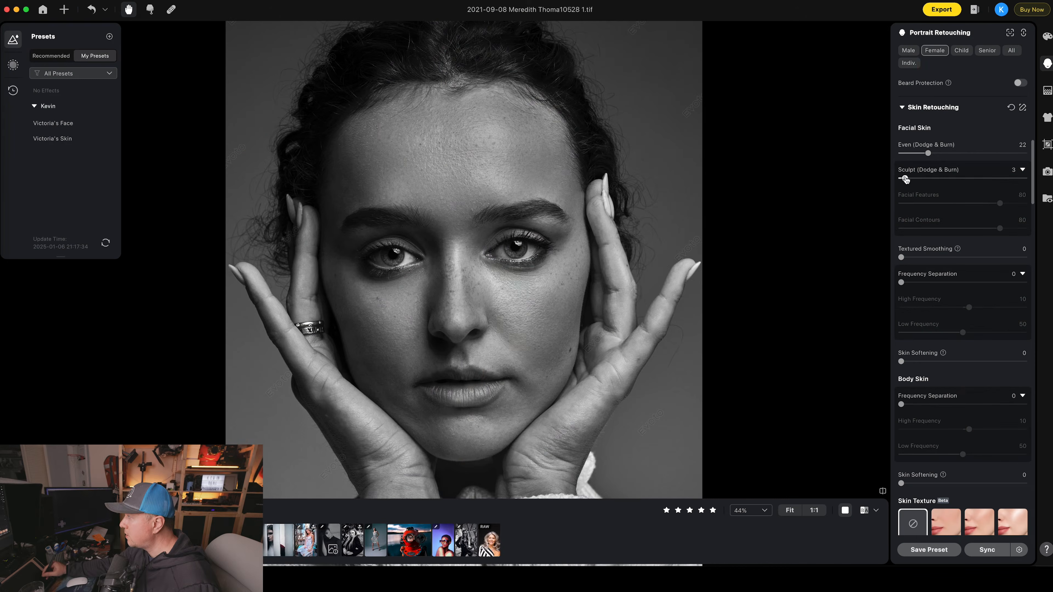
{"action": "left_click_drag", "start_coordinate": [996, 178], "coordinate": [1013, 178]}
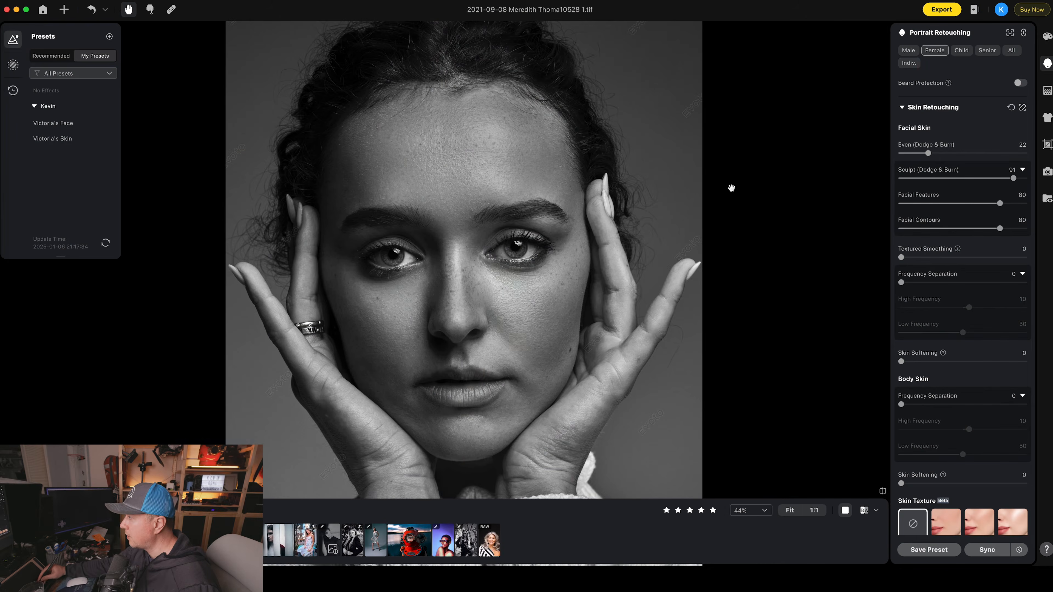
{"action": "left_click_drag", "start_coordinate": [1013, 178], "coordinate": [962, 178]}
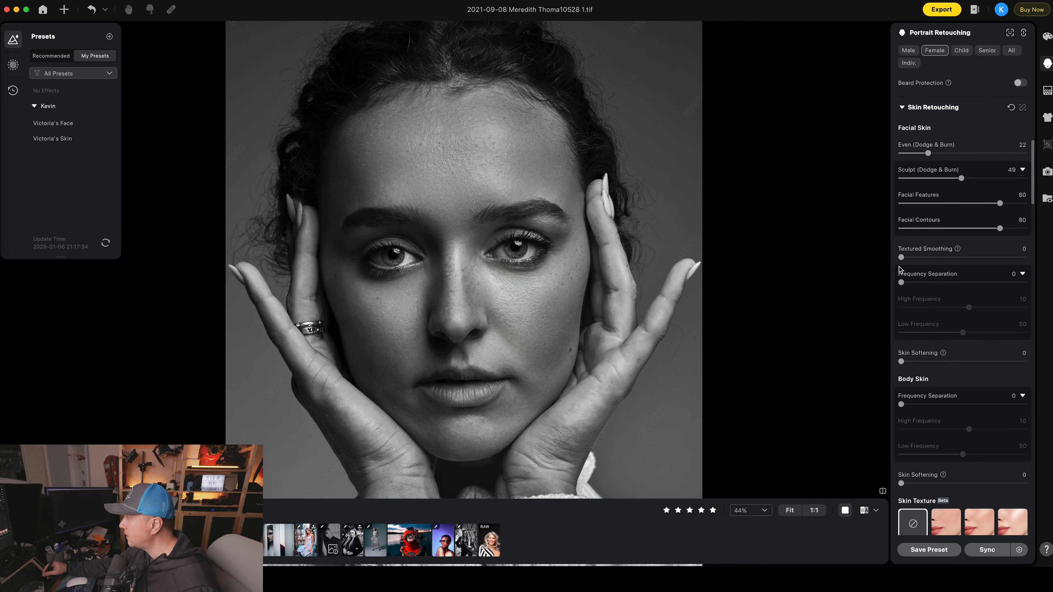
- Set Body Skin Frequency Separation to 100 with High Frequency at -8 and Low Frequency at 0, leaving facial Textured Smoothing at 0
{"action": "left_click_drag", "start_coordinate": [901, 258], "coordinate": [994, 257]}
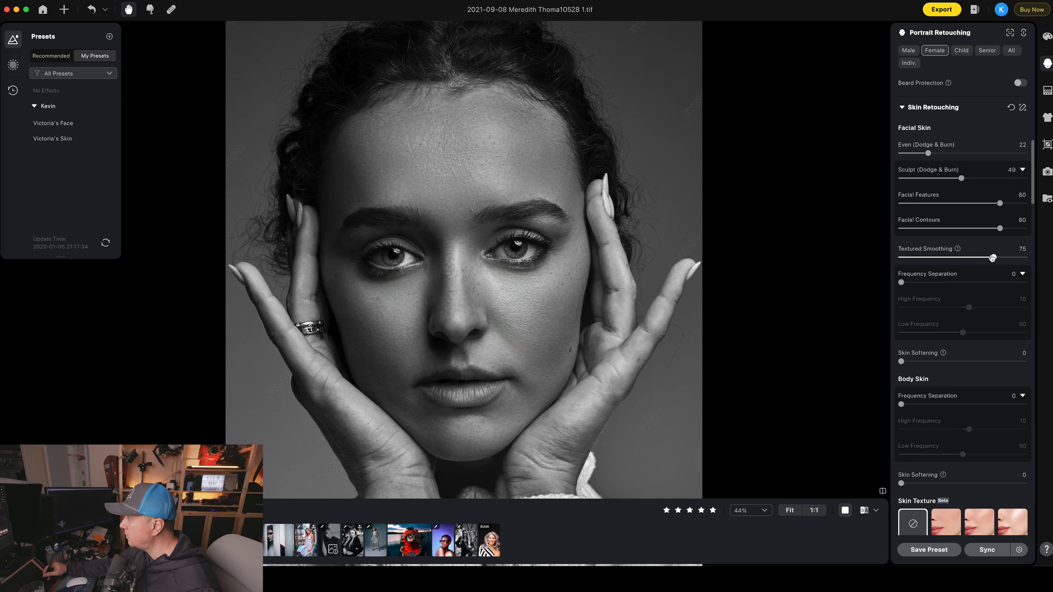
{"action": "left_click_drag", "start_coordinate": [902, 268], "coordinate": [1022, 362]}
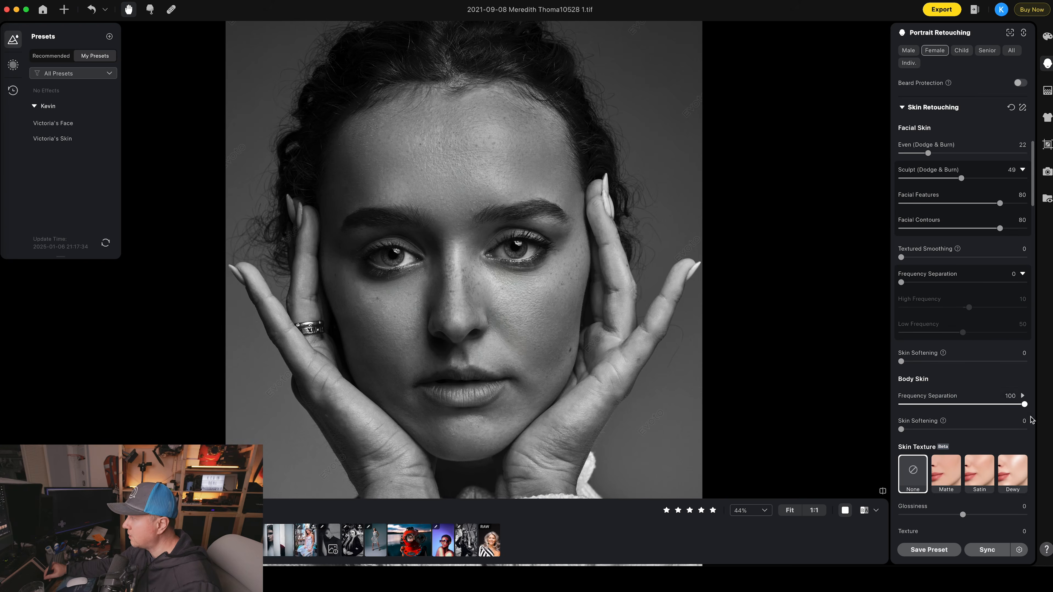
{"action": "left_click", "coordinate": [1023, 396]}
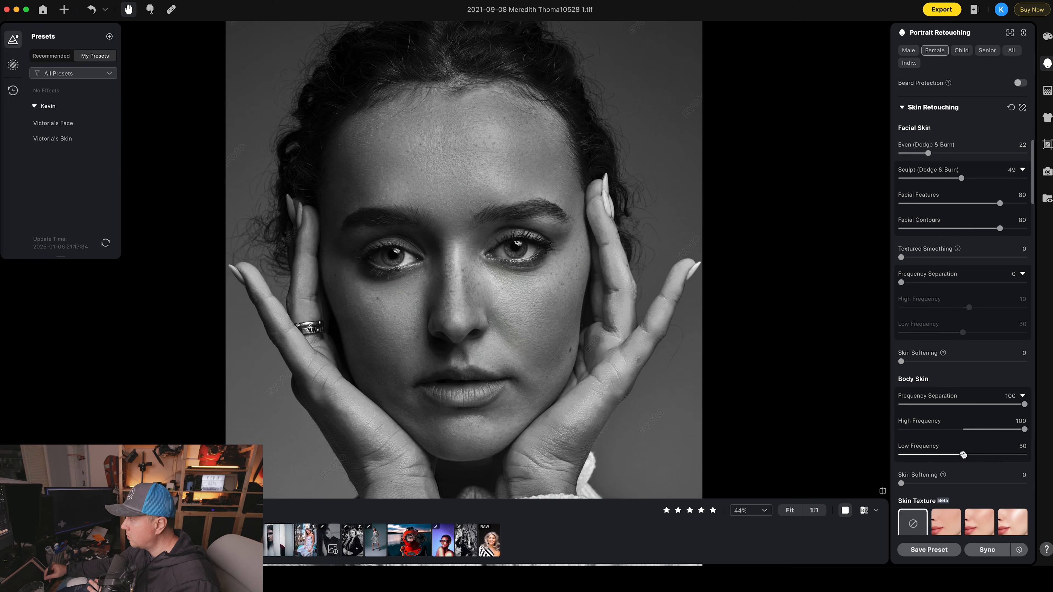
{"action": "left_click_drag", "start_coordinate": [964, 454], "coordinate": [901, 455]}
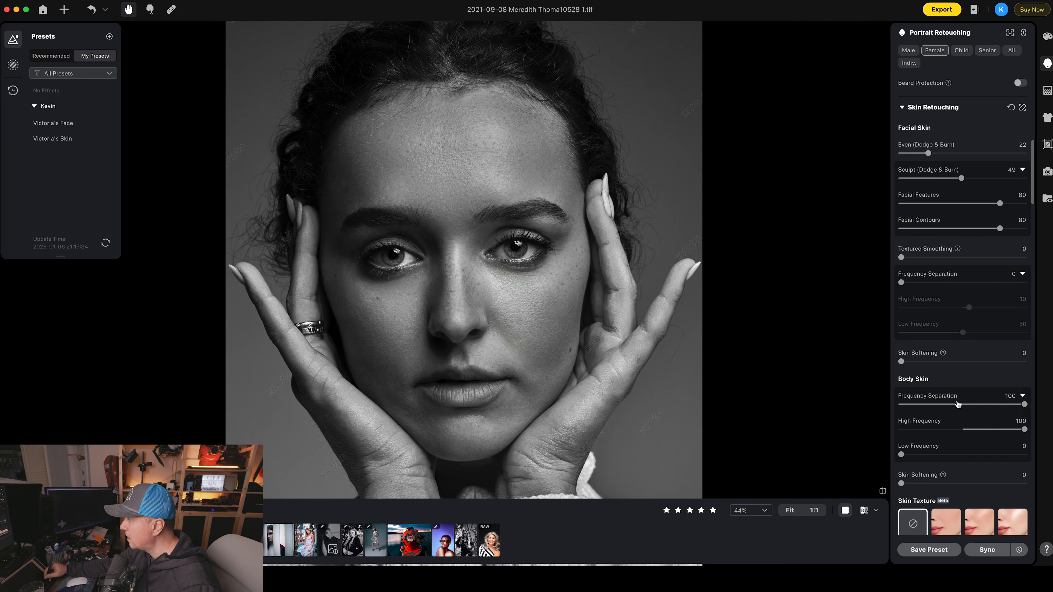
{"action": "left_click", "coordinate": [1022, 396]}
{"action": "left_click", "coordinate": [1022, 396]}
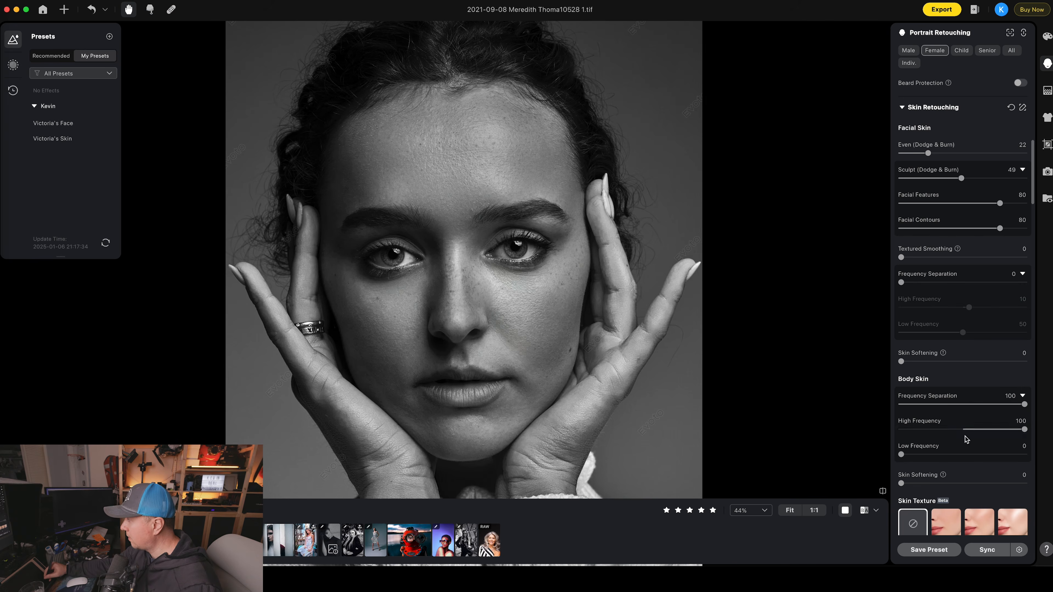
{"action": "left_click_drag", "start_coordinate": [988, 437], "coordinate": [920, 435]}
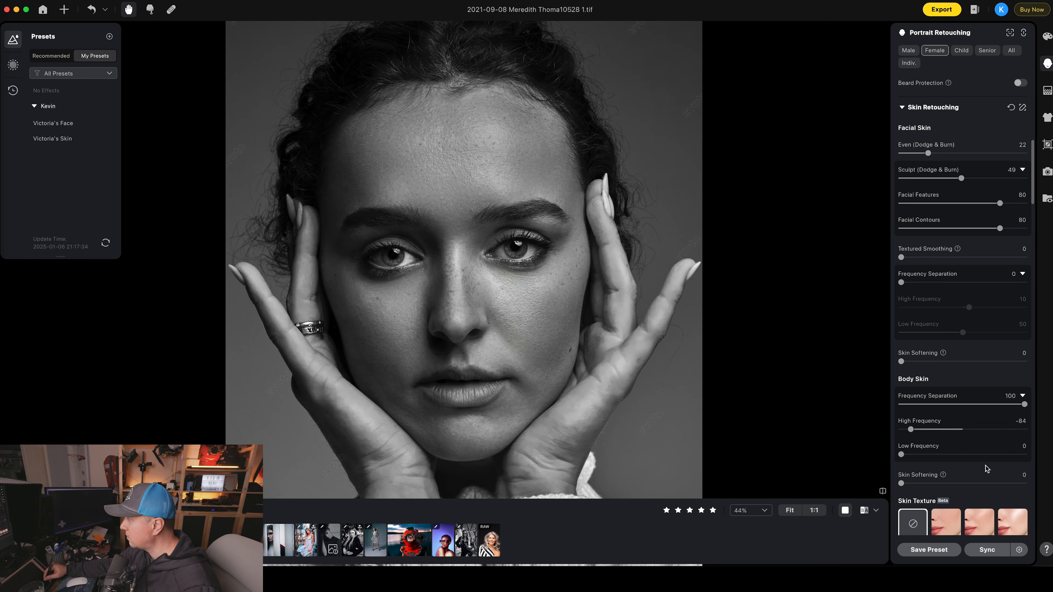
- Touch up a small spot on the forehead between the eyebrows using the Spot Healing Brush at size 3.4
{"action": "scroll", "coordinate": [475, 211], "scroll_direction": "up", "scroll_amount": 5}
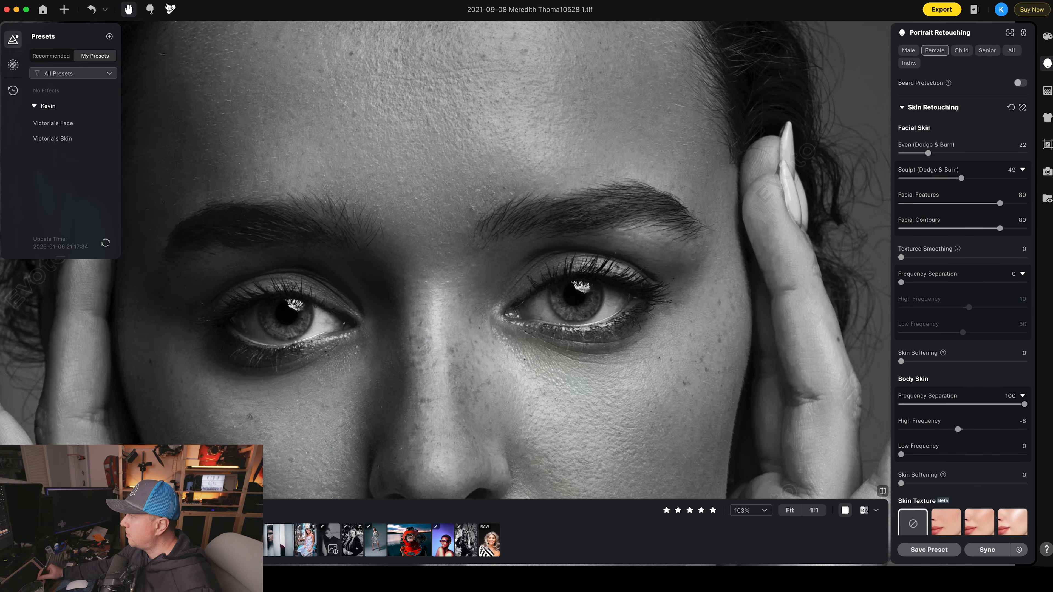
{"action": "left_click", "coordinate": [170, 8]}
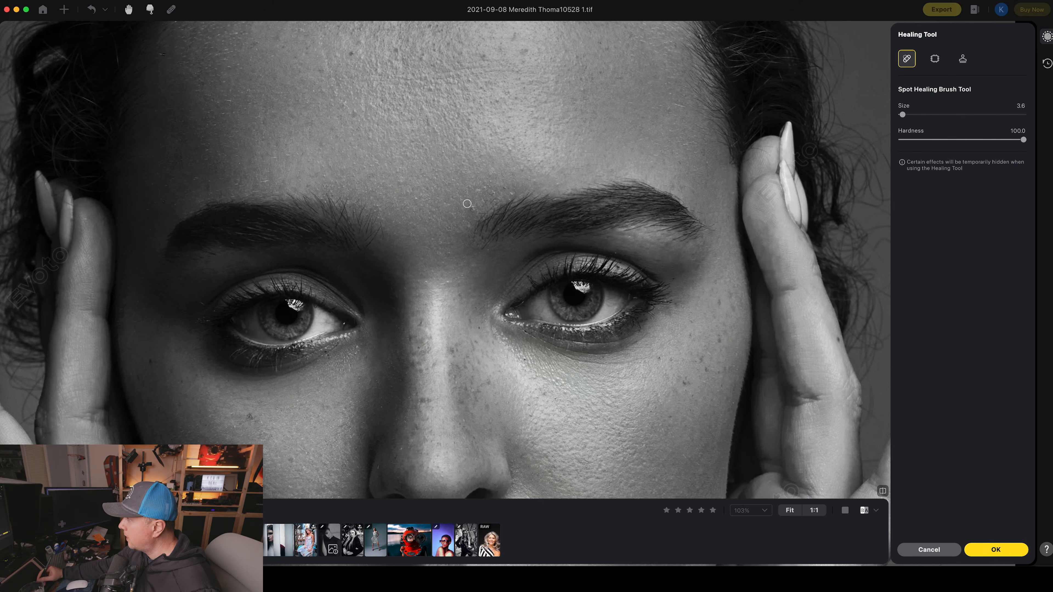
{"action": "key", "text": "]"}
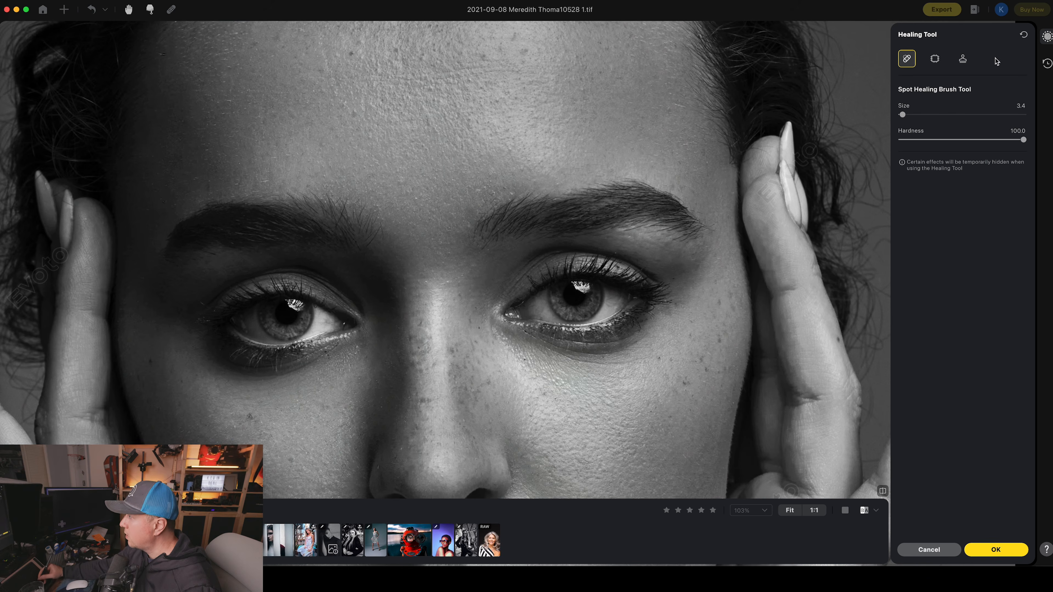
- Set up the Clone Stamp Tool in Darken mode with a tiny brush of about size 3 for the forehead
{"action": "left_click", "coordinate": [962, 58]}
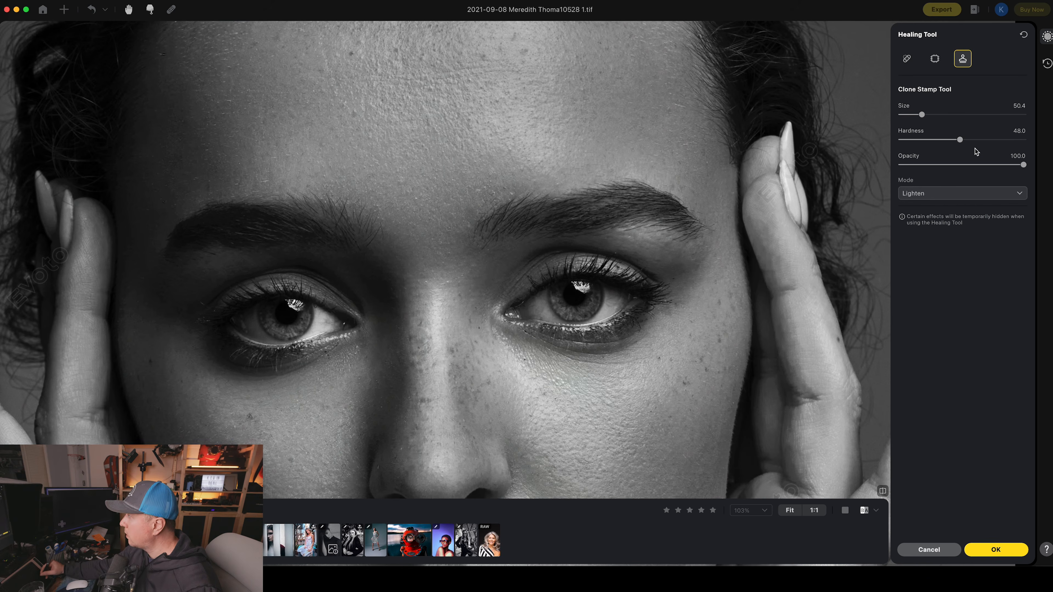
{"action": "key", "text": "["}
{"action": "left_click", "coordinate": [928, 199]}
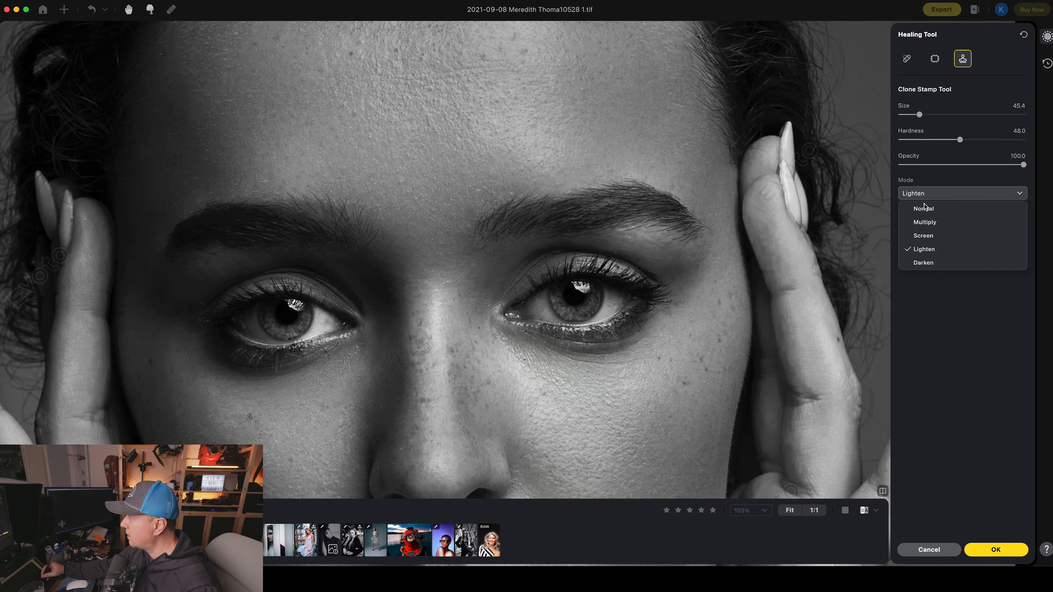
{"action": "left_click", "coordinate": [926, 264]}
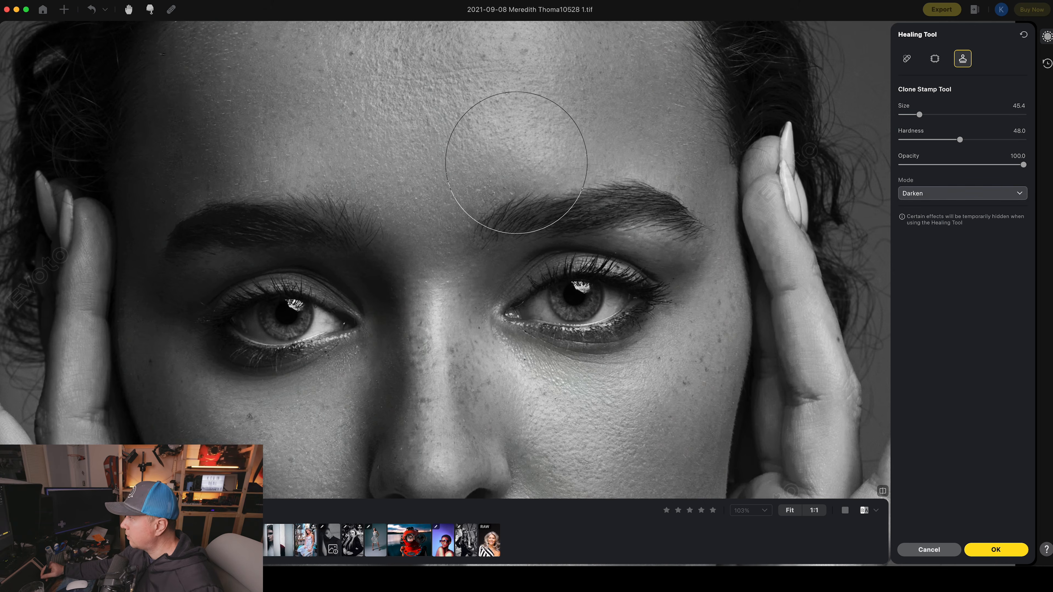
{"action": "key", "text": "["}
{"action": "key", "text": "["}
{"action": "key", "text": "["}
{"action": "key", "text": "["}
{"action": "key", "text": "["}
{"action": "key", "text": "["}
{"action": "key", "text": "["}
{"action": "key", "text": "["}
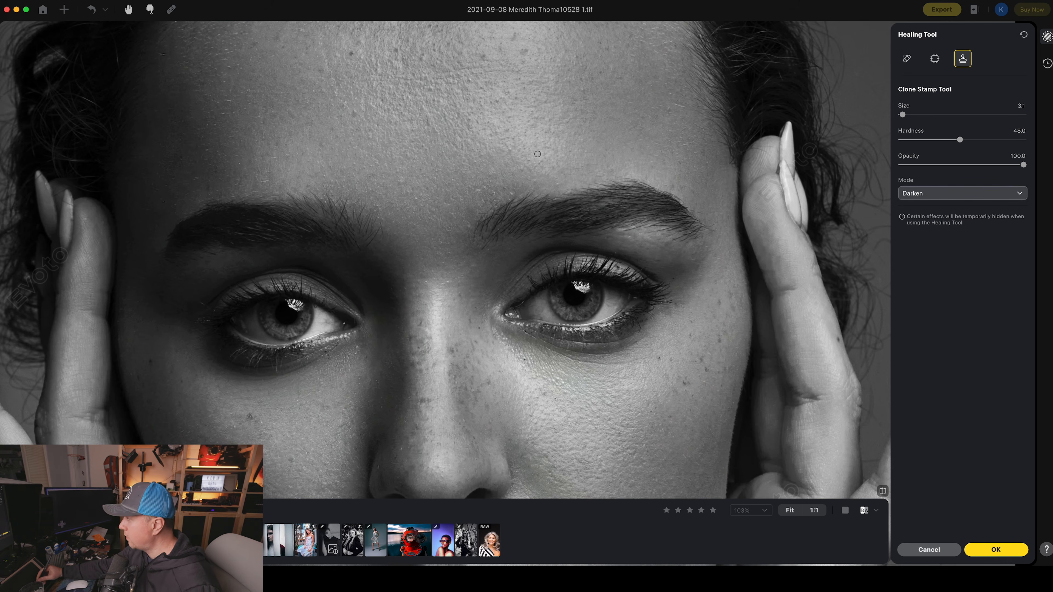
{"action": "key", "text": "["}
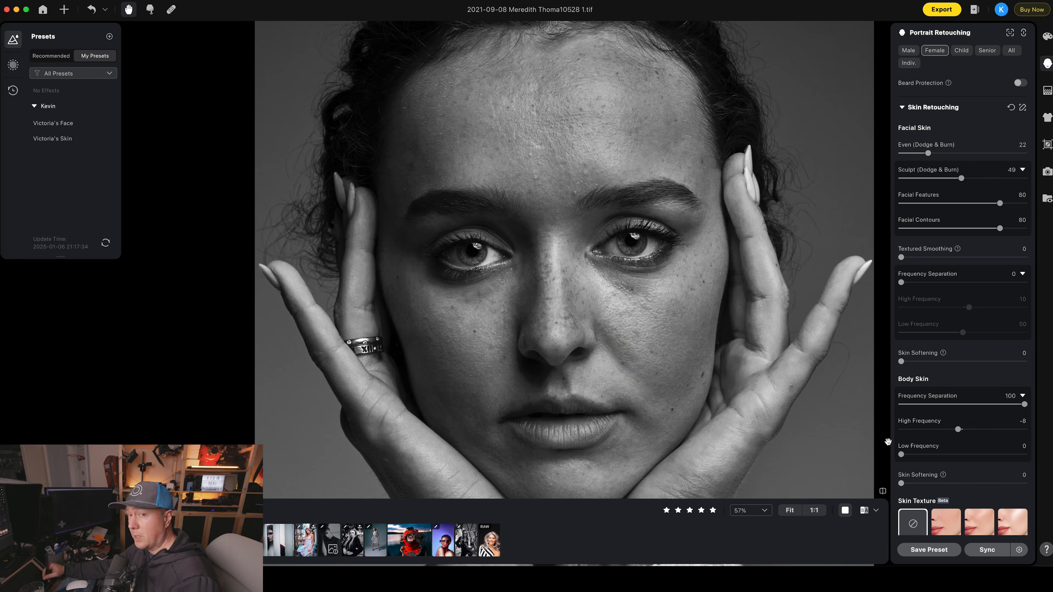
- Set the Brightness of both eyes to 48 on the black-and-white portrait and inspect them up close
{"action": "scroll", "coordinate": [906, 333], "scroll_direction": "down", "scroll_amount": 10}
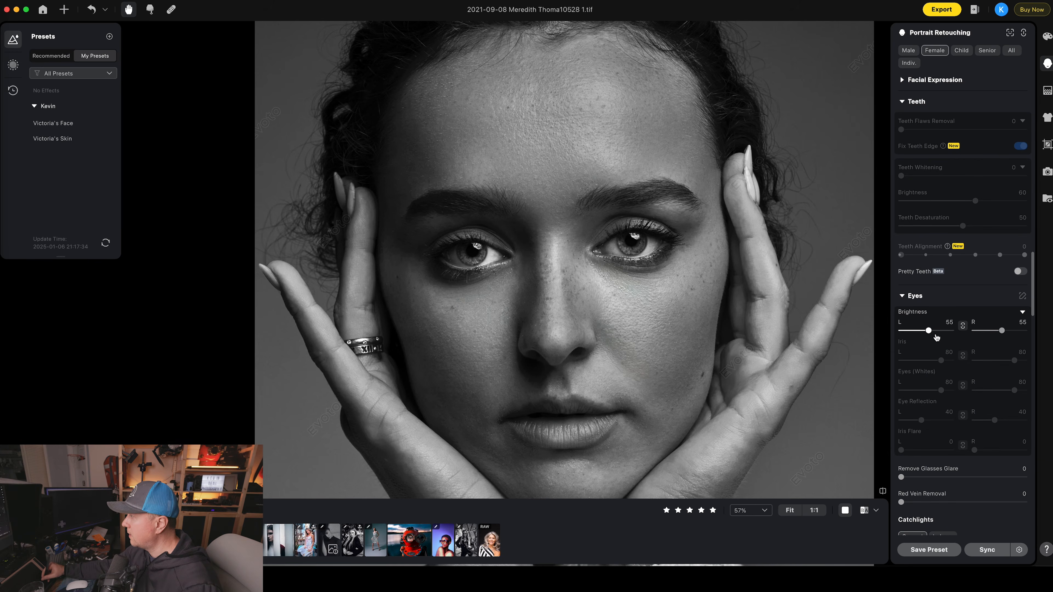
{"action": "left_click_drag", "start_coordinate": [925, 338], "coordinate": [927, 338]}
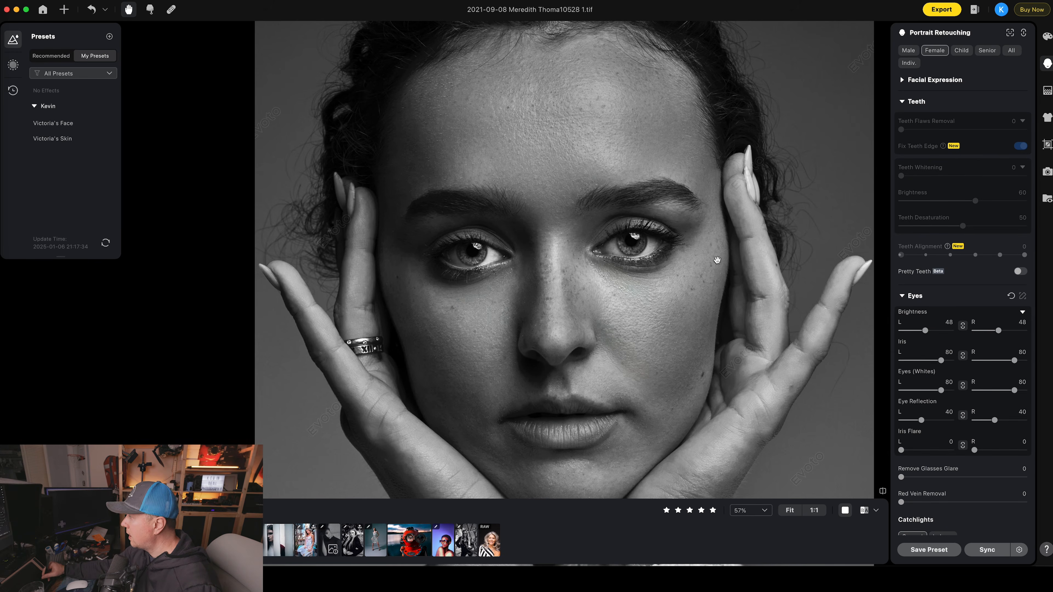
{"action": "scroll", "coordinate": [717, 260], "scroll_direction": "up", "scroll_amount": 6}
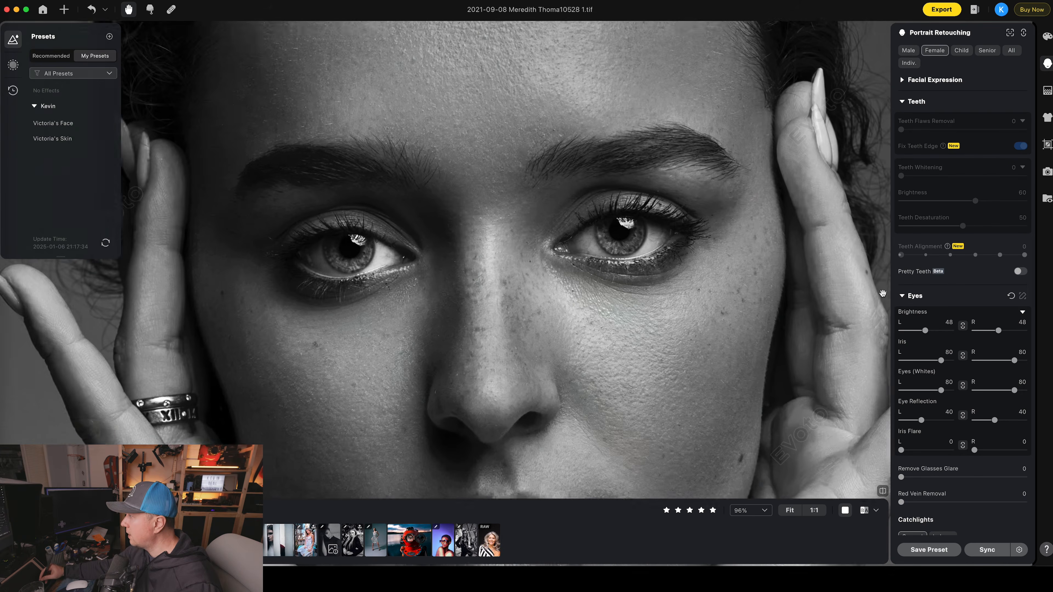
{"action": "scroll", "coordinate": [926, 235], "scroll_direction": "up", "scroll_amount": 2}
{"action": "scroll", "coordinate": [746, 269], "scroll_direction": "up", "scroll_amount": 1}
{"action": "scroll", "coordinate": [1012, 266], "scroll_direction": "up", "scroll_amount": 1}
{"action": "scroll", "coordinate": [661, 264], "scroll_direction": "up", "scroll_amount": 2}
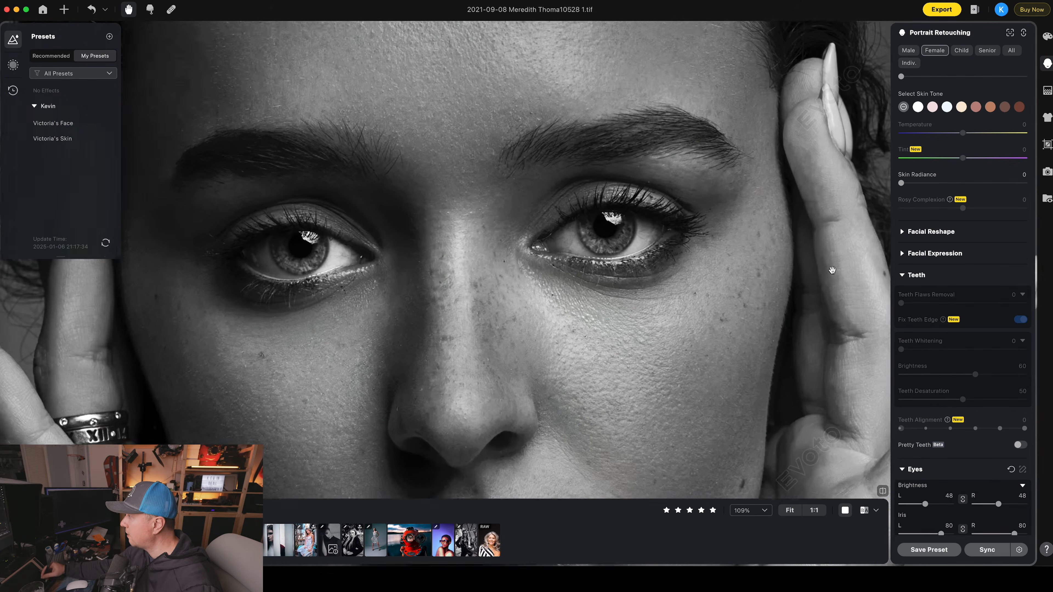
{"action": "scroll", "coordinate": [680, 249], "scroll_direction": "up", "scroll_amount": 1}
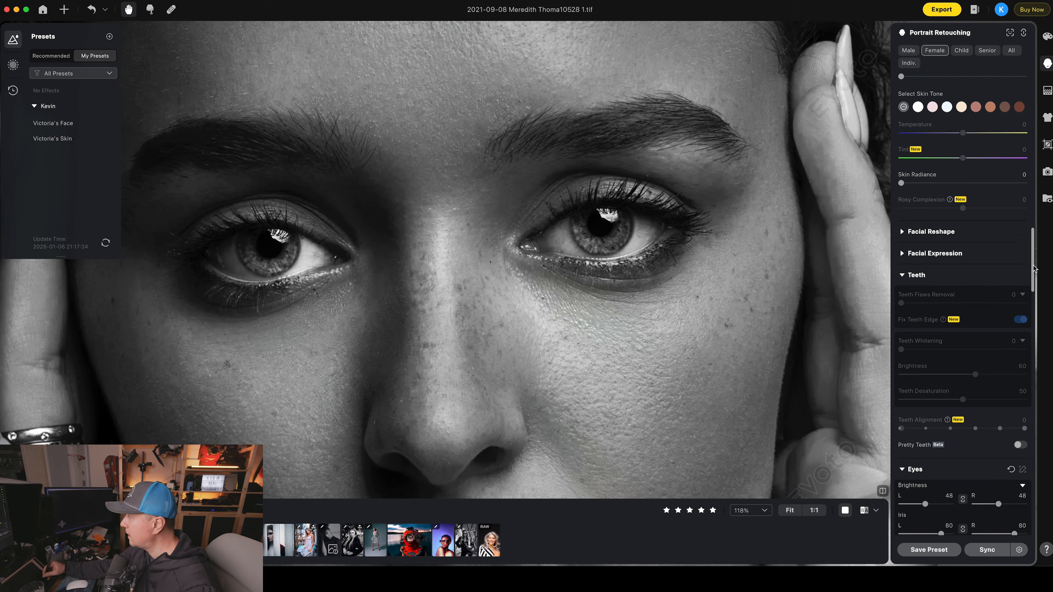
- Set Red Vein Removal to 66 for the eyes of the black-and-white portrait
{"action": "scroll", "coordinate": [1033, 299], "scroll_direction": "down", "scroll_amount": 7}
{"action": "scroll", "coordinate": [954, 327], "scroll_direction": "down", "scroll_amount": 4}
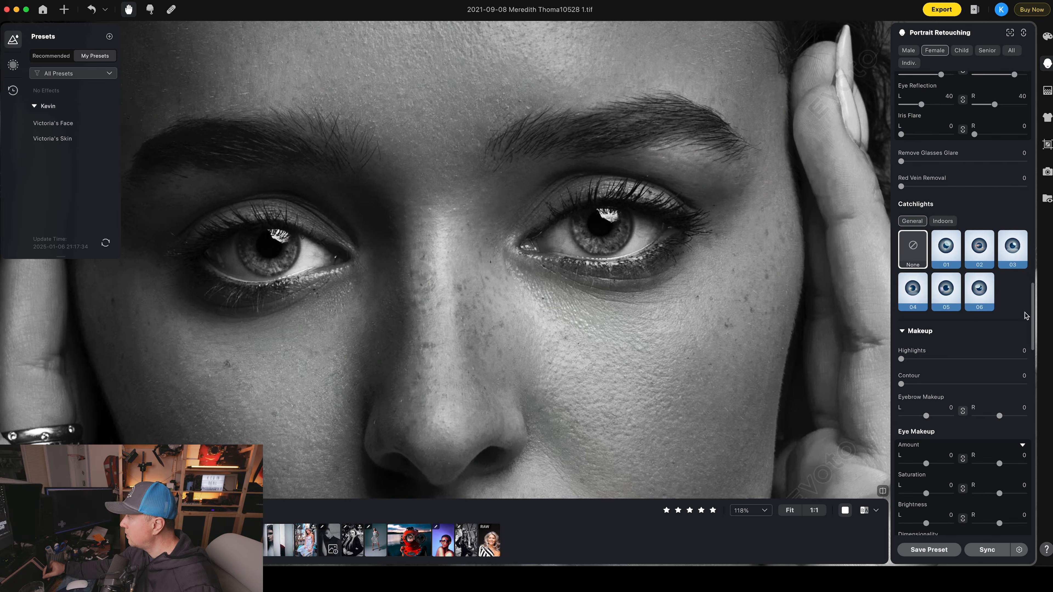
{"action": "scroll", "coordinate": [916, 278], "scroll_direction": "up", "scroll_amount": 2}
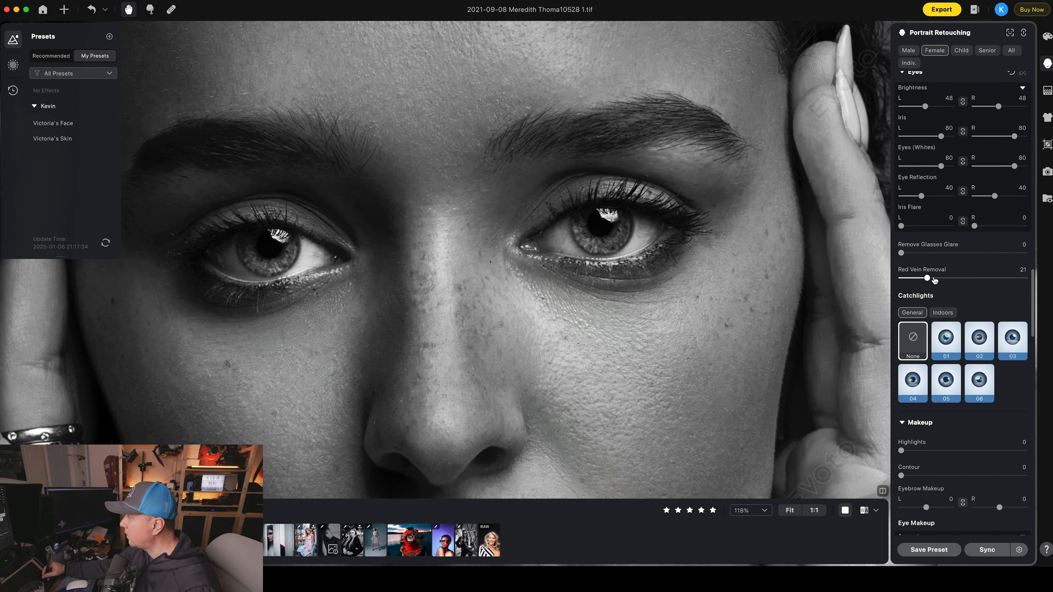
{"action": "left_click_drag", "start_coordinate": [934, 280], "coordinate": [984, 279]}
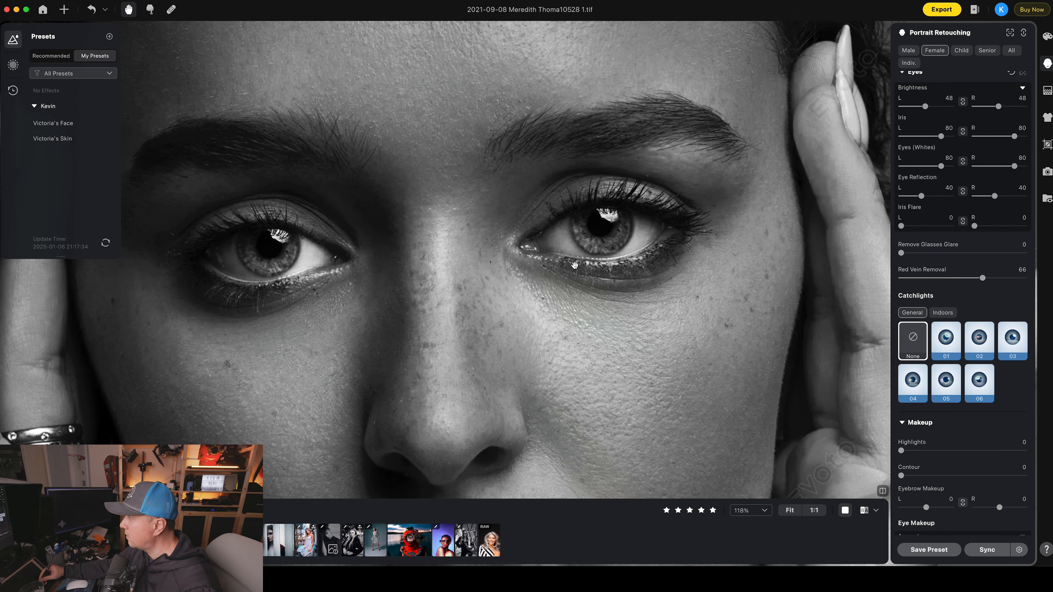
- Try the Hair Part Line adjustment at about 43 on the curly-haired portrait
{"action": "scroll", "coordinate": [627, 276], "scroll_direction": "down", "scroll_amount": 10}
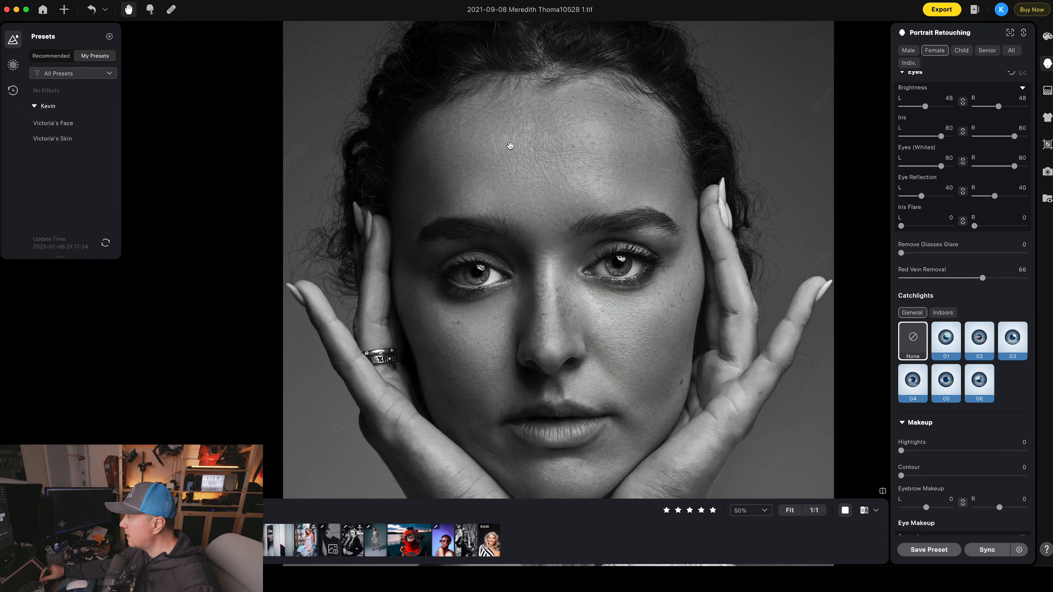
{"action": "scroll", "coordinate": [578, 153], "scroll_direction": "down", "scroll_amount": 3}
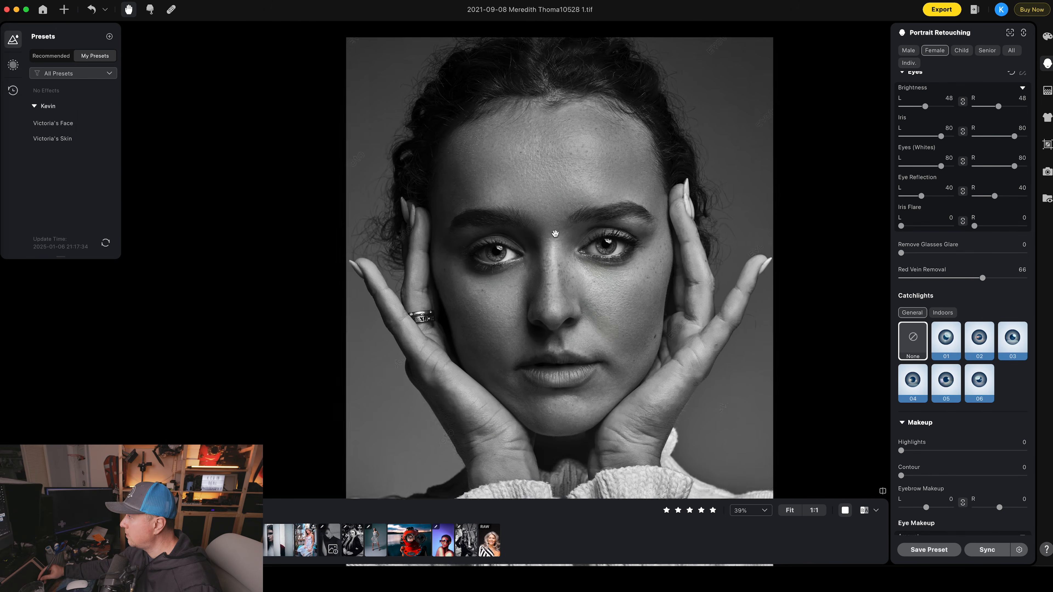
{"action": "scroll", "coordinate": [622, 348], "scroll_direction": "down", "scroll_amount": 1}
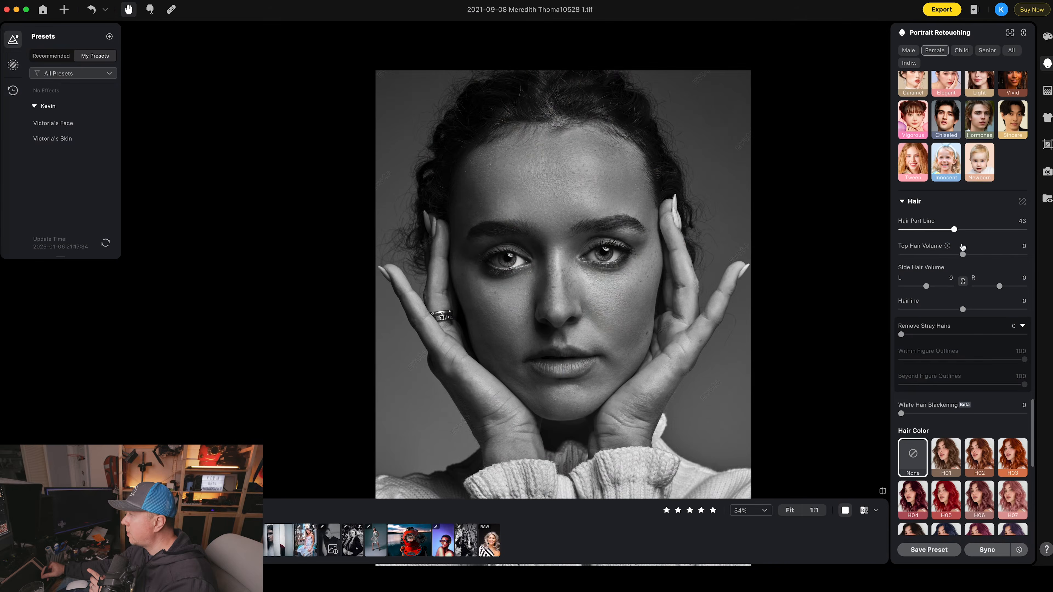
{"action": "left_click_drag", "start_coordinate": [962, 248], "coordinate": [971, 247]}
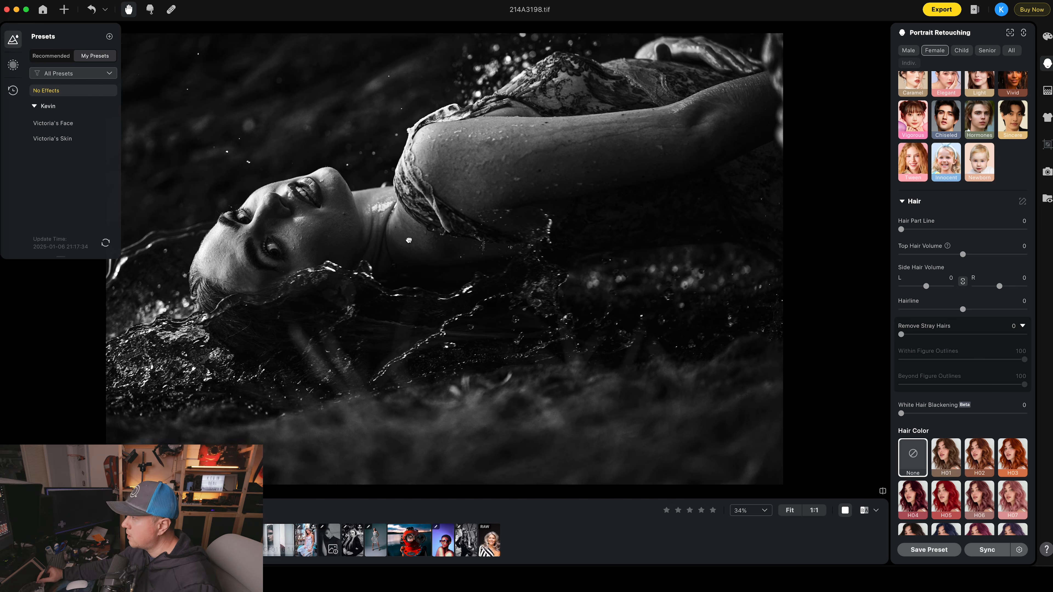
- Brighten both eyes of the reclining woman in 214A3198.tif by setting eye Brightness to 53
{"action": "left_click_drag", "start_coordinate": [405, 240], "coordinate": [519, 281]}
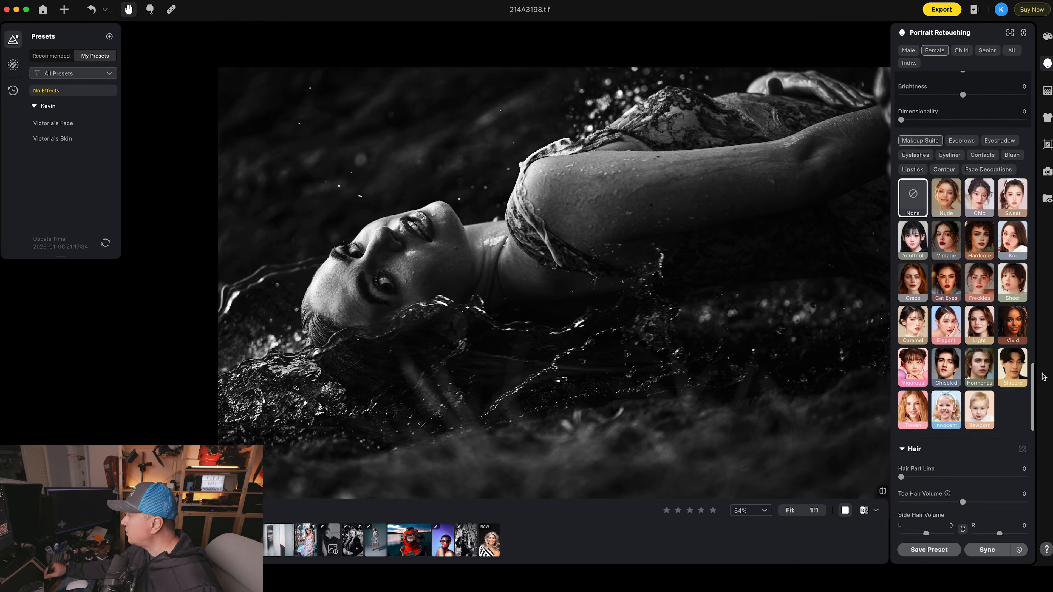
{"action": "scroll", "coordinate": [962, 290], "scroll_direction": "up", "scroll_amount": 5}
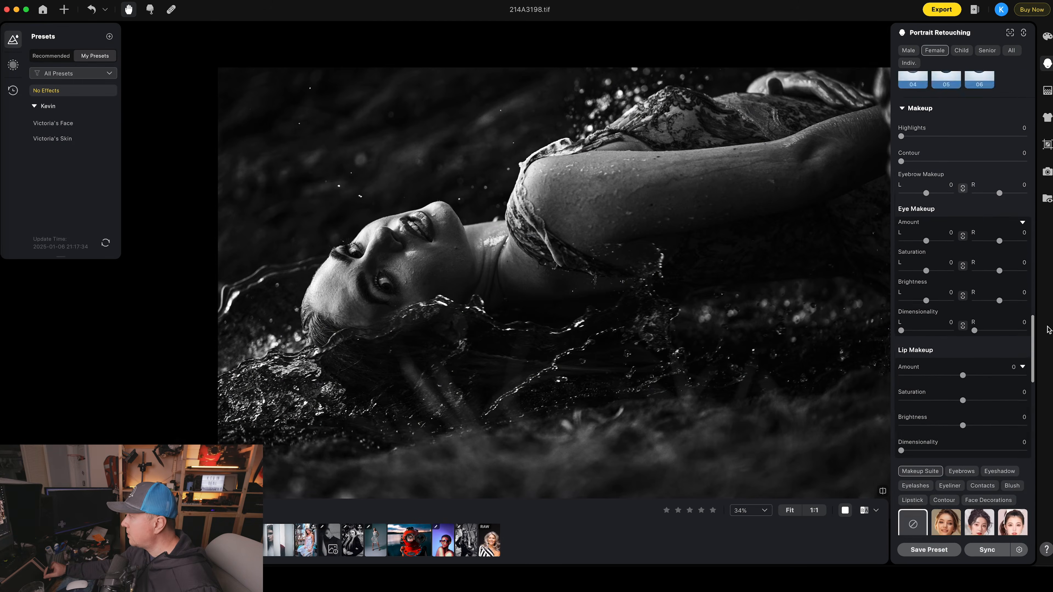
{"action": "scroll", "coordinate": [962, 290], "scroll_direction": "down", "scroll_amount": 3}
{"action": "scroll", "coordinate": [962, 290], "scroll_direction": "up", "scroll_amount": 2}
{"action": "scroll", "coordinate": [962, 291], "scroll_direction": "down", "scroll_amount": 2}
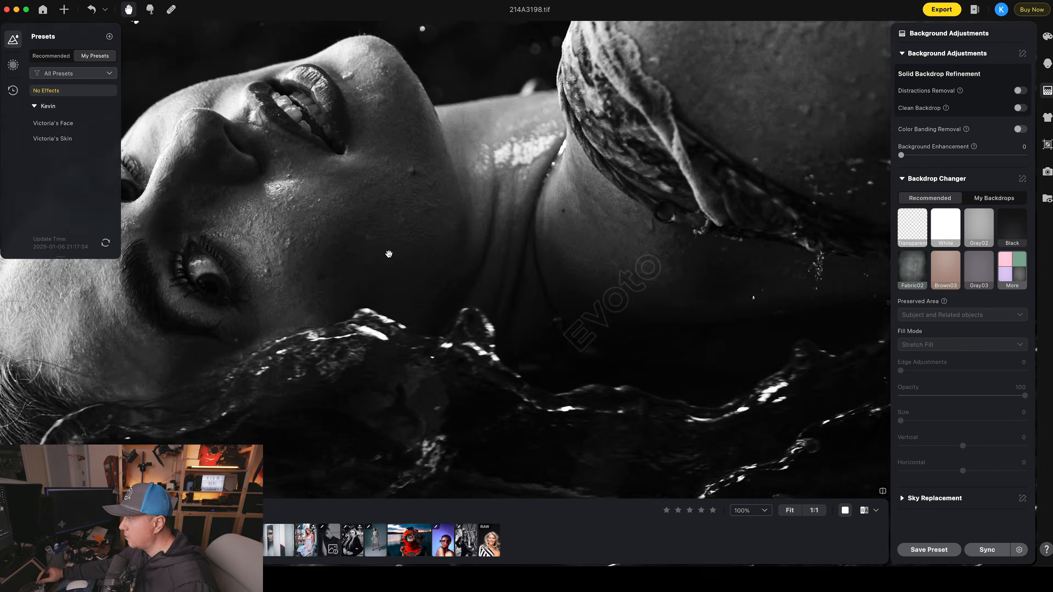
{"action": "left_click_drag", "start_coordinate": [389, 254], "coordinate": [613, 274]}
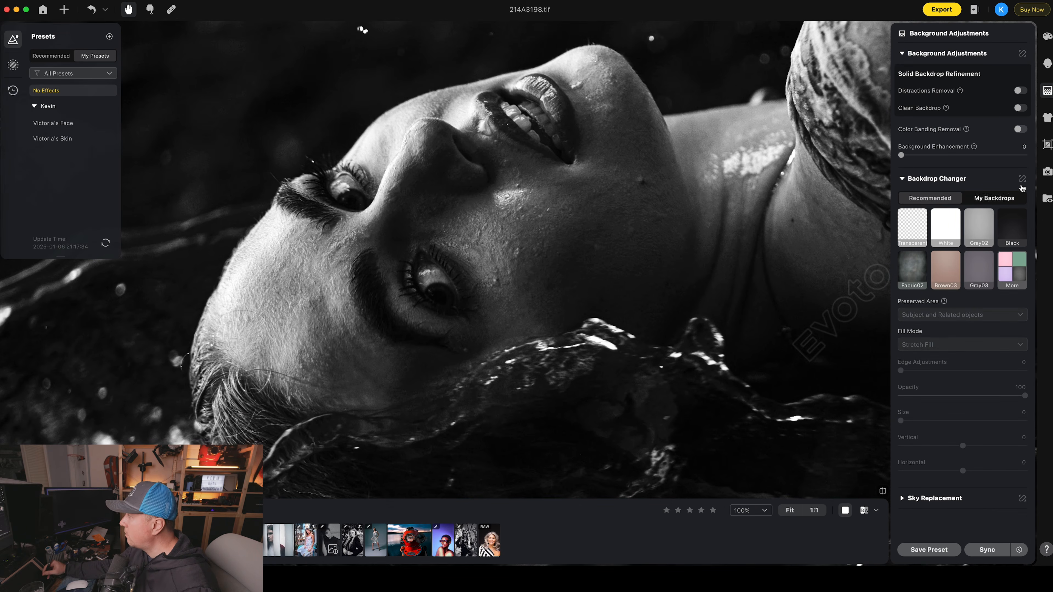
{"action": "left_click", "coordinate": [1049, 64]}
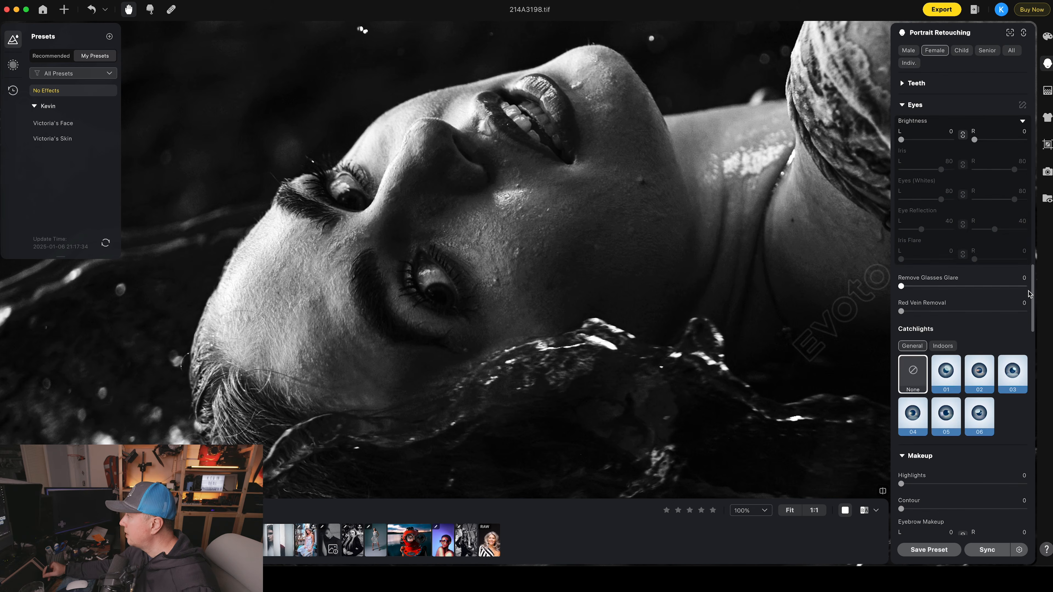
{"action": "scroll", "coordinate": [921, 269], "scroll_direction": "up", "scroll_amount": 5}
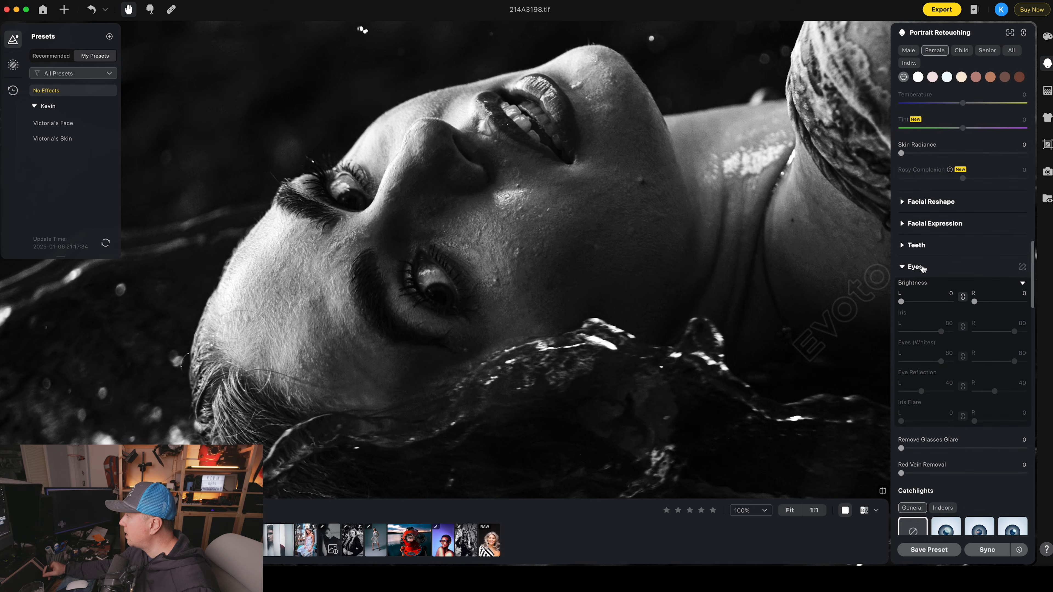
{"action": "left_click_drag", "start_coordinate": [902, 302], "coordinate": [941, 306]}
- Set Red Vein Removal to 46 on the reclining water portrait and check the eyes up close
{"action": "scroll", "coordinate": [912, 306], "scroll_direction": "down", "scroll_amount": 8}
{"action": "left_click_drag", "start_coordinate": [956, 310], "coordinate": [961, 310]}
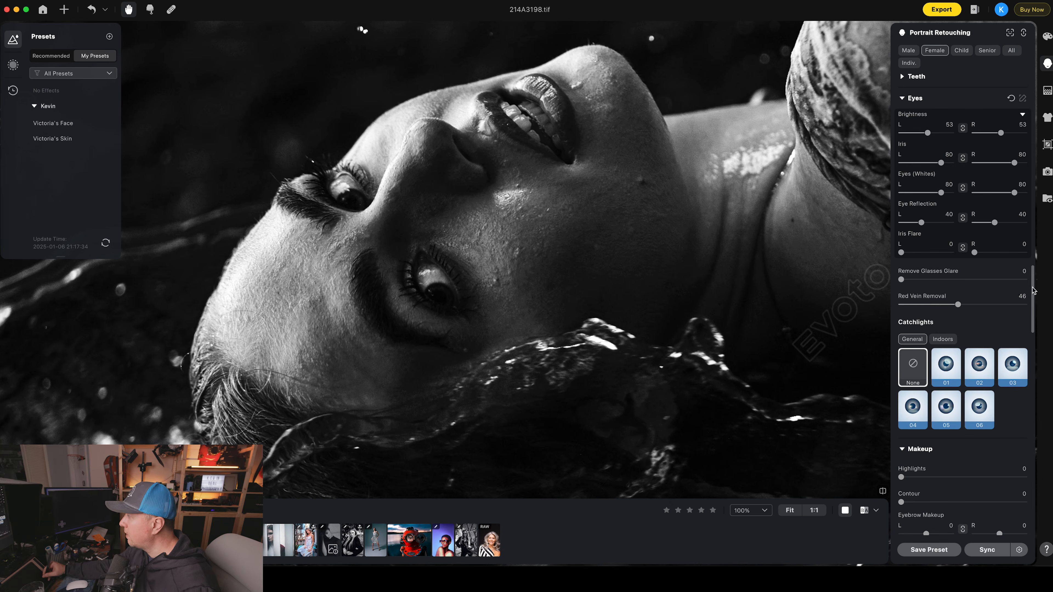
{"action": "scroll", "coordinate": [1029, 299], "scroll_direction": "down", "scroll_amount": 5}
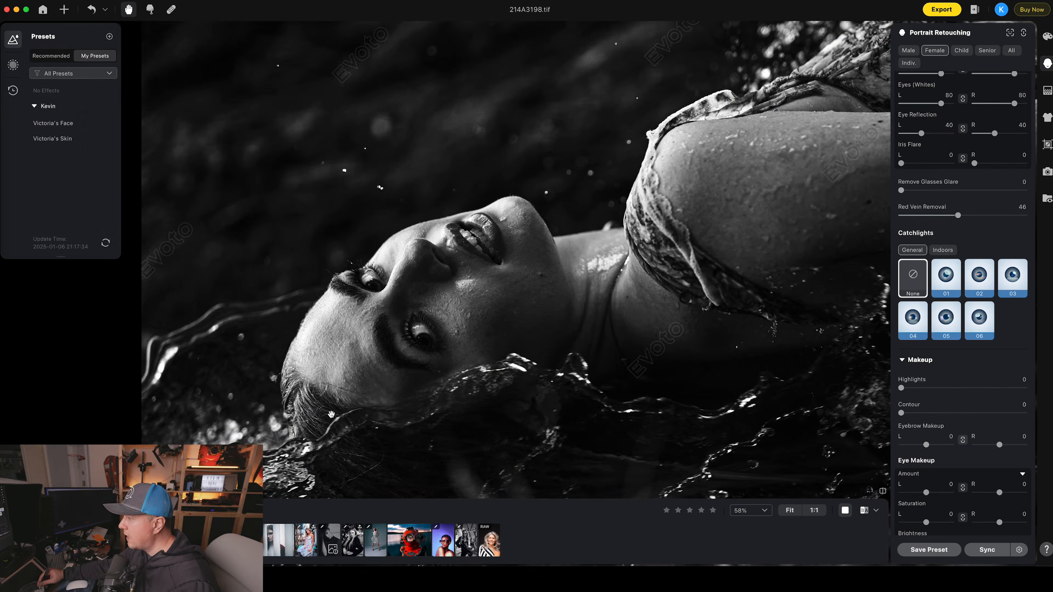
{"action": "scroll", "coordinate": [441, 342], "scroll_direction": "up", "scroll_amount": 5}
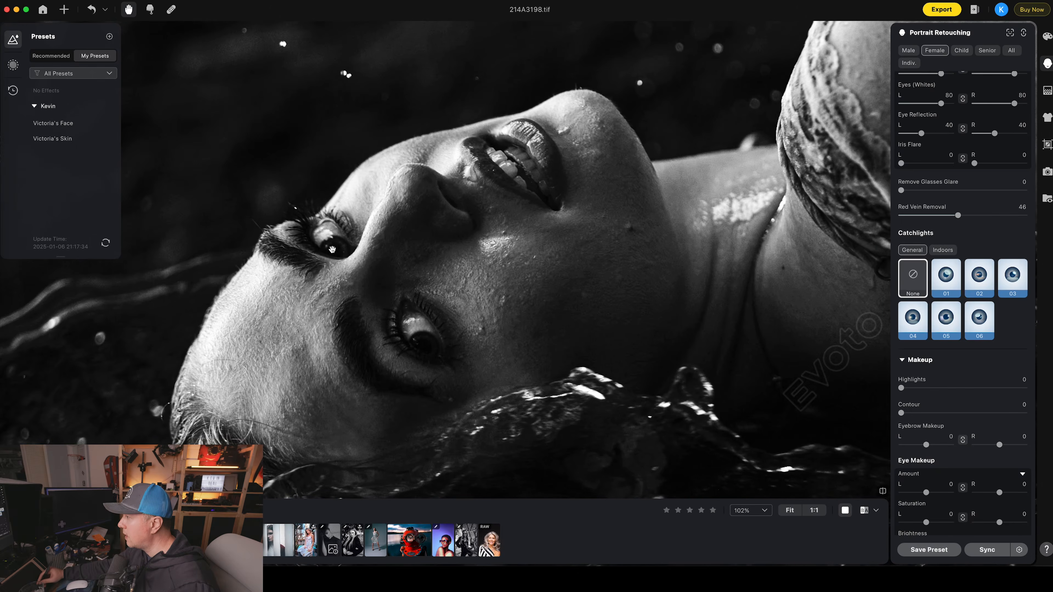
- Compare catchlight styles on the reclining woman's eyes and apply style 04 with Amount 100 and Horizontal 35
{"action": "left_click", "coordinate": [981, 279]}
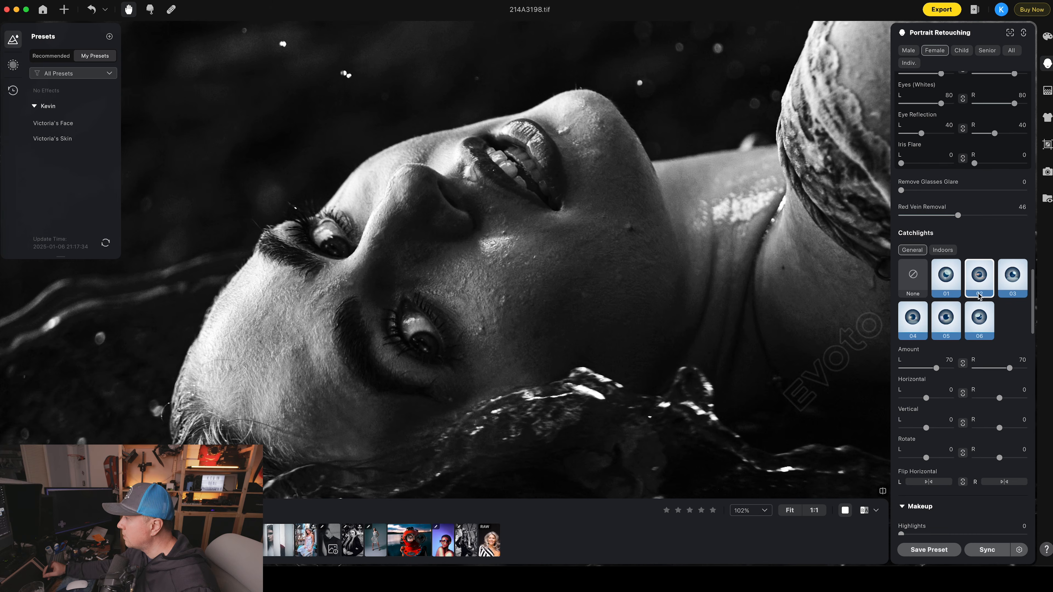
{"action": "left_click", "coordinate": [917, 324]}
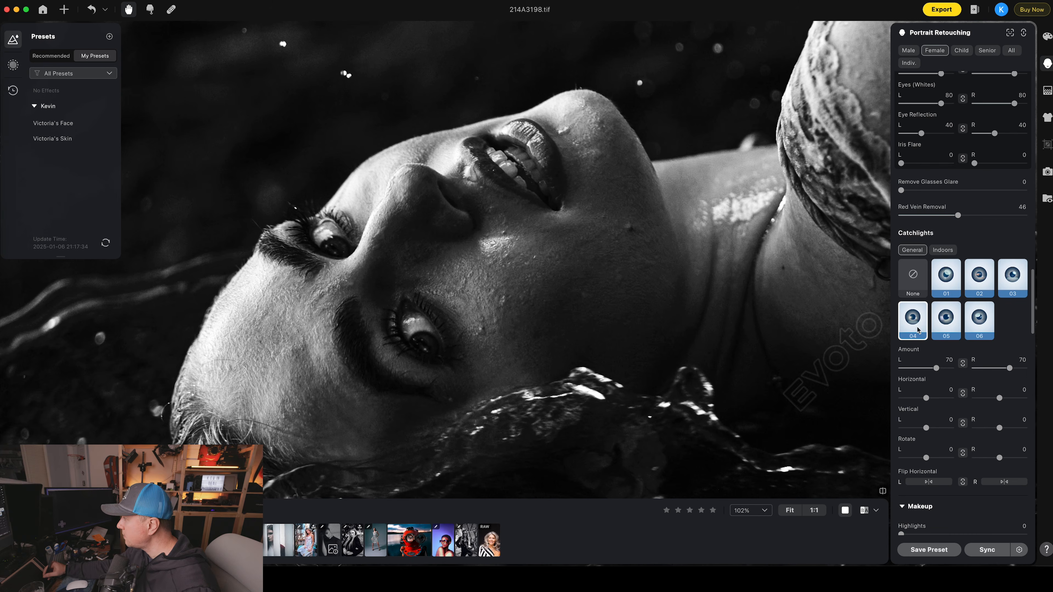
{"action": "left_click", "coordinate": [945, 289]}
{"action": "left_click", "coordinate": [915, 325]}
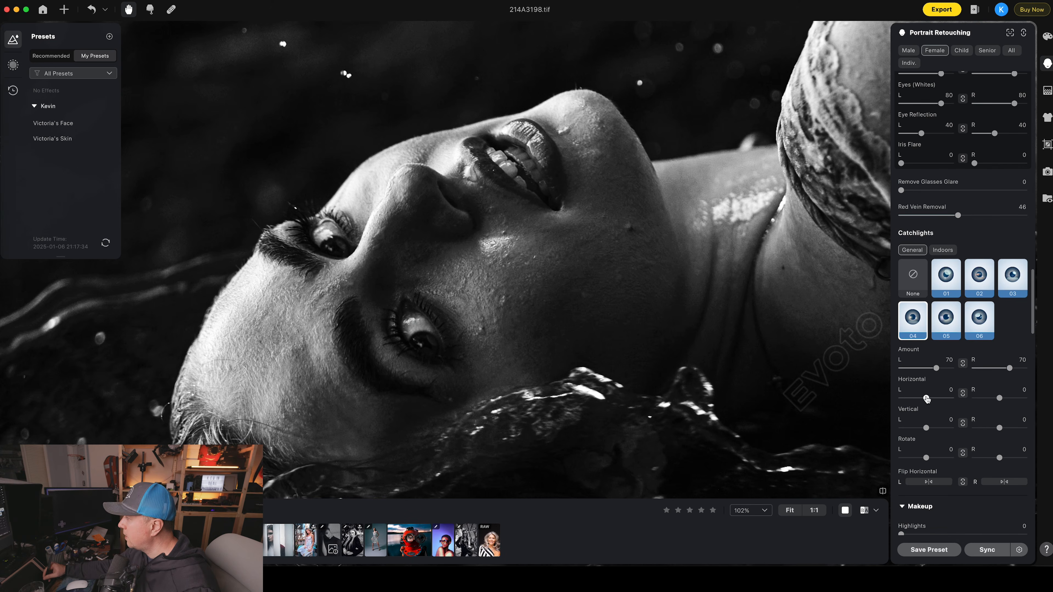
{"action": "left_click_drag", "start_coordinate": [926, 398], "coordinate": [957, 375]}
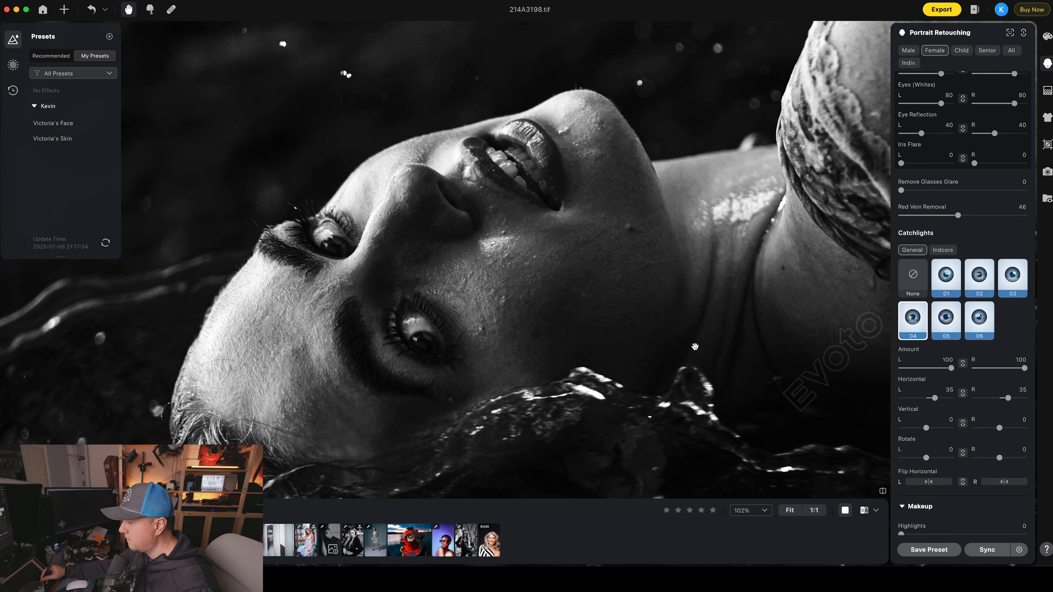
{"action": "left_click", "coordinate": [698, 345]}
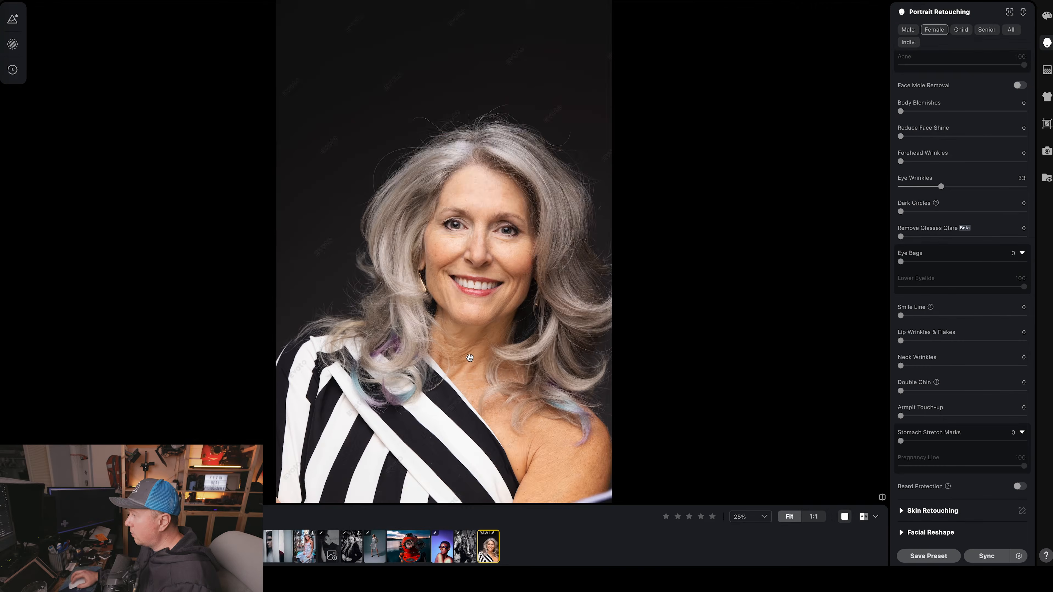
- Smooth the neck of the silver-haired woman in the striped top by setting Neck Wrinkles to 83
{"action": "left_click", "coordinate": [481, 355]}
{"action": "scroll", "coordinate": [905, 350], "scroll_direction": "down", "scroll_amount": 1}
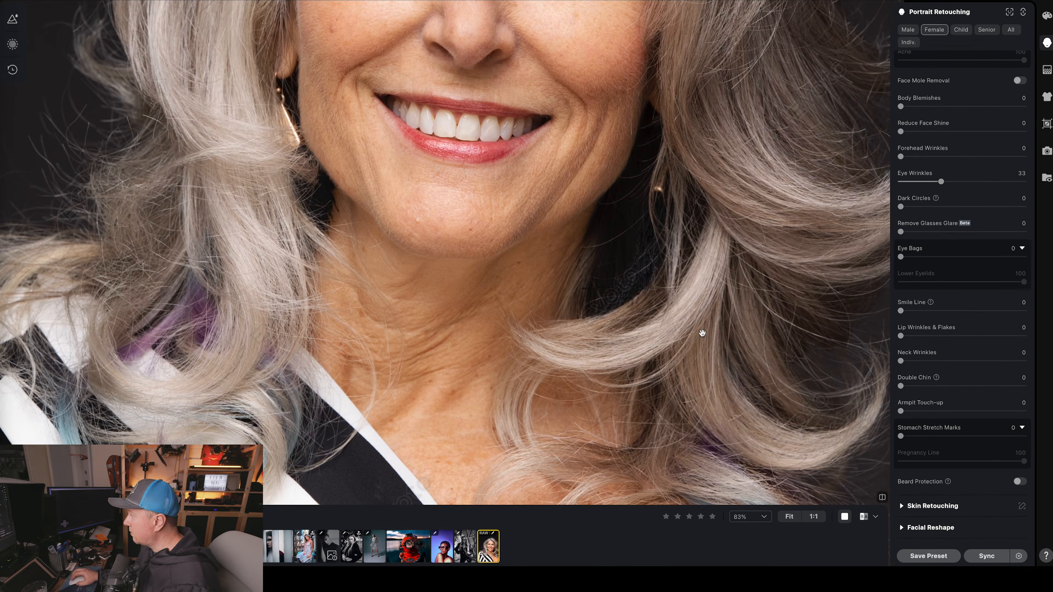
{"action": "left_click_drag", "start_coordinate": [900, 360], "coordinate": [948, 361]}
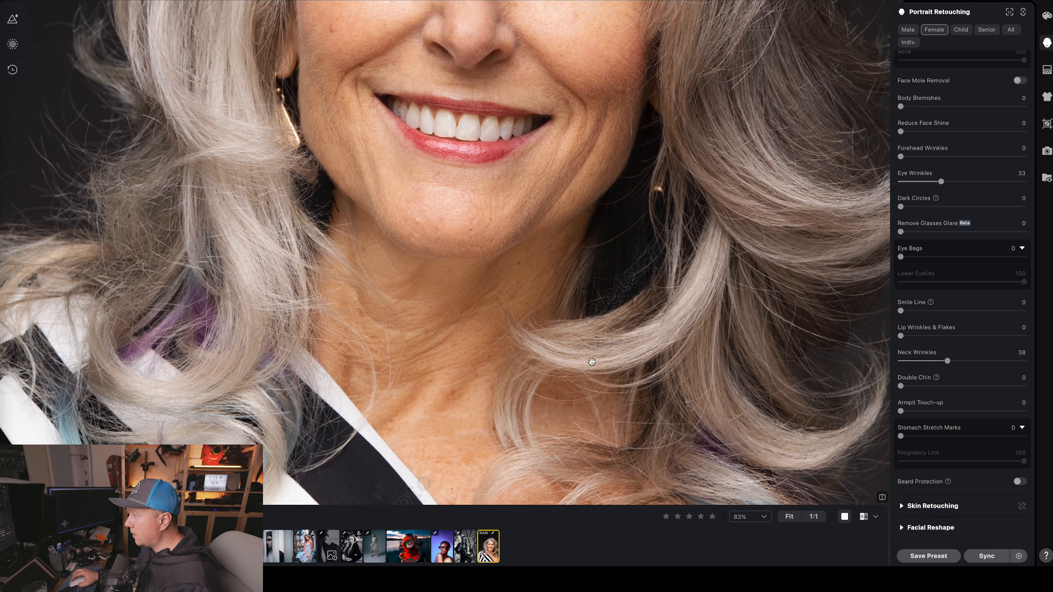
{"action": "left_click", "coordinate": [536, 341]}
{"action": "scroll", "coordinate": [954, 357], "scroll_direction": "down", "scroll_amount": 2}
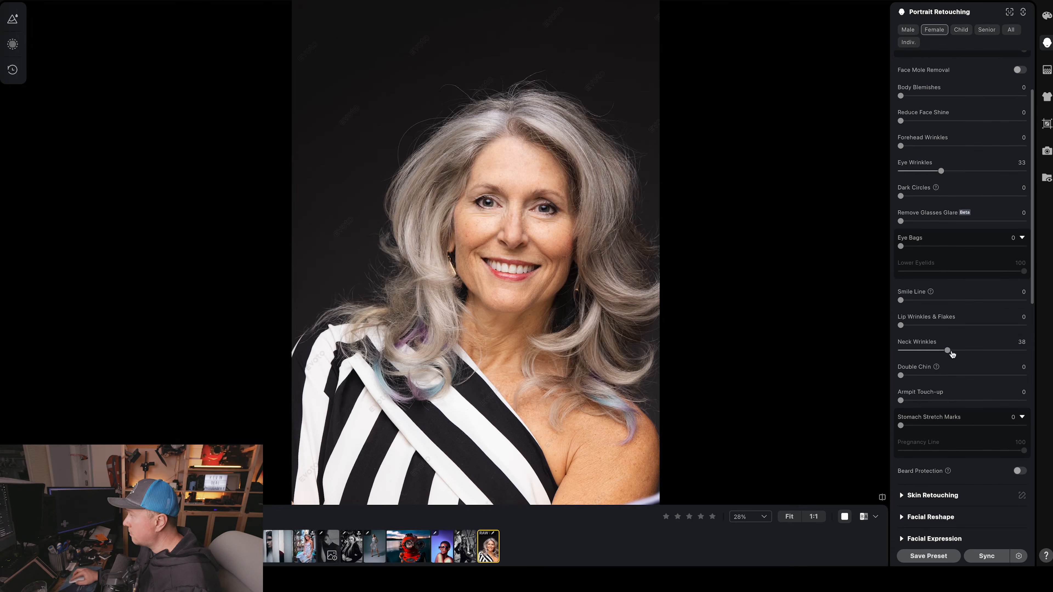
{"action": "left_click_drag", "start_coordinate": [948, 351], "coordinate": [1034, 353]}
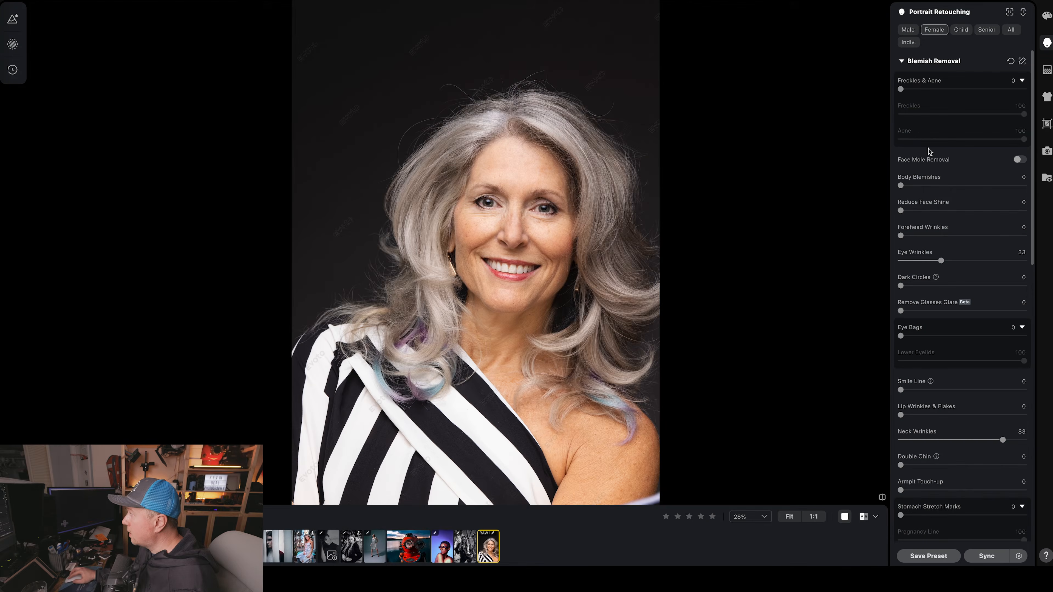
- Clean up the silver-haired woman's face with Freckles & Acne at 51, Eye Wrinkles at 46 and Eye Bags at 35
{"action": "left_click_drag", "start_coordinate": [901, 89], "coordinate": [965, 89]}
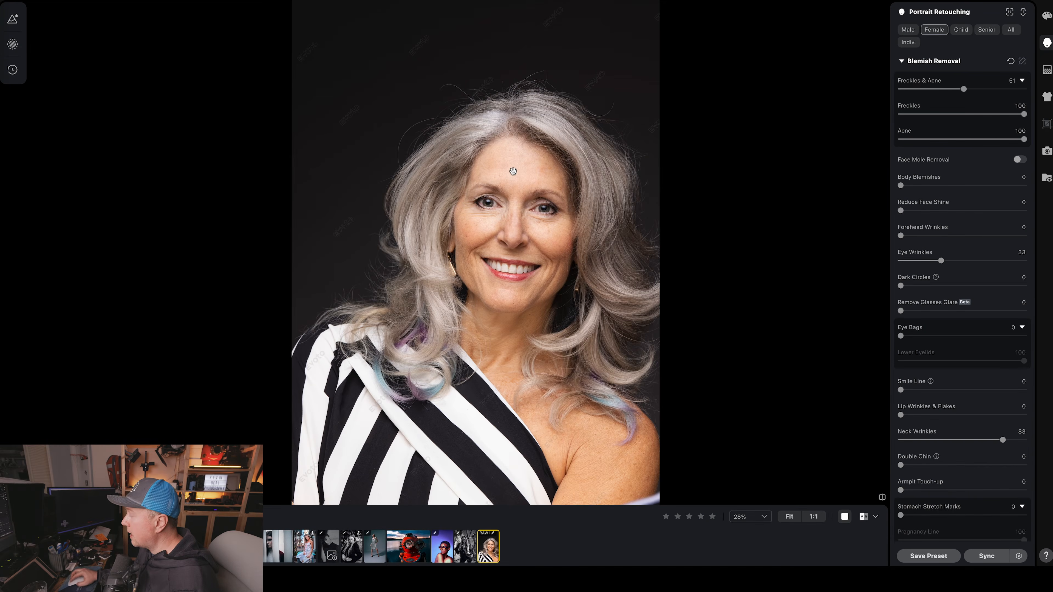
{"action": "scroll", "coordinate": [522, 211], "scroll_direction": "up", "scroll_amount": 5}
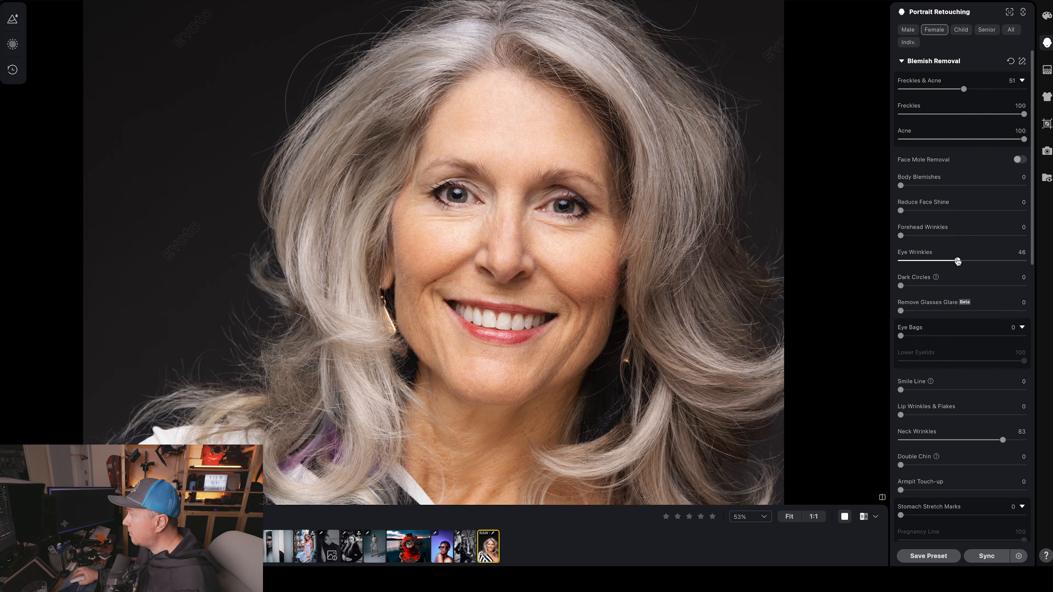
{"action": "left_click", "coordinate": [944, 336]}
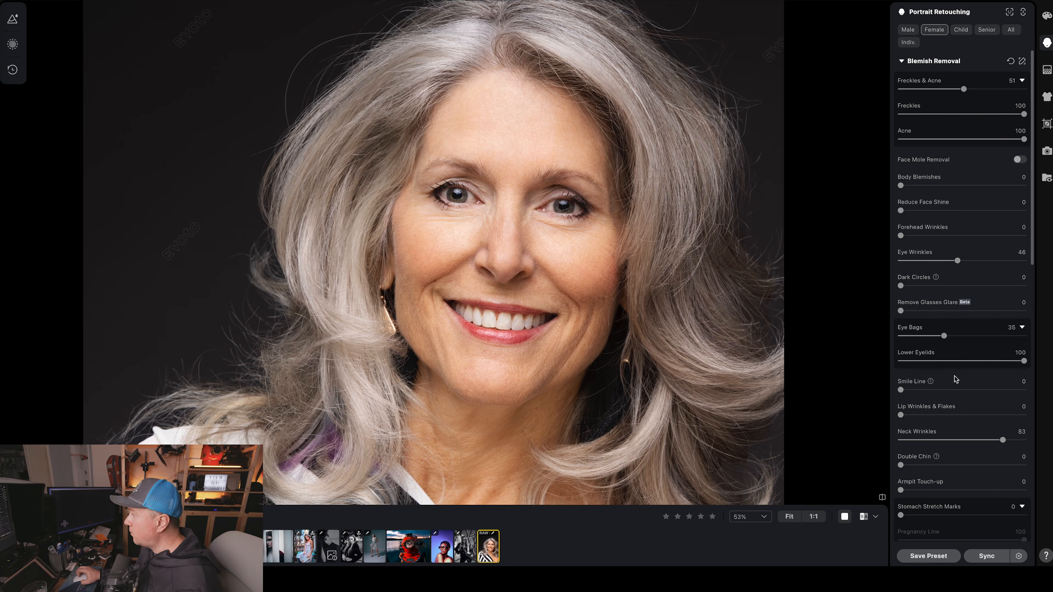
- Brighten both eyes of the silver-haired woman by setting eye Brightness to 33
{"action": "scroll", "coordinate": [956, 377], "scroll_direction": "down", "scroll_amount": 5}
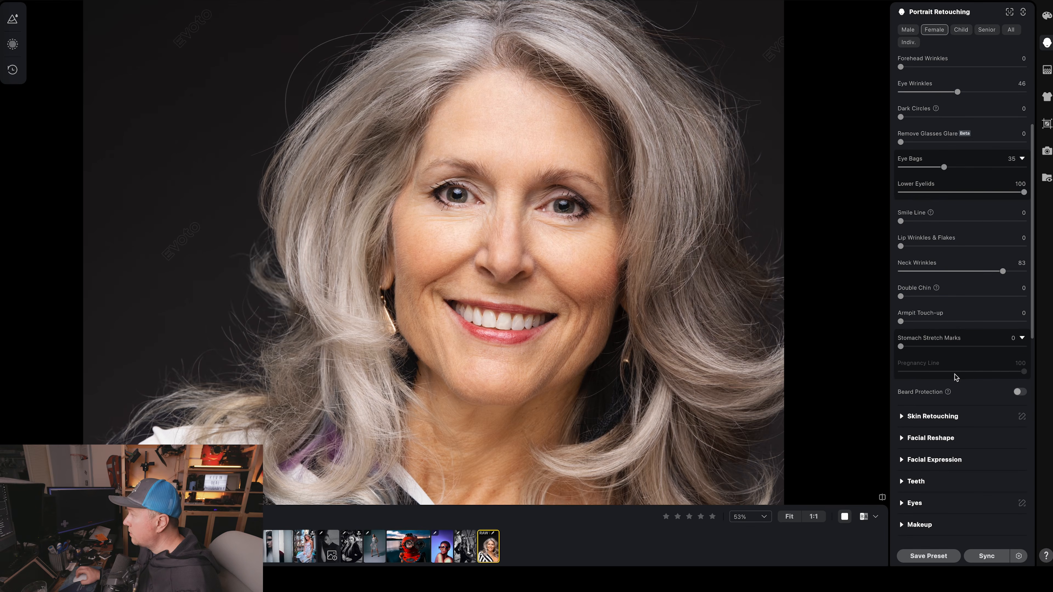
{"action": "scroll", "coordinate": [956, 377], "scroll_direction": "down", "scroll_amount": 2}
{"action": "scroll", "coordinate": [955, 377], "scroll_direction": "down", "scroll_amount": 1}
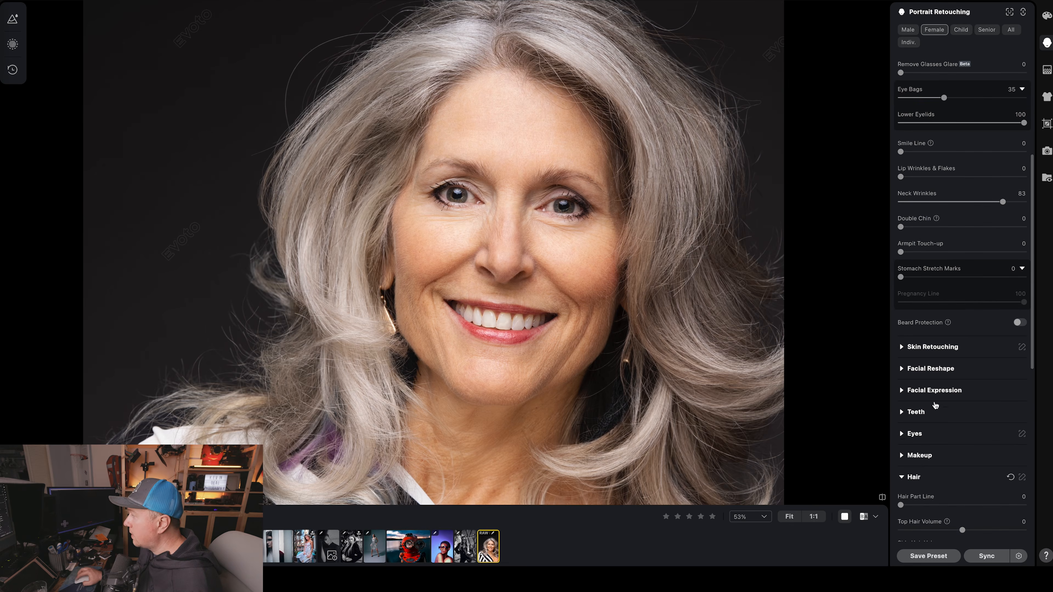
{"action": "left_click", "coordinate": [914, 433]}
{"action": "scroll", "coordinate": [969, 313], "scroll_direction": "down", "scroll_amount": 4}
{"action": "scroll", "coordinate": [968, 313], "scroll_direction": "down", "scroll_amount": 6}
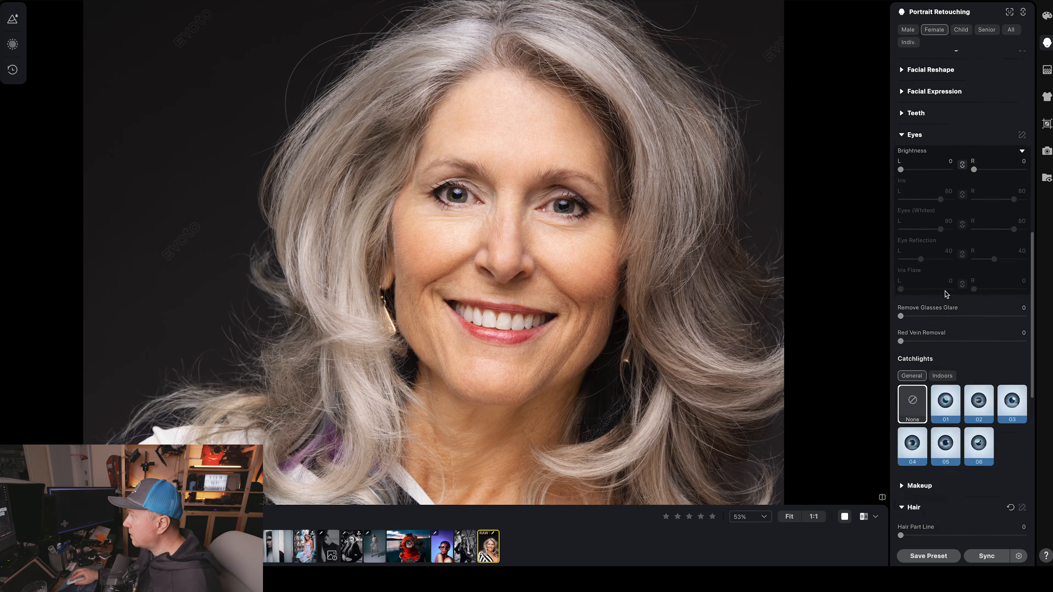
{"action": "scroll", "coordinate": [918, 177], "scroll_direction": "up", "scroll_amount": 4}
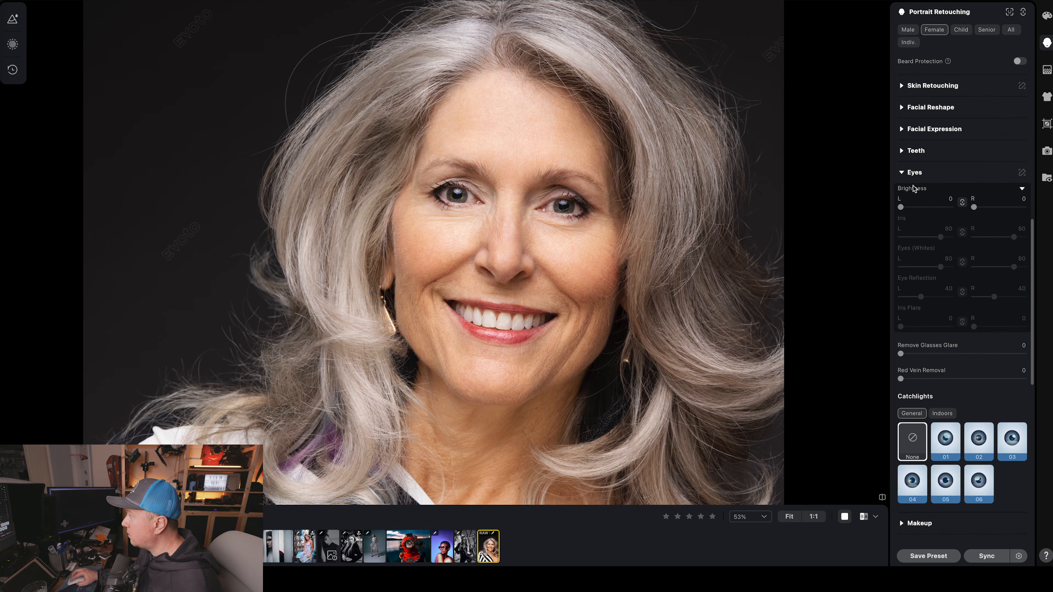
{"action": "left_click_drag", "start_coordinate": [901, 207], "coordinate": [917, 207]}
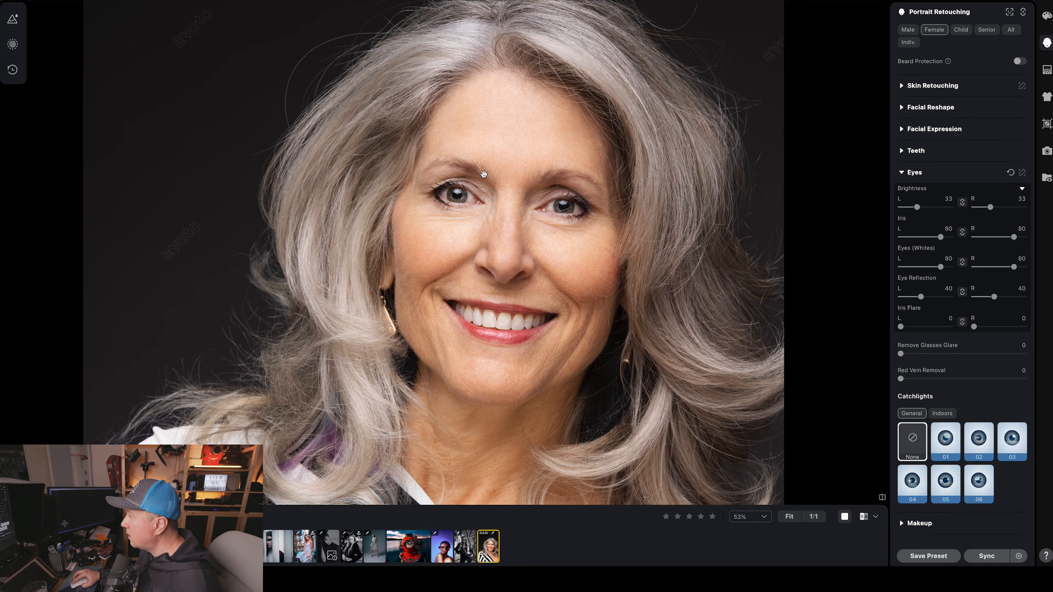
- Set Red Vein Removal to 71 for the silver-haired woman's eyes
{"action": "scroll", "coordinate": [517, 195], "scroll_direction": "up", "scroll_amount": 5}
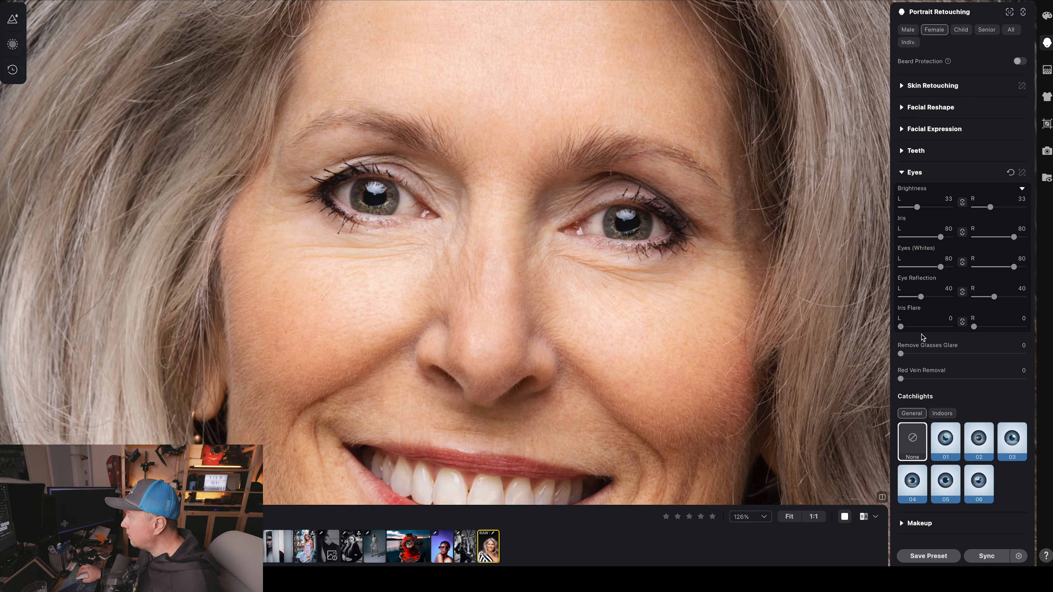
{"action": "left_click_drag", "start_coordinate": [966, 379], "coordinate": [988, 381]}
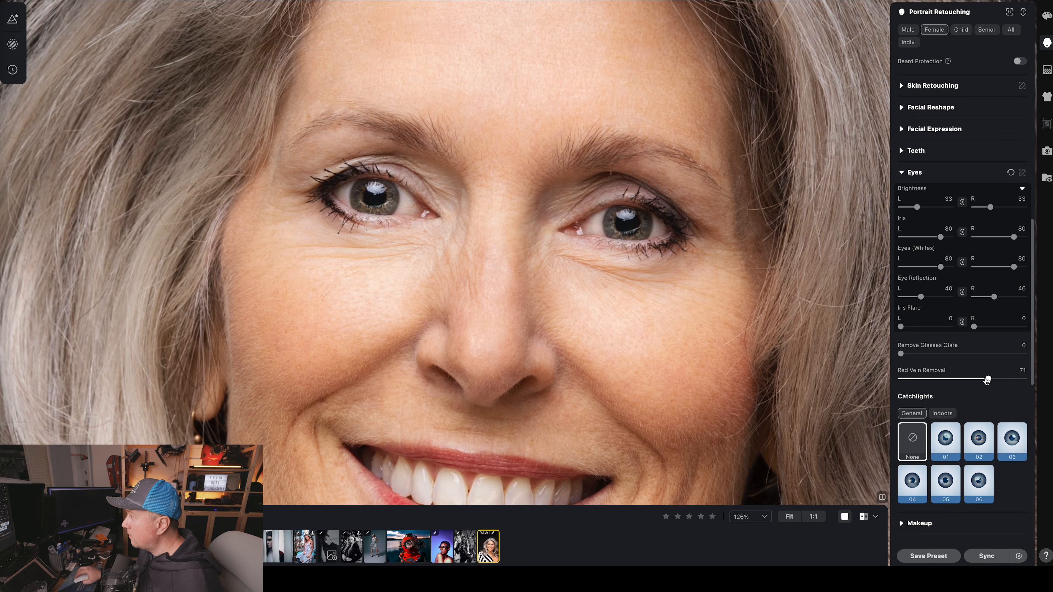
{"action": "scroll", "coordinate": [705, 262], "scroll_direction": "down", "scroll_amount": 5}
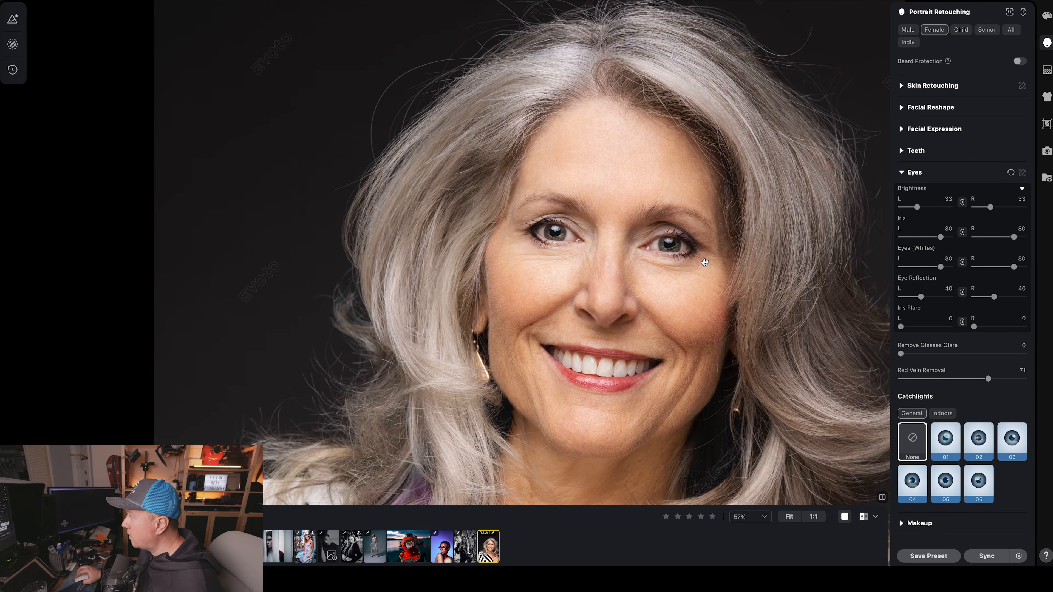
- Soften the silver-haired woman's smile lines by setting Smile Line to 42
{"action": "scroll", "coordinate": [985, 257], "scroll_direction": "up", "scroll_amount": 10}
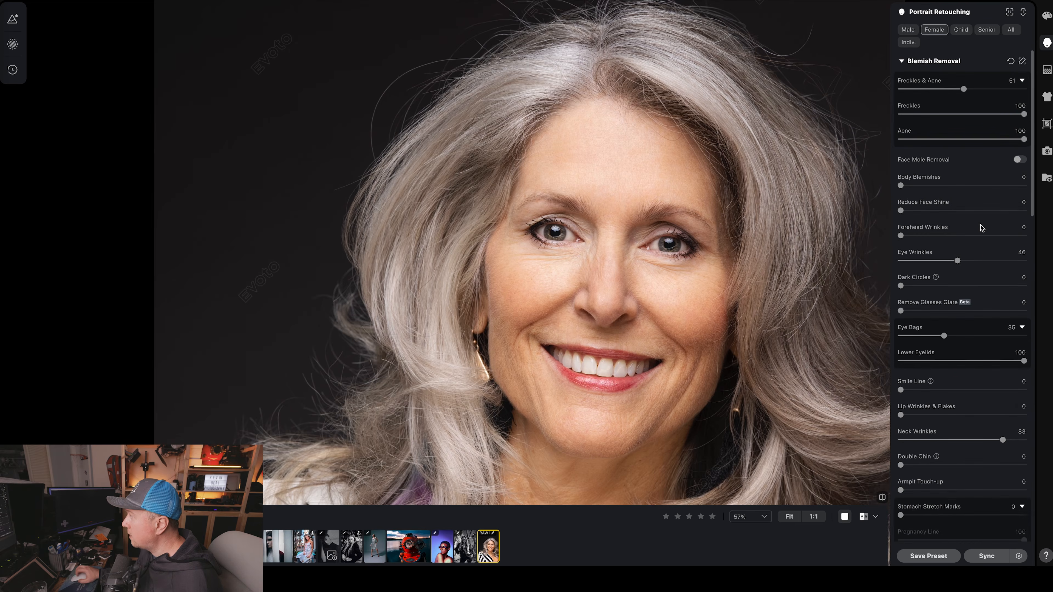
{"action": "scroll", "coordinate": [981, 228], "scroll_direction": "down", "scroll_amount": 5}
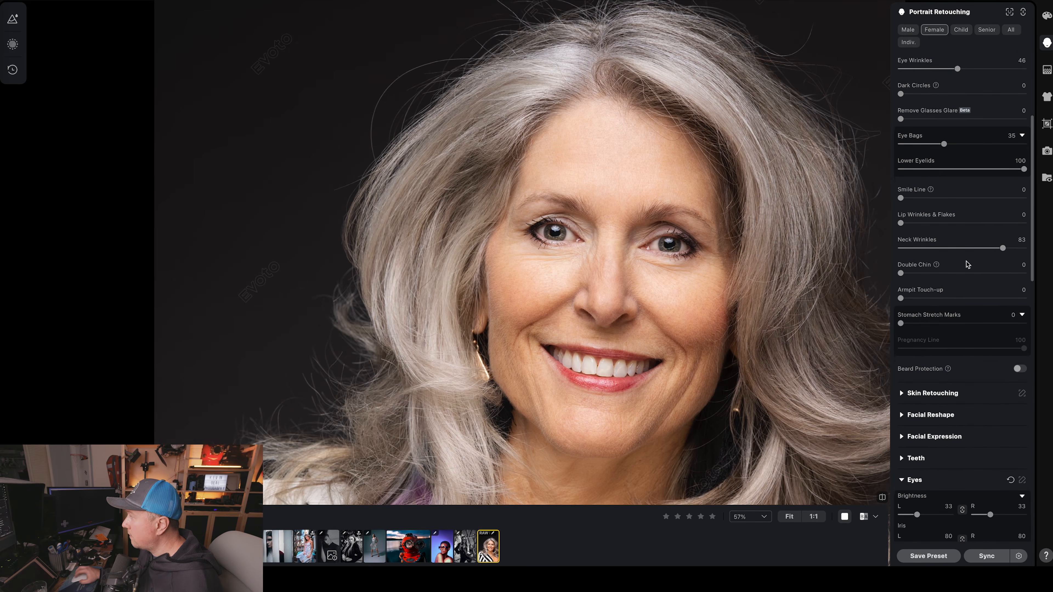
{"action": "left_click", "coordinate": [954, 201]}
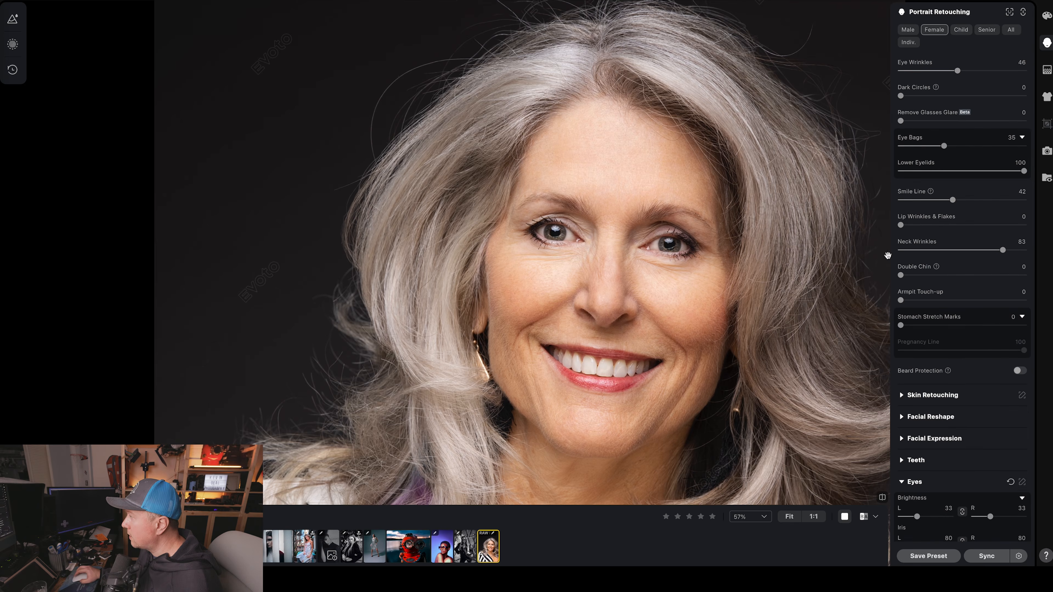
- Clean up the flyaways around the silver hair by trying Remove Stray Hairs at 100 and 75, settling on 93
{"action": "scroll", "coordinate": [939, 269], "scroll_direction": "down", "scroll_amount": 1}
{"action": "scroll", "coordinate": [939, 269], "scroll_direction": "down", "scroll_amount": 12}
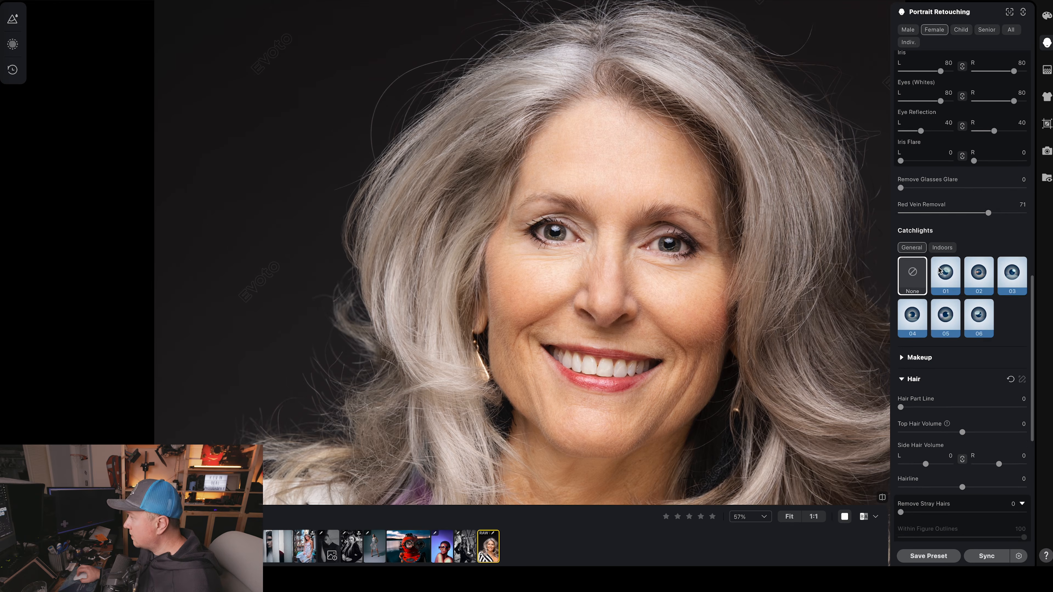
{"action": "scroll", "coordinate": [940, 270], "scroll_direction": "down", "scroll_amount": 1}
{"action": "scroll", "coordinate": [687, 244], "scroll_direction": "down", "scroll_amount": 1}
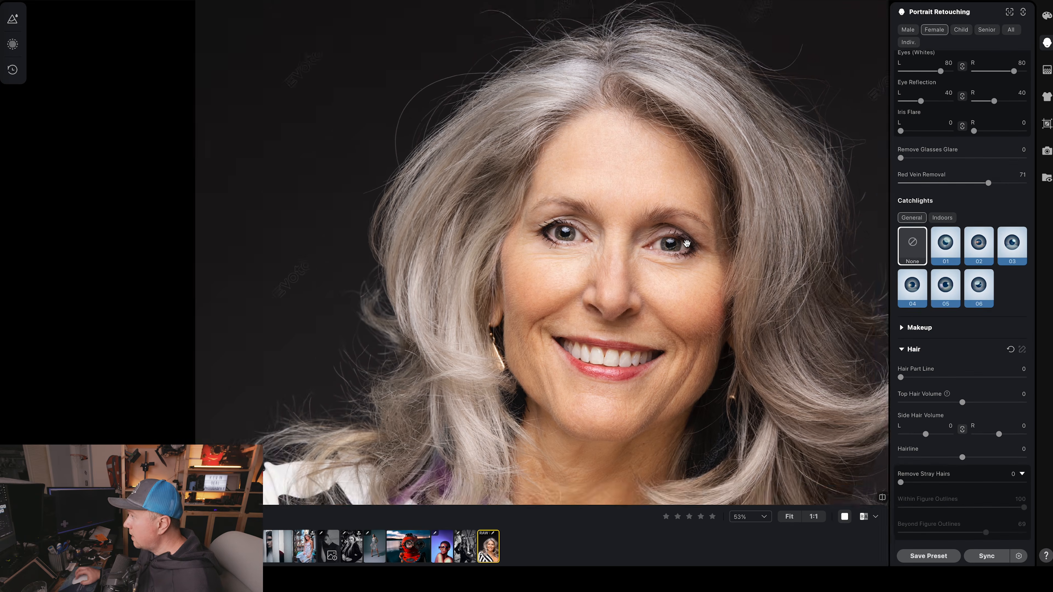
{"action": "scroll", "coordinate": [687, 244], "scroll_direction": "down", "scroll_amount": 3}
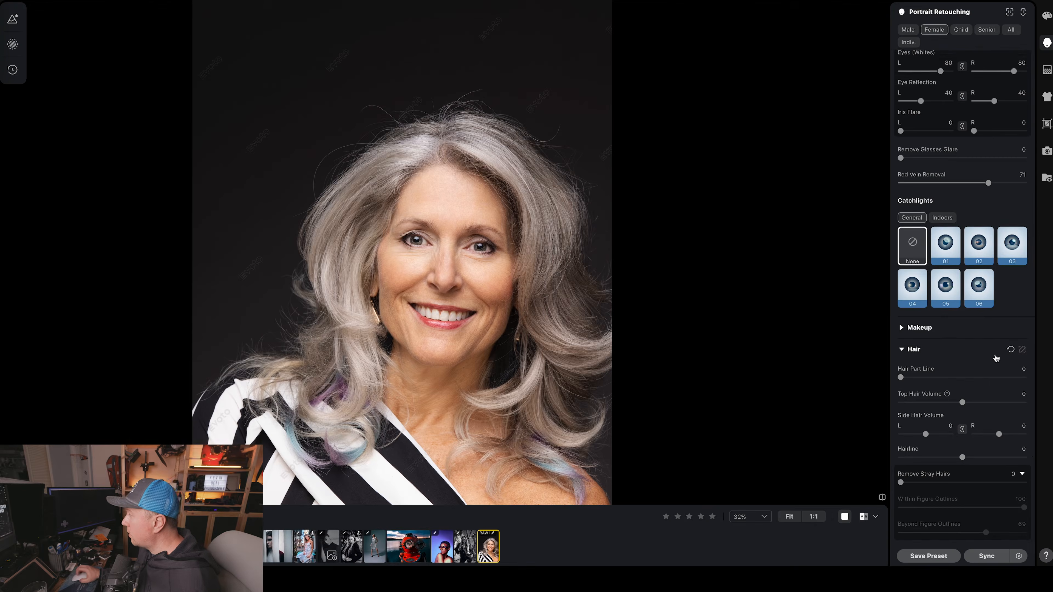
{"action": "scroll", "coordinate": [997, 358], "scroll_direction": "down", "scroll_amount": 3}
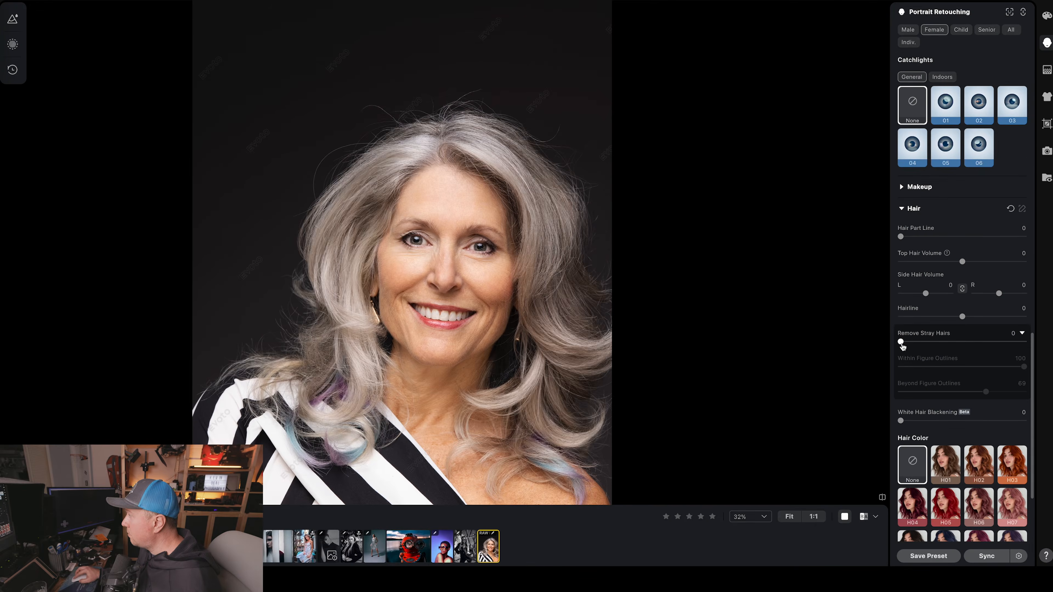
{"action": "left_click_drag", "start_coordinate": [903, 346], "coordinate": [982, 350]}
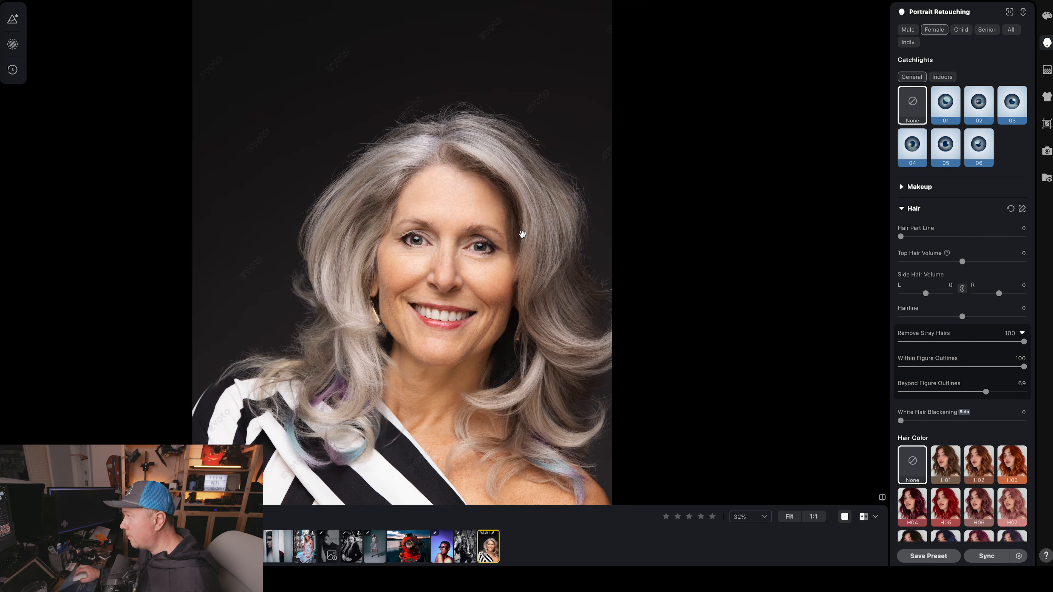
{"action": "scroll", "coordinate": [514, 152], "scroll_direction": "up", "scroll_amount": 3}
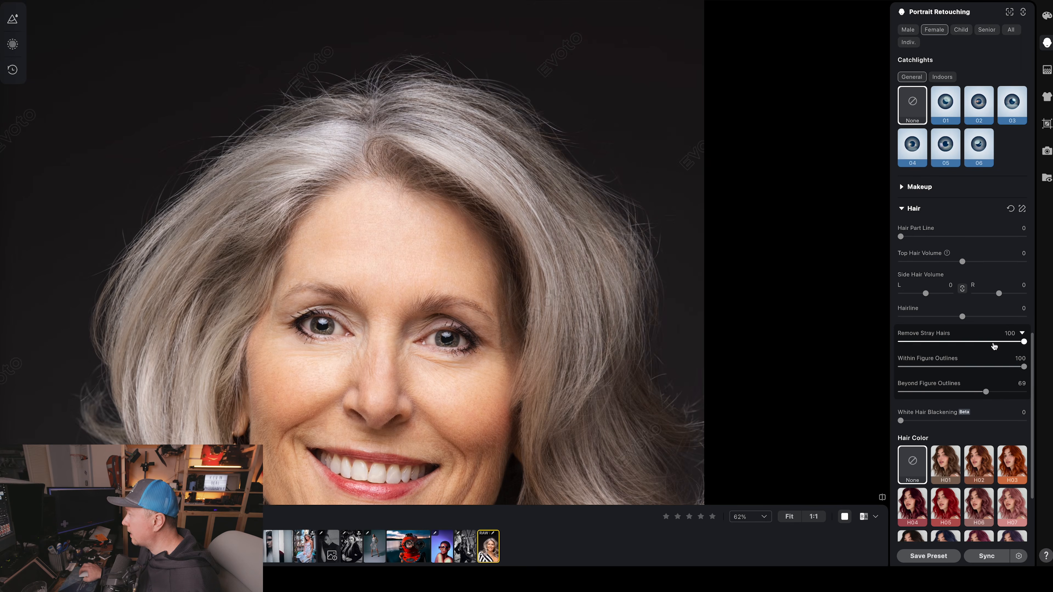
{"action": "left_click", "coordinate": [994, 342]}
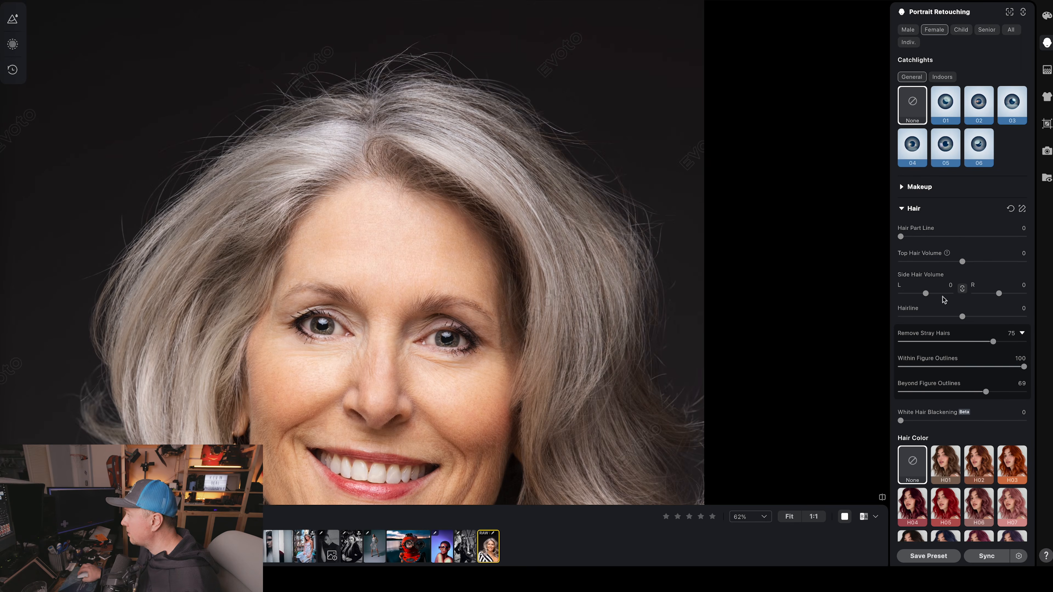
{"action": "left_click", "coordinate": [1007, 342]}
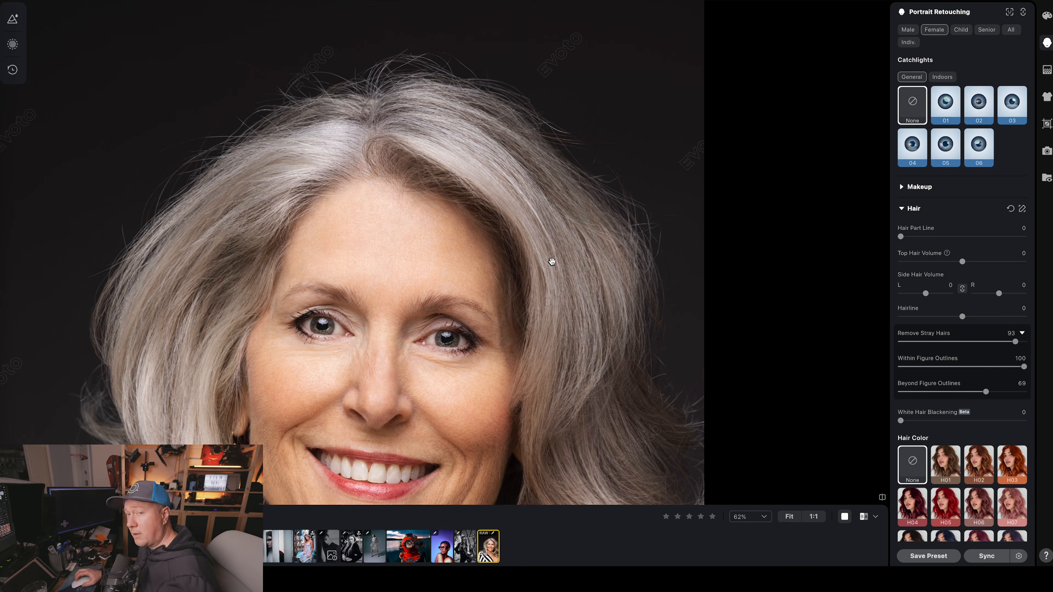
- Set Top Hair Volume to 100 and try Hair Part Line at 70 before returning it to 0
{"action": "scroll", "coordinate": [552, 261], "scroll_direction": "down", "scroll_amount": 5}
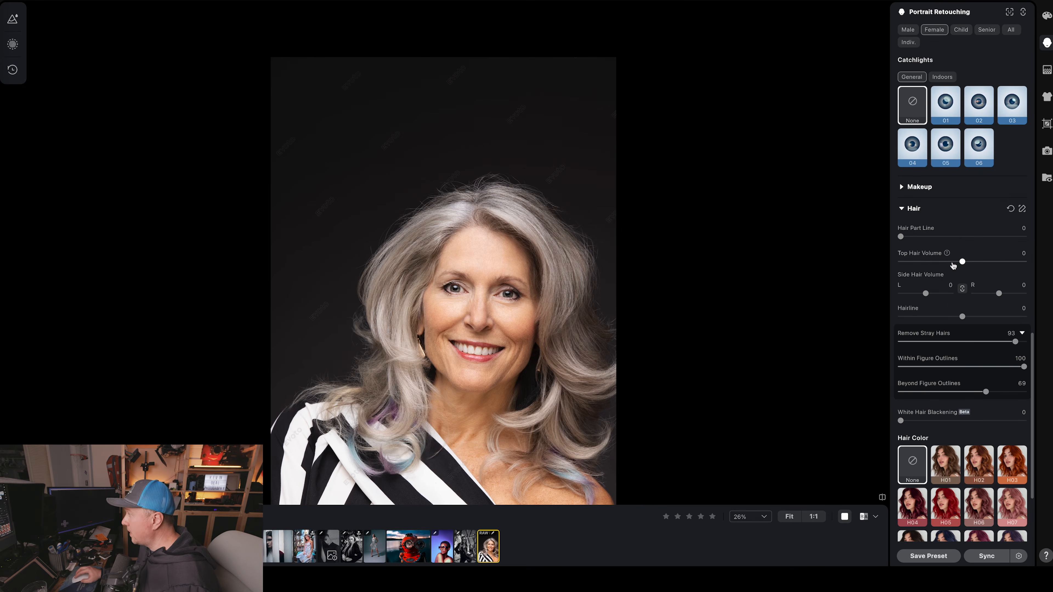
{"action": "left_click_drag", "start_coordinate": [965, 263], "coordinate": [1032, 267]}
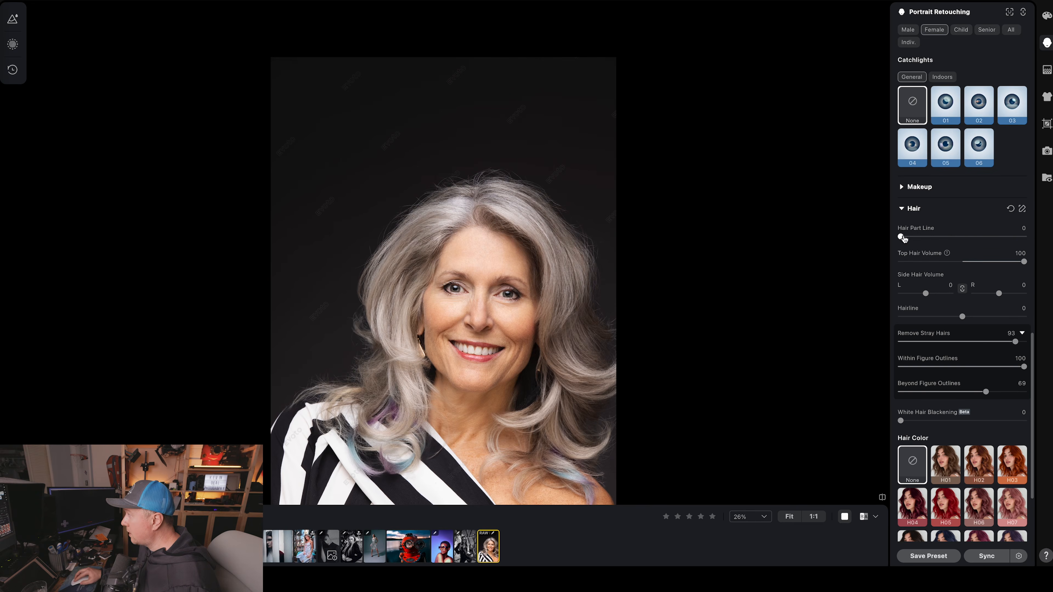
{"action": "left_click_drag", "start_coordinate": [903, 238], "coordinate": [988, 241]}
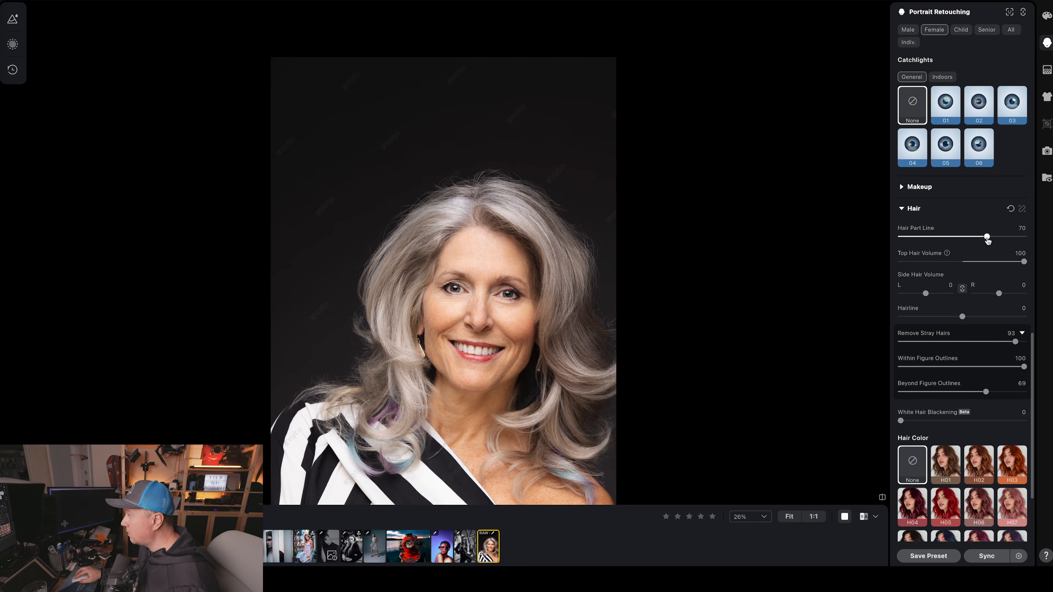
{"action": "left_click_drag", "start_coordinate": [988, 238], "coordinate": [892, 238]}
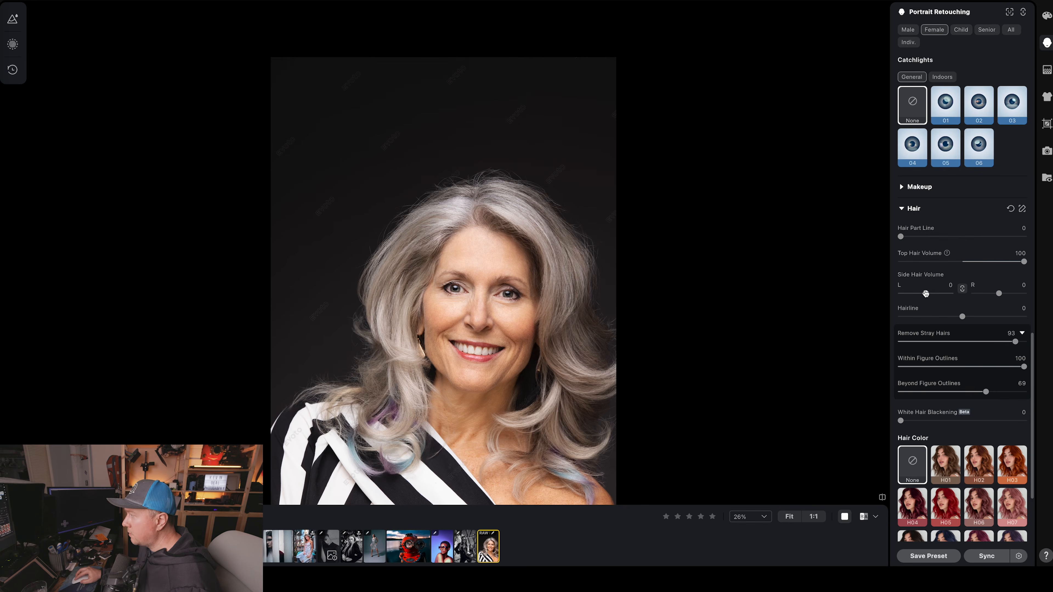
- Set Side Hair Volume to 100 on both sides of the silver-haired woman's hair
{"action": "left_click_drag", "start_coordinate": [926, 294], "coordinate": [1003, 296]}
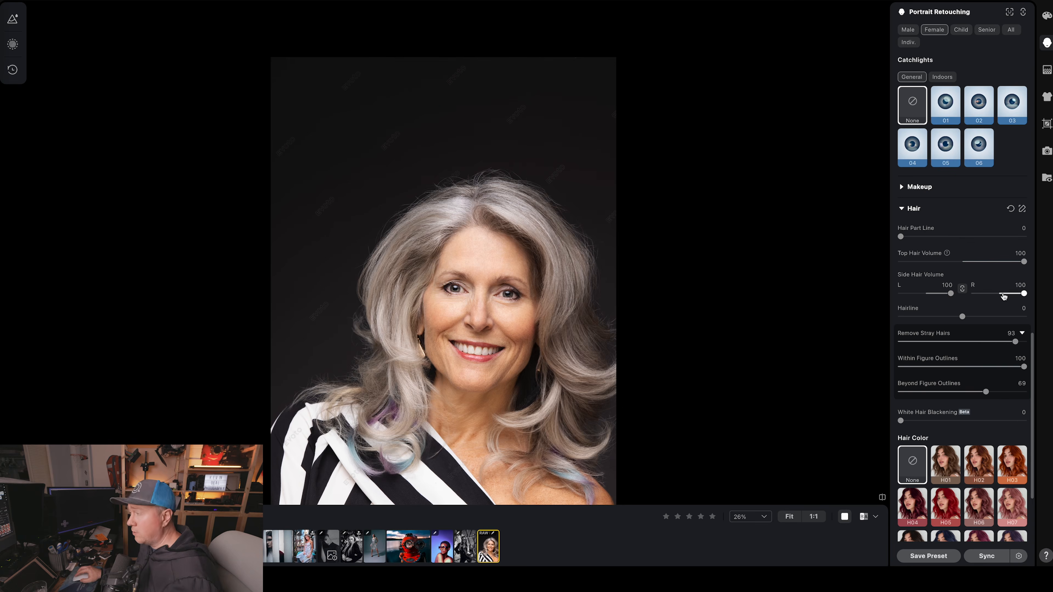
{"action": "scroll", "coordinate": [525, 266], "scroll_direction": "down", "scroll_amount": 2}
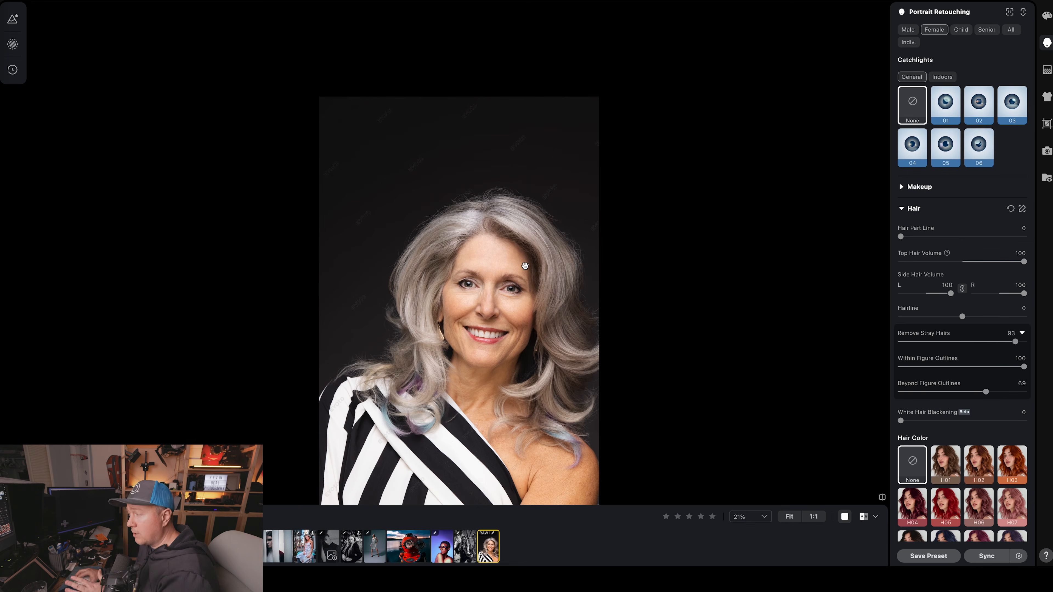
{"action": "scroll", "coordinate": [525, 268], "scroll_direction": "up", "scroll_amount": 5}
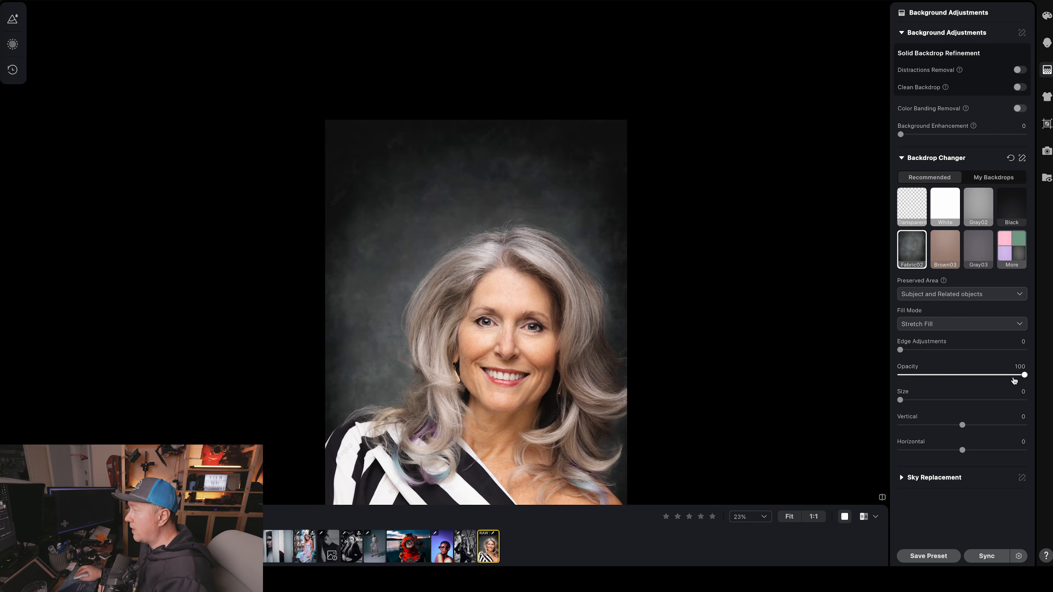
- Reduce the Fabric02 backdrop's opacity to 65 behind the silver-haired woman
{"action": "left_click_drag", "start_coordinate": [997, 377], "coordinate": [975, 377]}
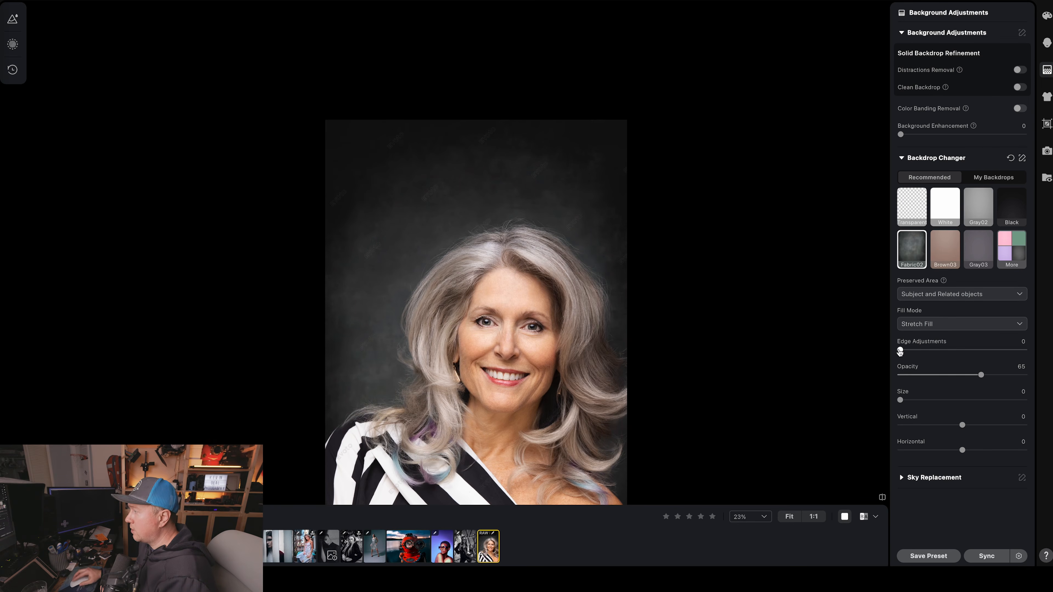
{"action": "scroll", "coordinate": [537, 323], "scroll_direction": "up", "scroll_amount": 1}
{"action": "scroll", "coordinate": [548, 303], "scroll_direction": "down", "scroll_amount": 3}
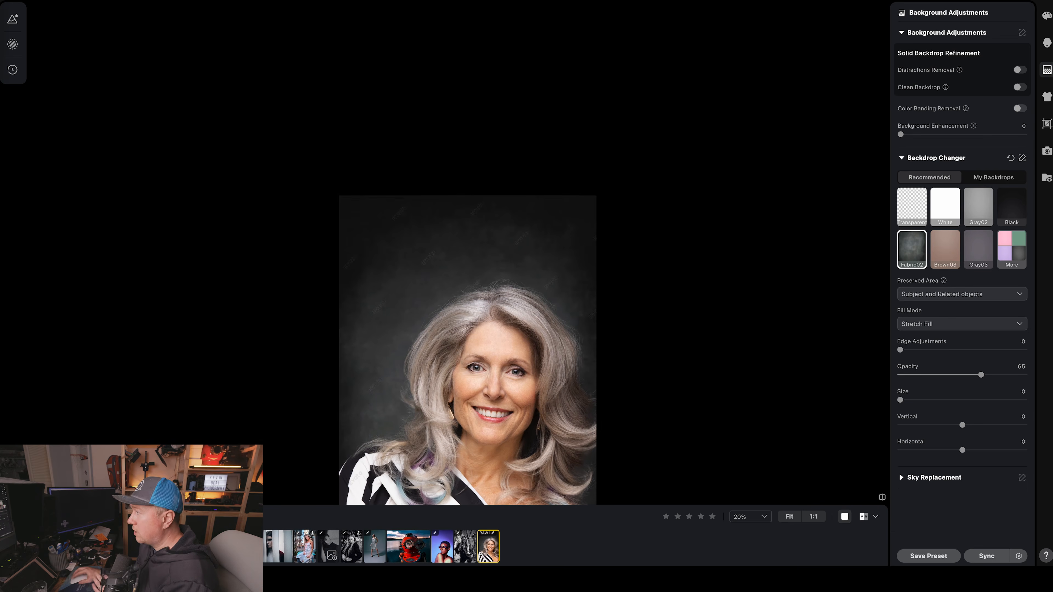
- Try the Gradient01 backdrop behind the silver-haired woman, then replace it with Fabric05
{"action": "left_click", "coordinate": [999, 244]}
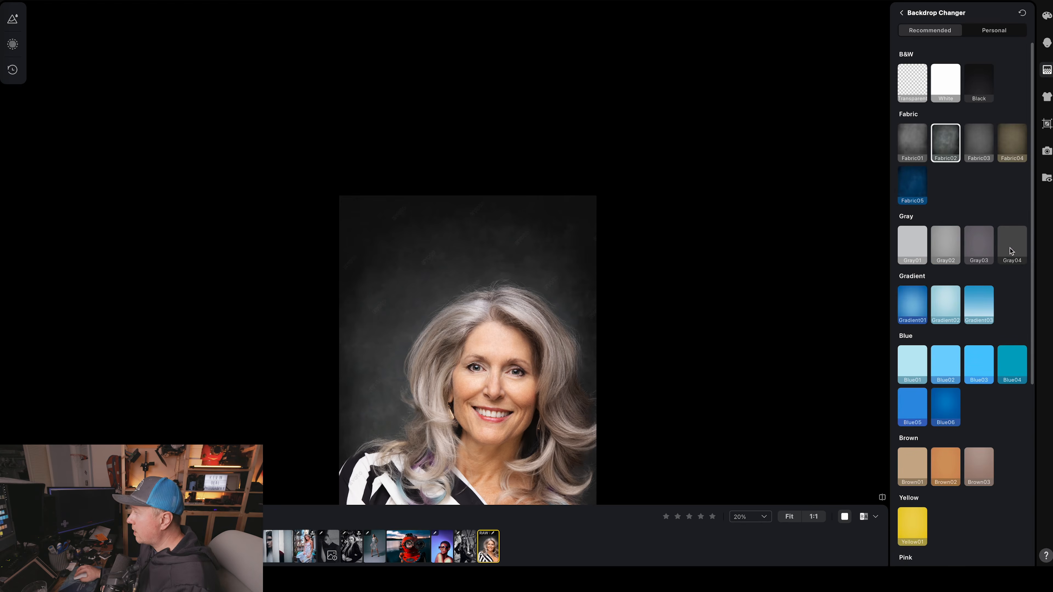
{"action": "left_click", "coordinate": [904, 306]}
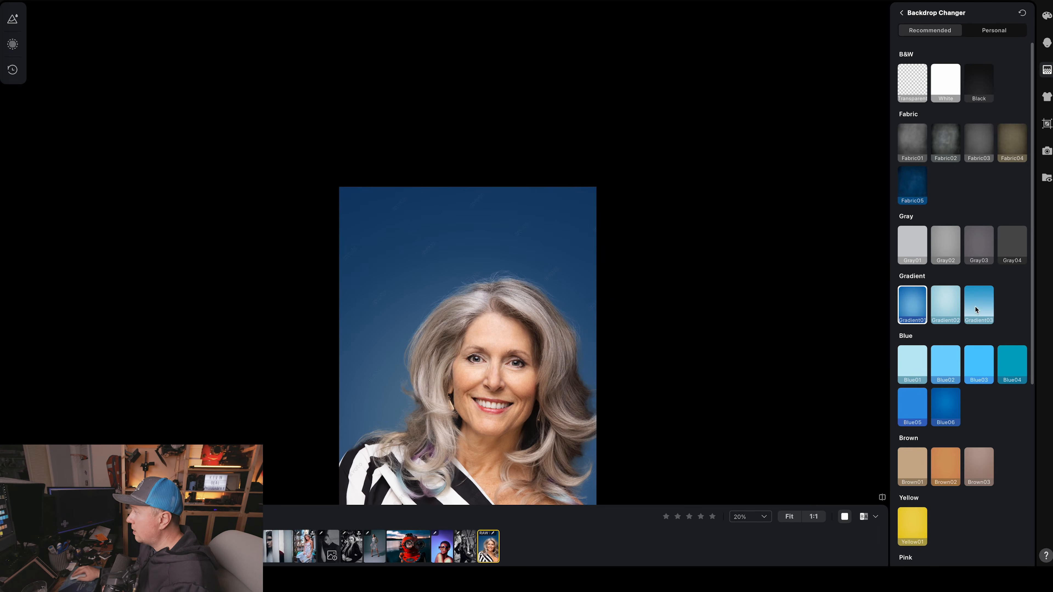
{"action": "left_click", "coordinate": [910, 189]}
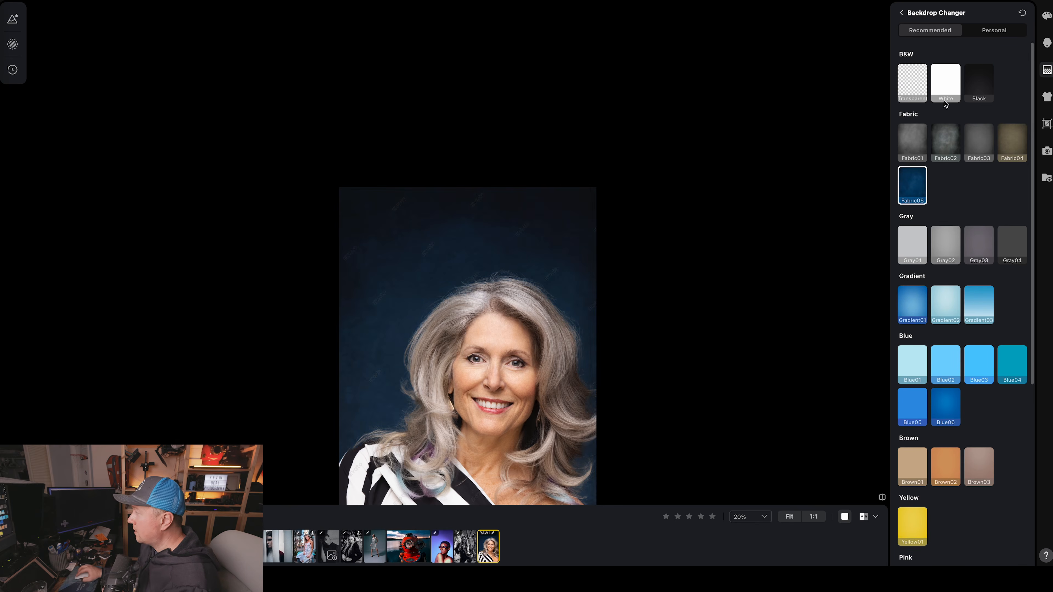
{"action": "left_click", "coordinate": [903, 14]}
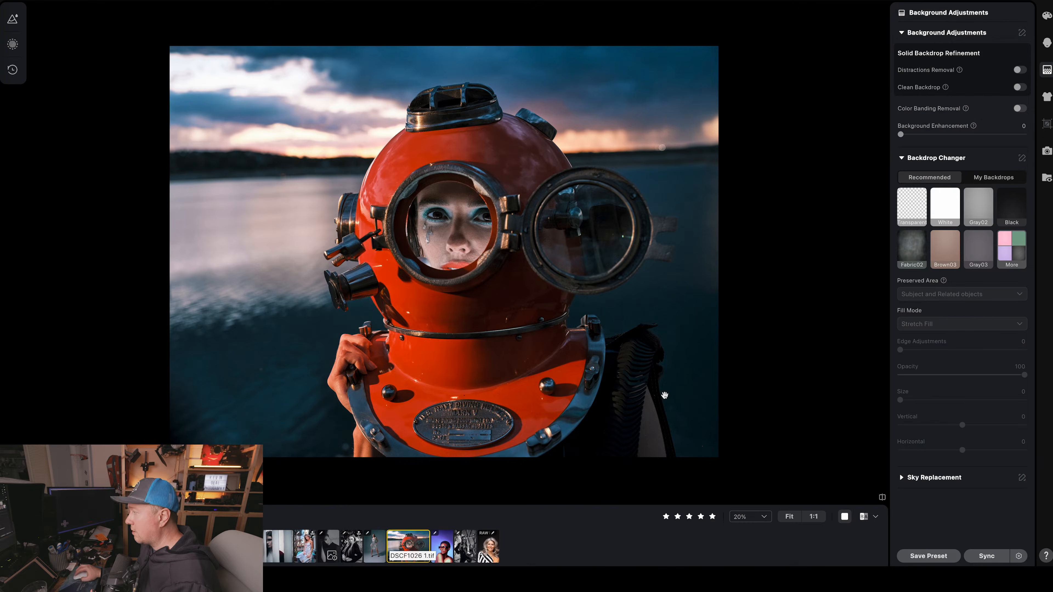
- Replace the sky behind the red-helmeted diver with sky 01 from Sunset & Sunrise Skies
{"action": "left_click", "coordinate": [902, 479]}
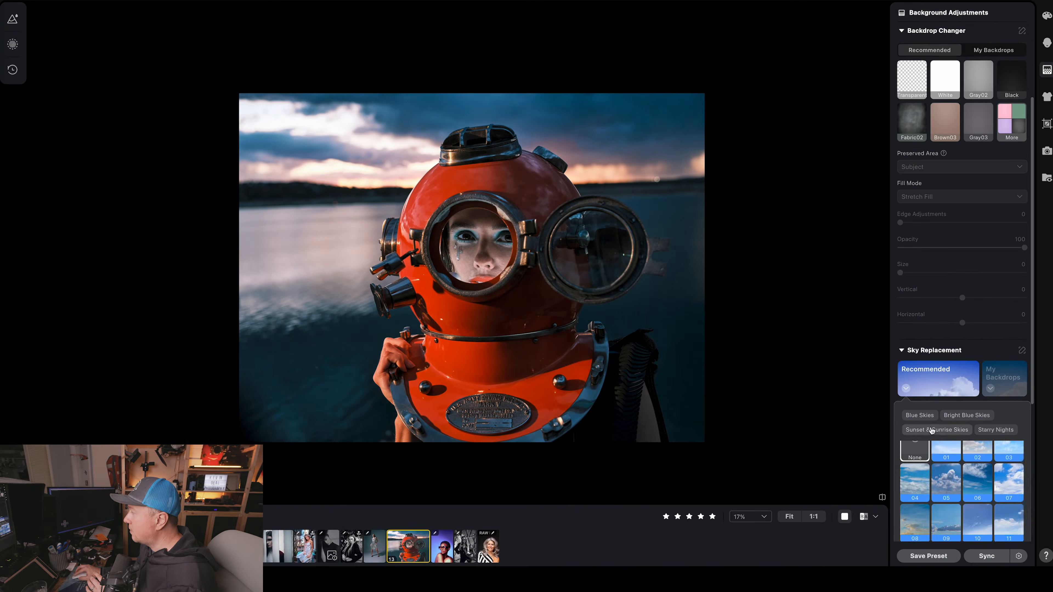
{"action": "left_click", "coordinate": [933, 431]}
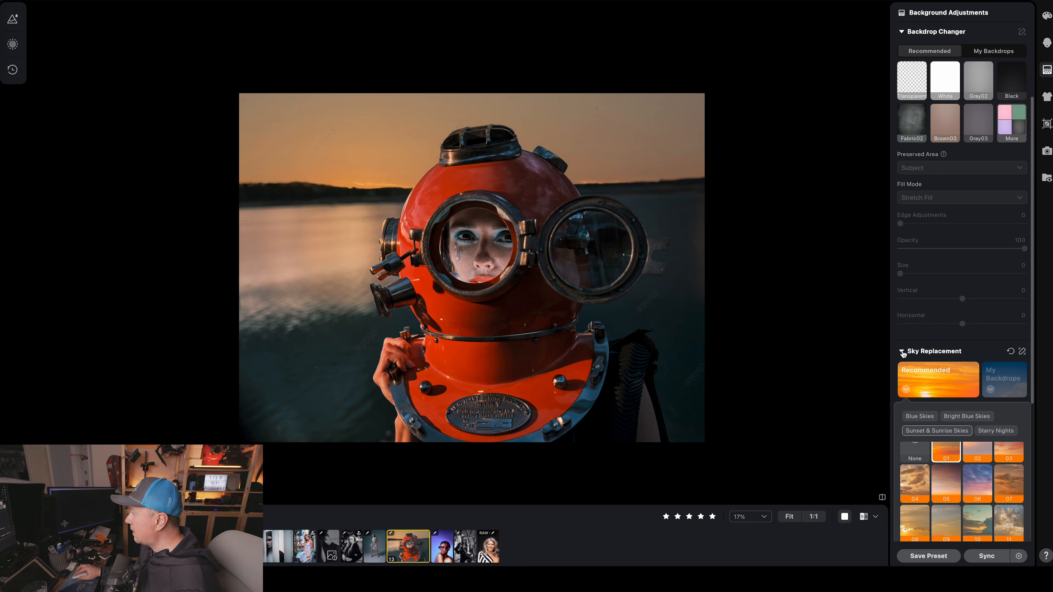
{"action": "left_click", "coordinate": [902, 352]}
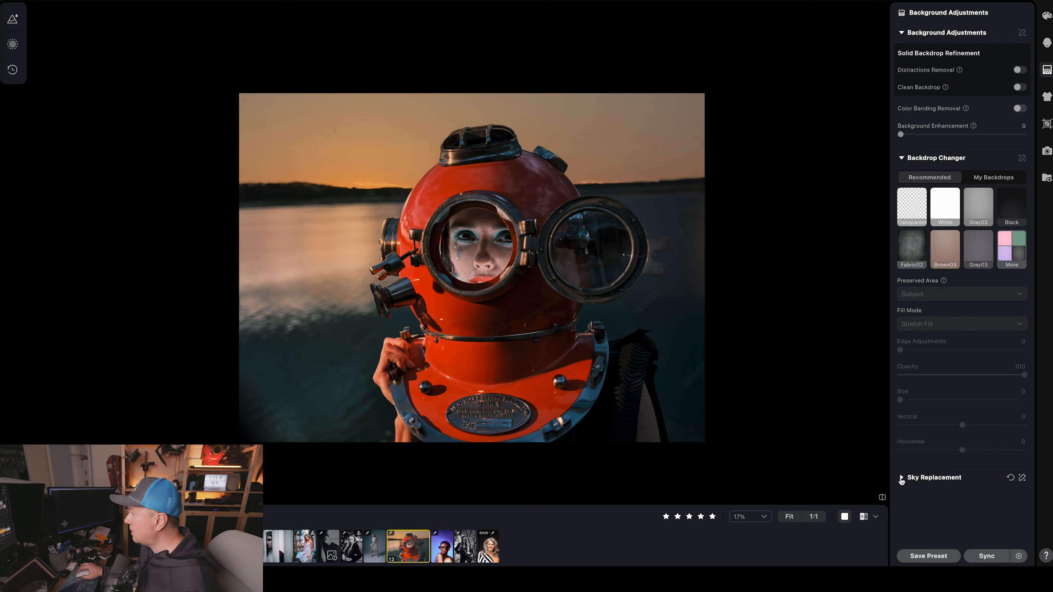
- Set the replacement sky's Vertical position to 78 and Sky Blur to 20, comparing the diver photo with its original
{"action": "left_click", "coordinate": [902, 478]}
{"action": "scroll", "coordinate": [965, 438], "scroll_direction": "down", "scroll_amount": 3}
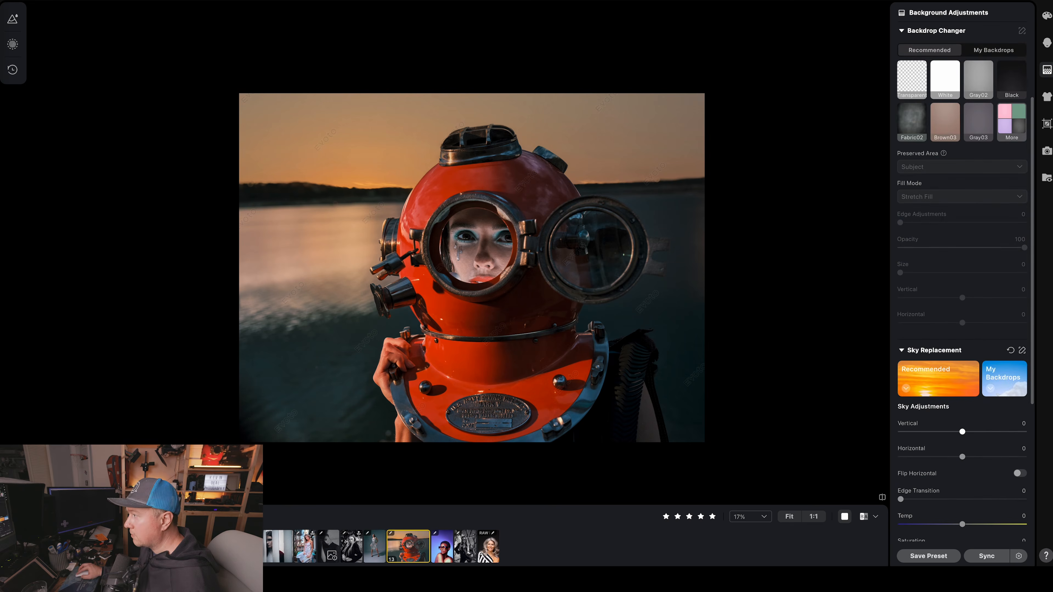
{"action": "left_click_drag", "start_coordinate": [975, 438], "coordinate": [1012, 433]}
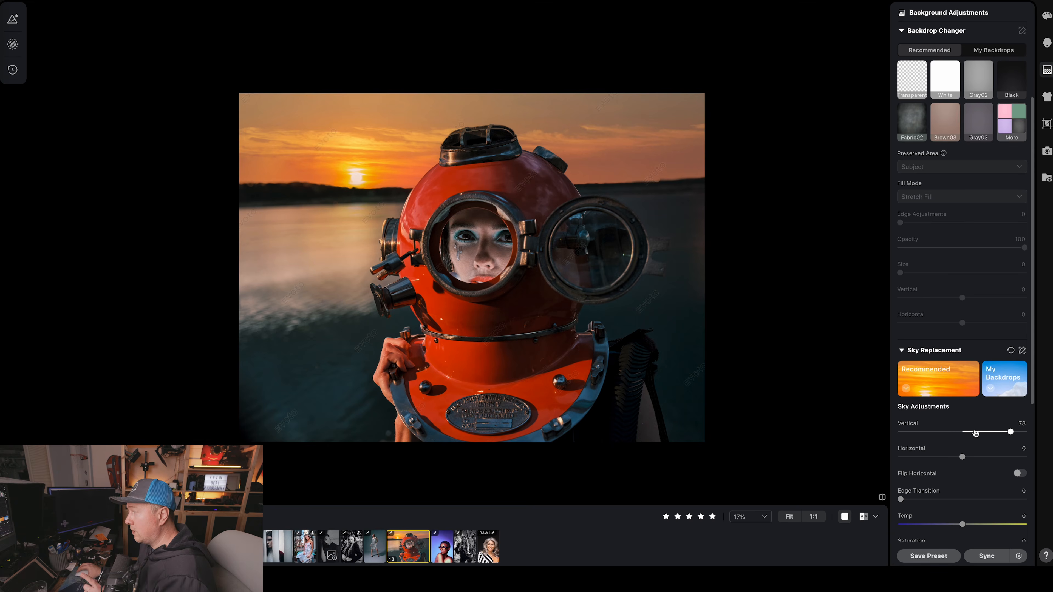
{"action": "left_click_drag", "start_coordinate": [1033, 396], "coordinate": [1024, 468]}
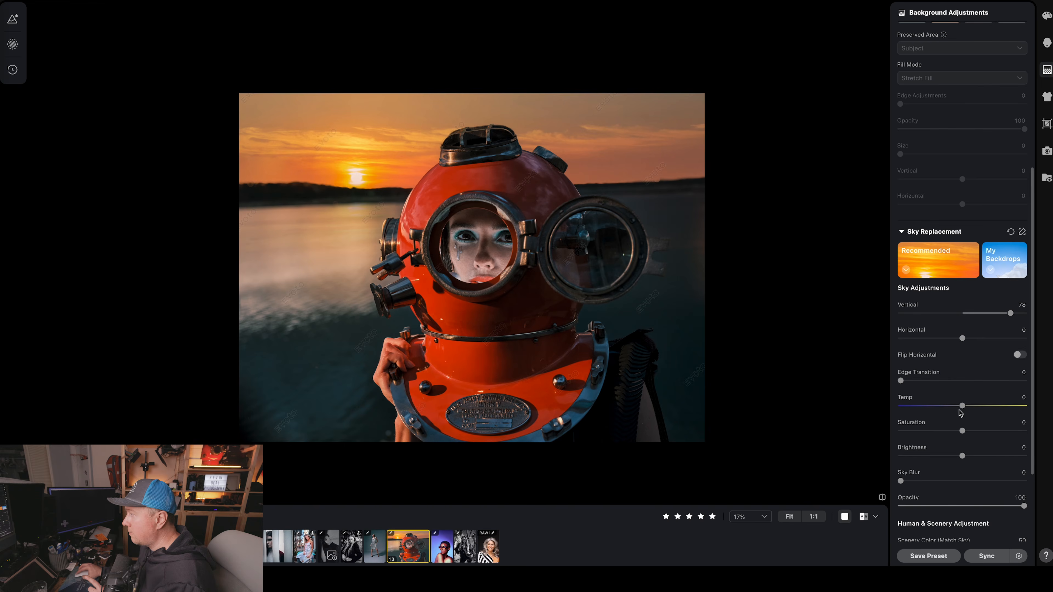
{"action": "scroll", "coordinate": [956, 390], "scroll_direction": "down", "scroll_amount": 1}
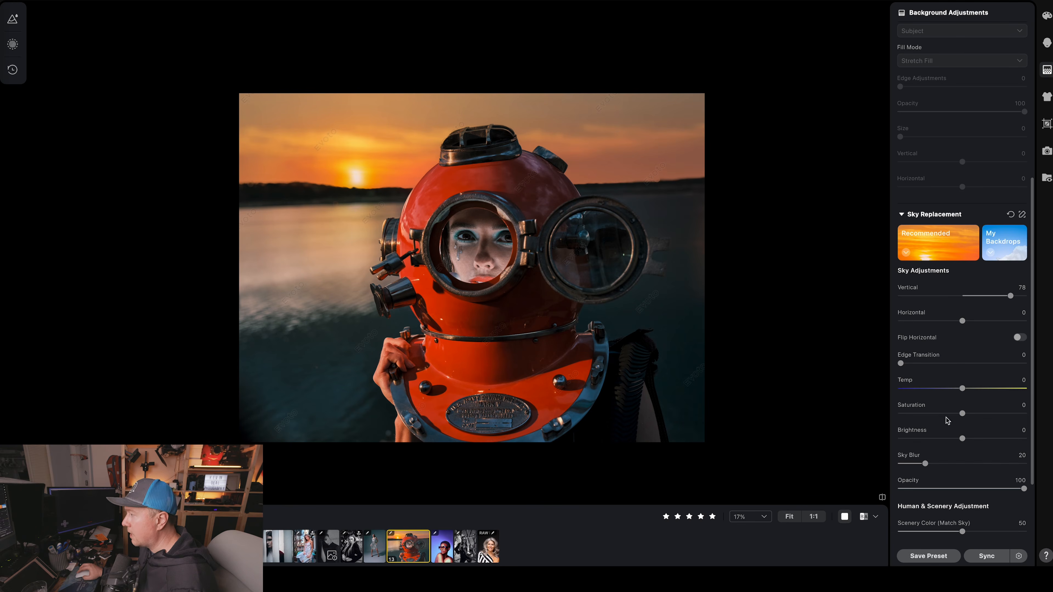
{"action": "left_click", "coordinate": [854, 361]}
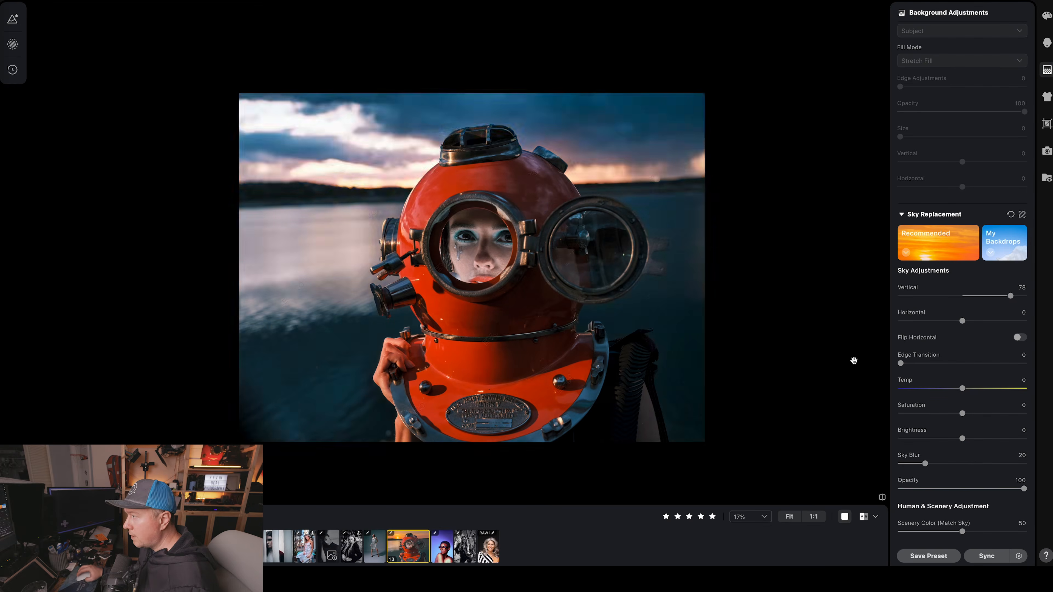
{"action": "left_click", "coordinate": [320, 277]}
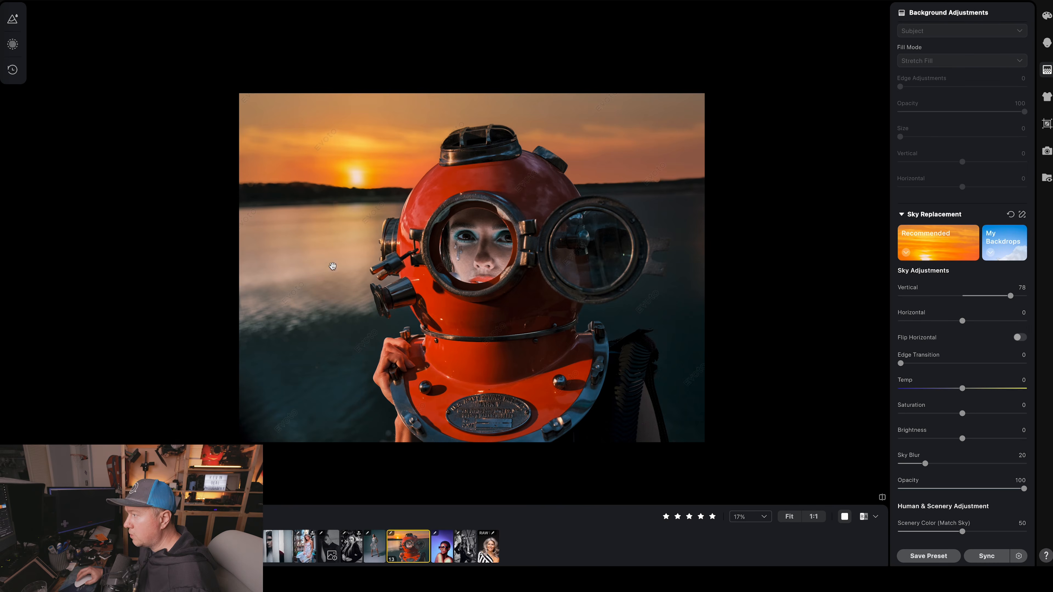
{"action": "left_click", "coordinate": [357, 271]}
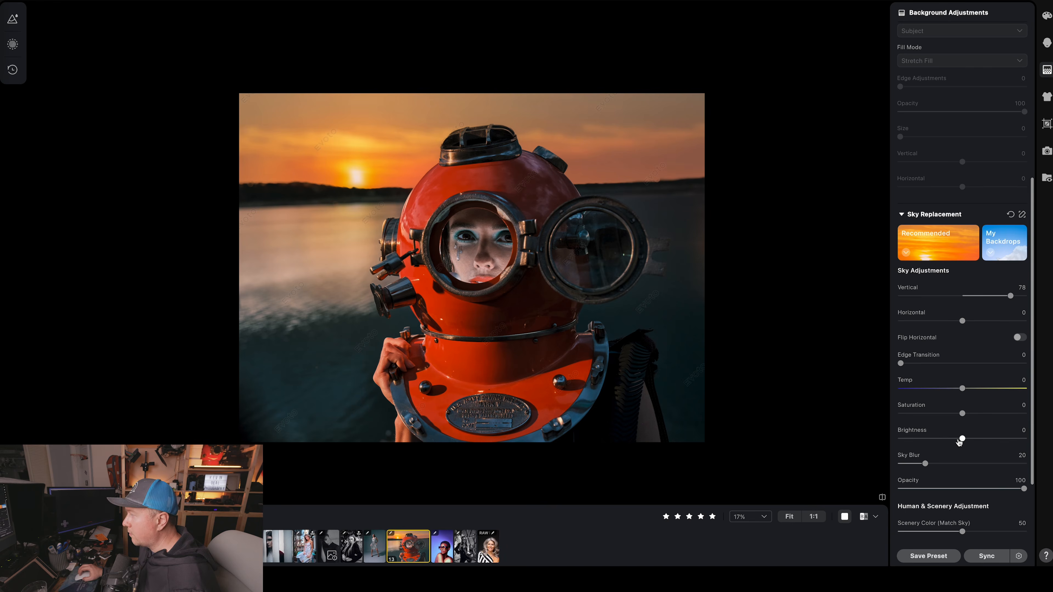
- Blend the diver scene with the sunset by setting Scenery Color (Match Sky) to 84 and raising Human Color (Match Sky)
{"action": "scroll", "coordinate": [960, 442], "scroll_direction": "down", "scroll_amount": 3}
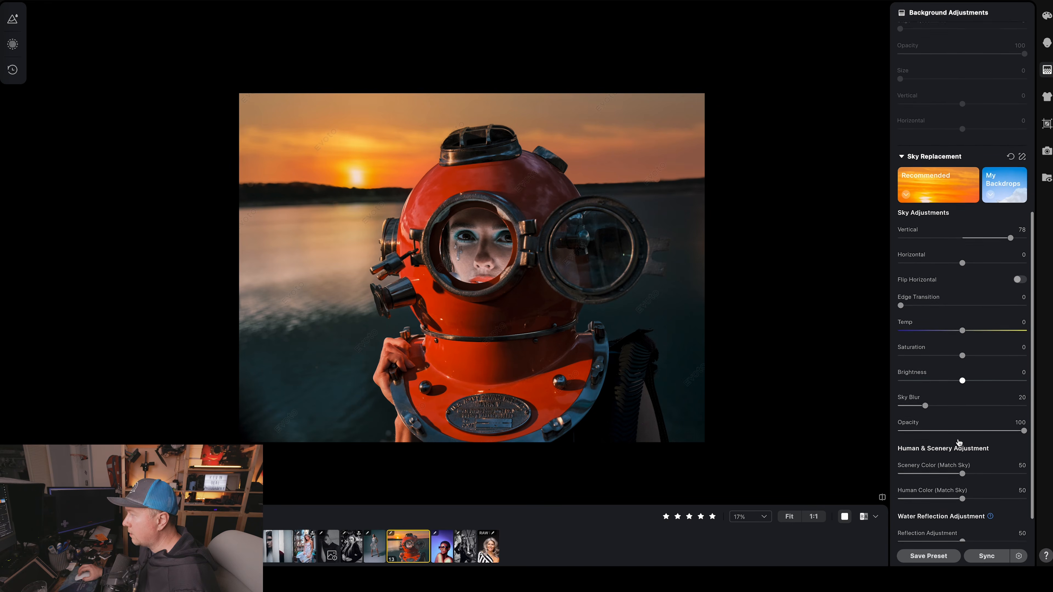
{"action": "scroll", "coordinate": [959, 443], "scroll_direction": "down", "scroll_amount": 2}
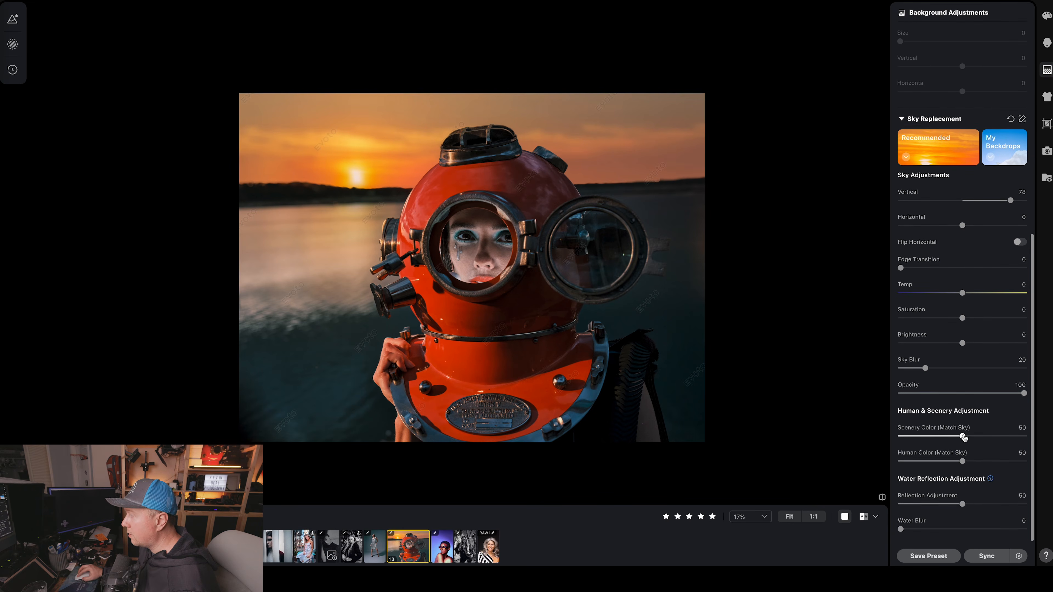
{"action": "left_click_drag", "start_coordinate": [992, 437], "coordinate": [996, 438]}
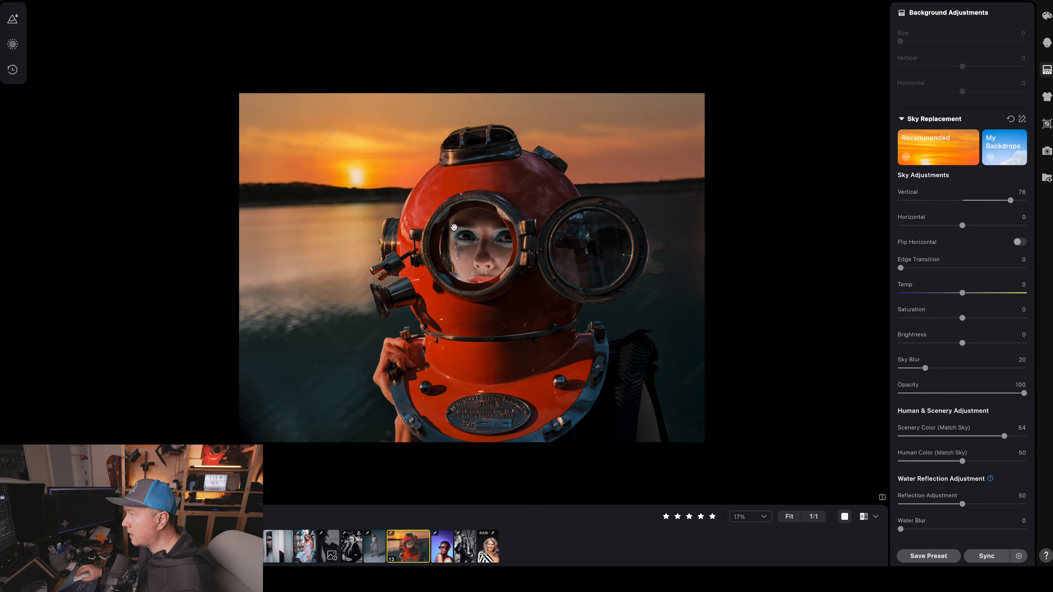
{"action": "left_click_drag", "start_coordinate": [964, 463], "coordinate": [984, 463]}
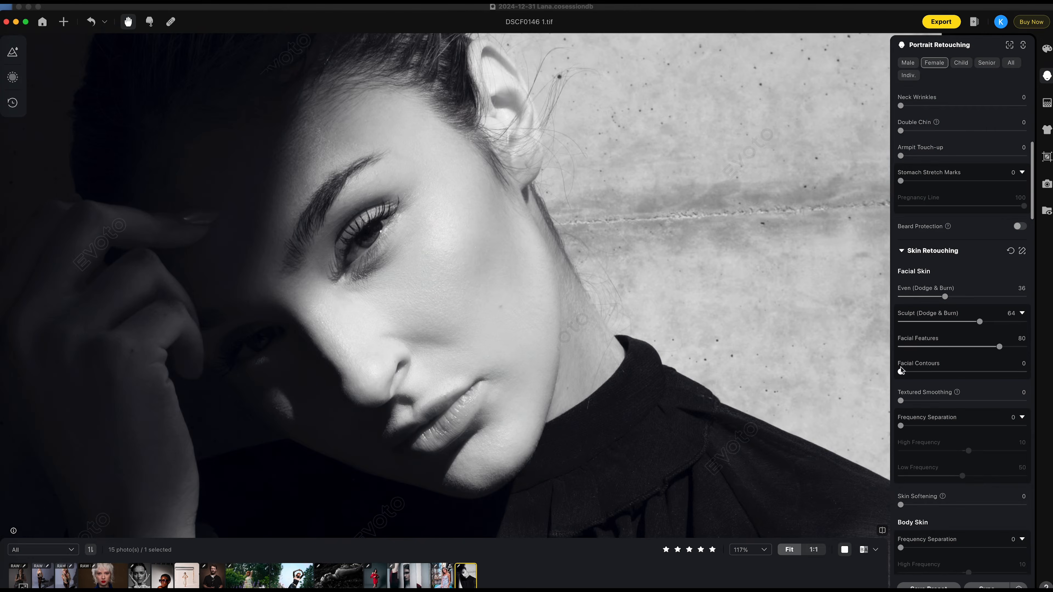
- Try General catchlights 06 and 05 on the eyes in the black-and-white portrait
{"action": "scroll", "coordinate": [912, 372], "scroll_direction": "down", "scroll_amount": 15}
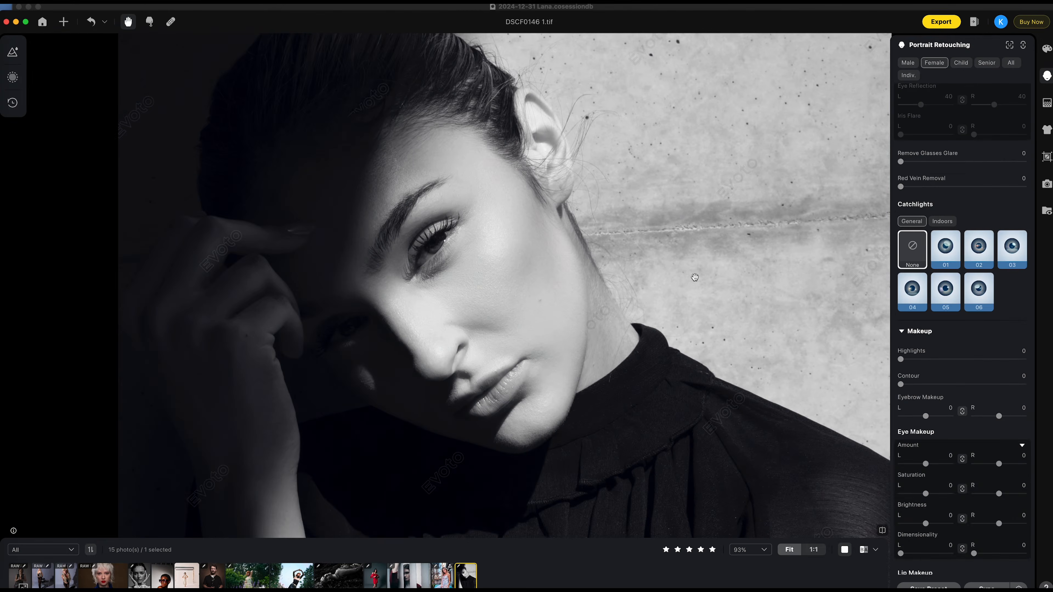
{"action": "left_click", "coordinate": [973, 296]}
{"action": "left_click", "coordinate": [946, 295]}
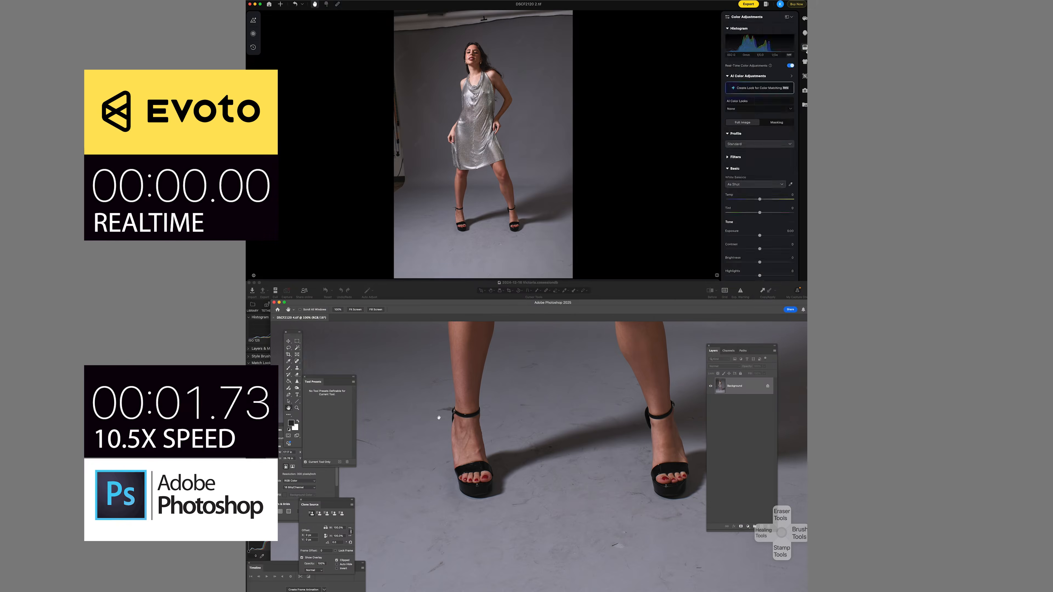
- Enable Distractions Removal and Clean Backdrop in Evoto for the silver-dress photo, and patch the floor scuffs around the model's feet in Photoshop
{"action": "left_click", "coordinate": [805, 49]}
{"action": "key", "text": "j"}
{"action": "key", "text": "super+minus"}
{"action": "key", "text": "super+minus"}
{"action": "mouse_move", "coordinate": [523, 526]}
{"action": "left_mouse_down"}
{"action": "mouse_move", "coordinate": [532, 533]}
{"action": "mouse_move", "coordinate": [546, 470]}
{"action": "mouse_move", "coordinate": [517, 503]}
{"action": "left_mouse_up"}
{"action": "left_click", "coordinate": [791, 47]}
{"action": "left_click_drag", "start_coordinate": [534, 483], "coordinate": [557, 504]}
{"action": "key", "text": "super+d"}
{"action": "key", "text": "super+d"}
{"action": "left_click", "coordinate": [790, 63]}
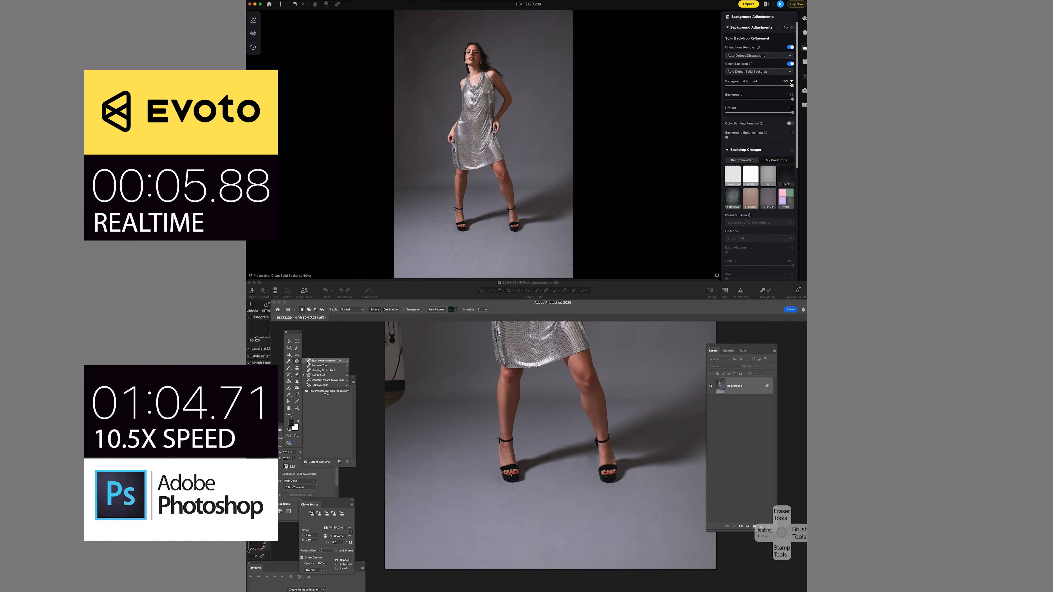
- Switch to Photoshop and heal the remaining floor marks around the model's shoes
{"action": "key", "text": "shift+j"}
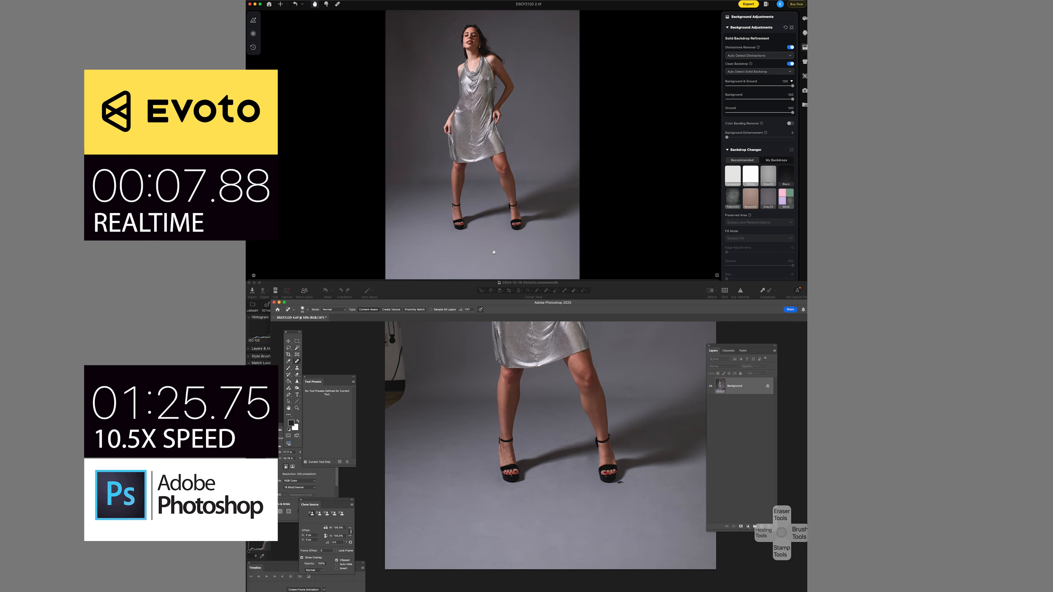
{"action": "left_click_drag", "start_coordinate": [625, 442], "coordinate": [539, 433]}
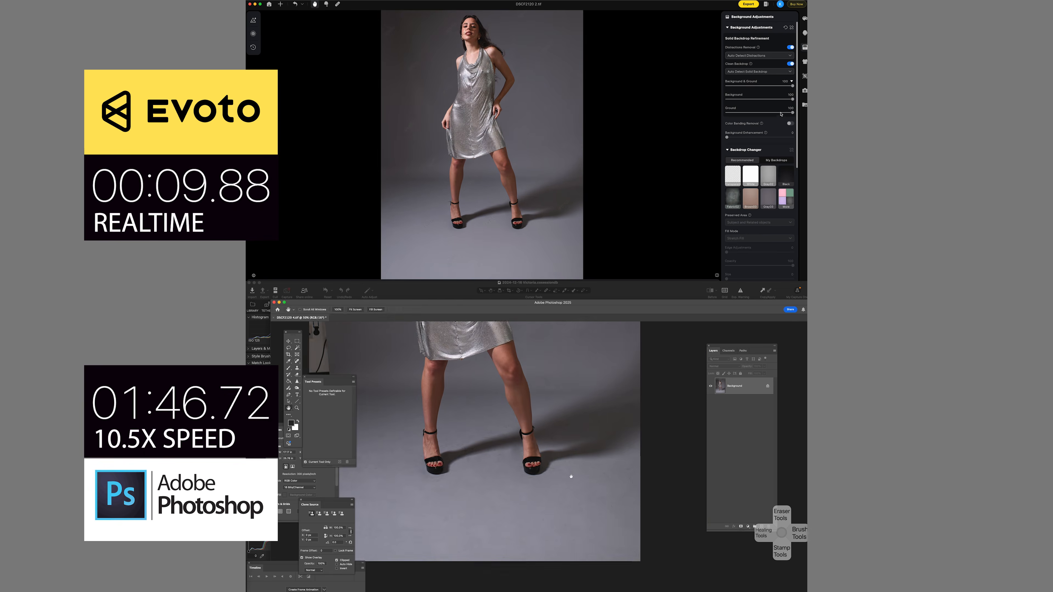
{"action": "key", "text": "shift+j"}
{"action": "scroll", "coordinate": [793, 111], "scroll_direction": "down", "scroll_amount": 1}
{"action": "left_click_drag", "start_coordinate": [622, 440], "coordinate": [622, 440]}
- Lower the Ground and Background cleanup strengths in Evoto, and lasso an area of the backdrop in Photoshop
{"action": "left_click_drag", "start_coordinate": [793, 110], "coordinate": [768, 110]}
{"action": "key", "text": "super+minus"}
{"action": "key", "text": "super+minus"}
{"action": "key", "text": "super+minus"}
{"action": "key", "text": "l"}
{"action": "mouse_move", "coordinate": [602, 394]}
{"action": "left_mouse_down"}
{"action": "mouse_move", "coordinate": [471, 396]}
{"action": "mouse_move", "coordinate": [603, 375]}
{"action": "left_mouse_up"}
{"action": "left_click", "coordinate": [311, 395]}
{"action": "left_click_drag", "start_coordinate": [793, 97], "coordinate": [757, 102]}
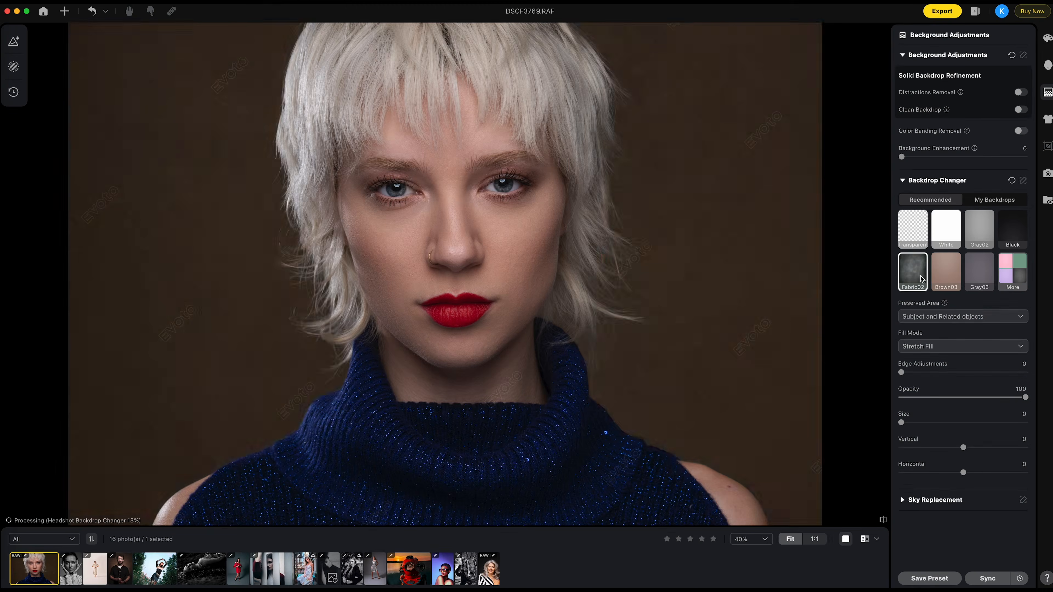
- Set the white-haired portrait's backdrop opacity to 54, try Gradient01 and Fabric04, and settle on Fabric05
{"action": "left_click_drag", "start_coordinate": [941, 397], "coordinate": [966, 402]}
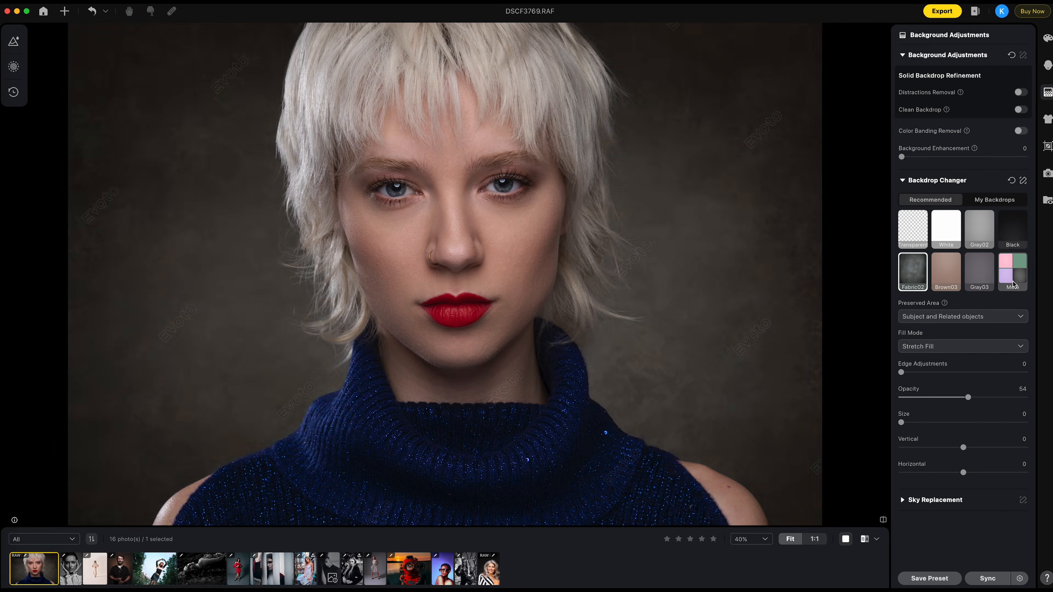
{"action": "left_click", "coordinate": [1013, 272]}
{"action": "left_click", "coordinate": [914, 325]}
{"action": "left_click", "coordinate": [1013, 165]}
{"action": "left_click", "coordinate": [913, 207]}
{"action": "left_click", "coordinate": [902, 35]}
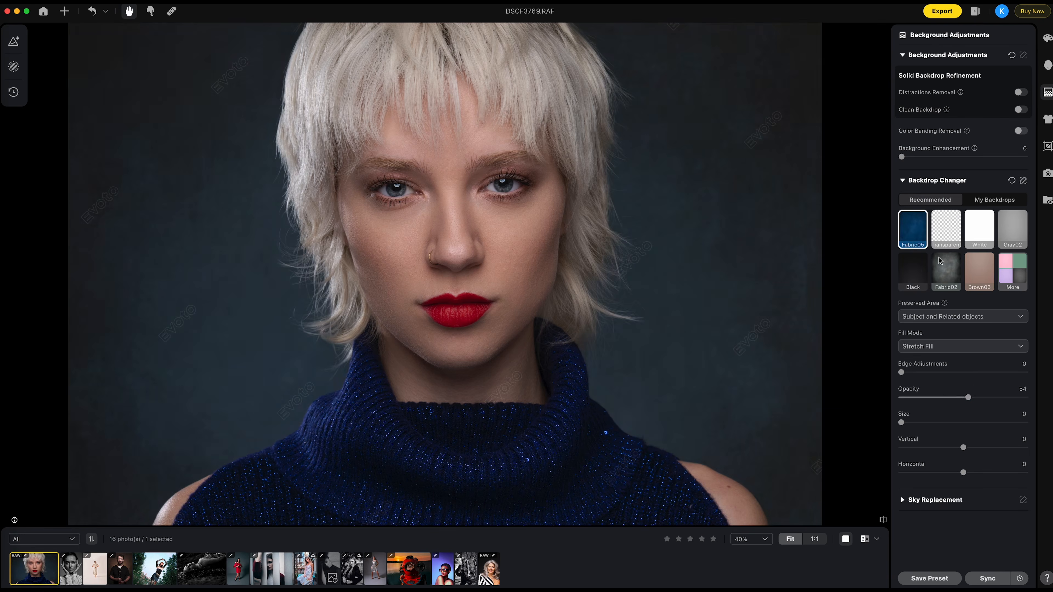
- Bring up the image picker for adding a custom backdrop to My Backdrops
{"action": "left_click", "coordinate": [995, 199]}
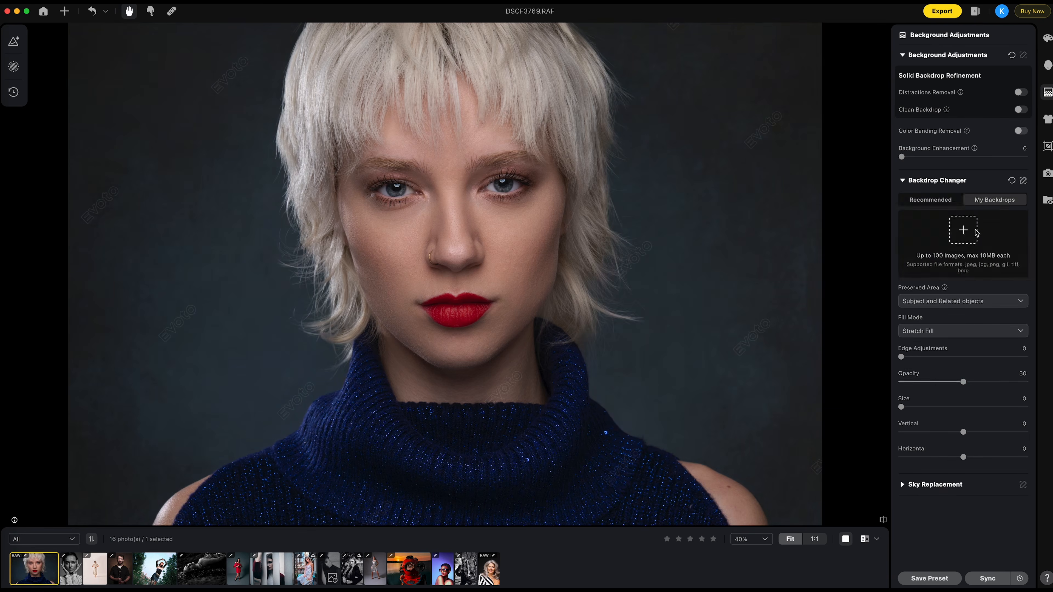
{"action": "left_click", "coordinate": [965, 233]}
{"action": "left_click", "coordinate": [665, 391]}
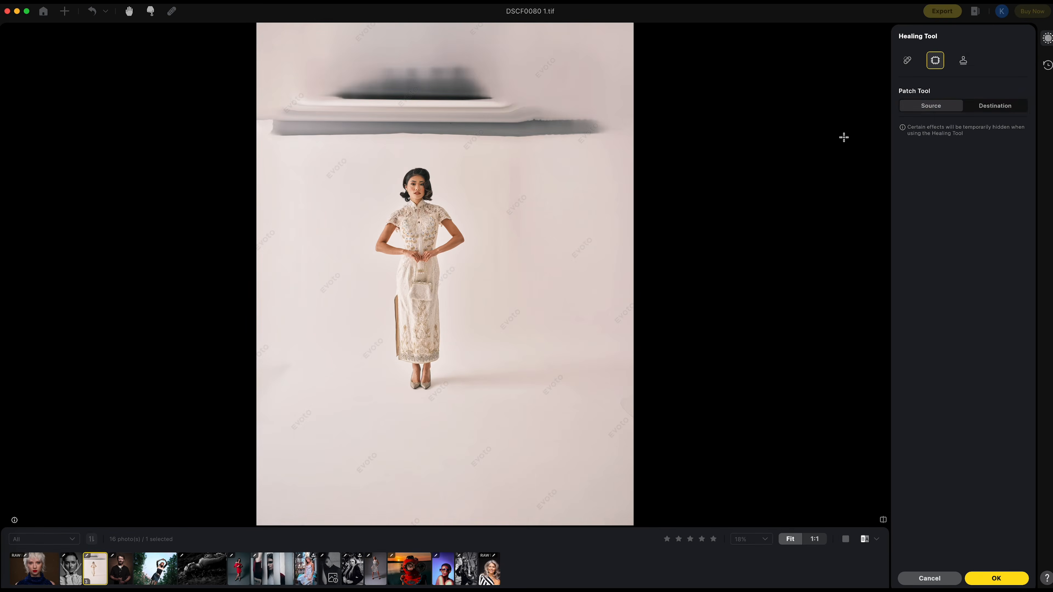
- Set the Clone Stamp to Normal mode at size 75.5 and clone clean backdrop over the dark ceiling fixture above the model
{"action": "left_click", "coordinate": [936, 193]}
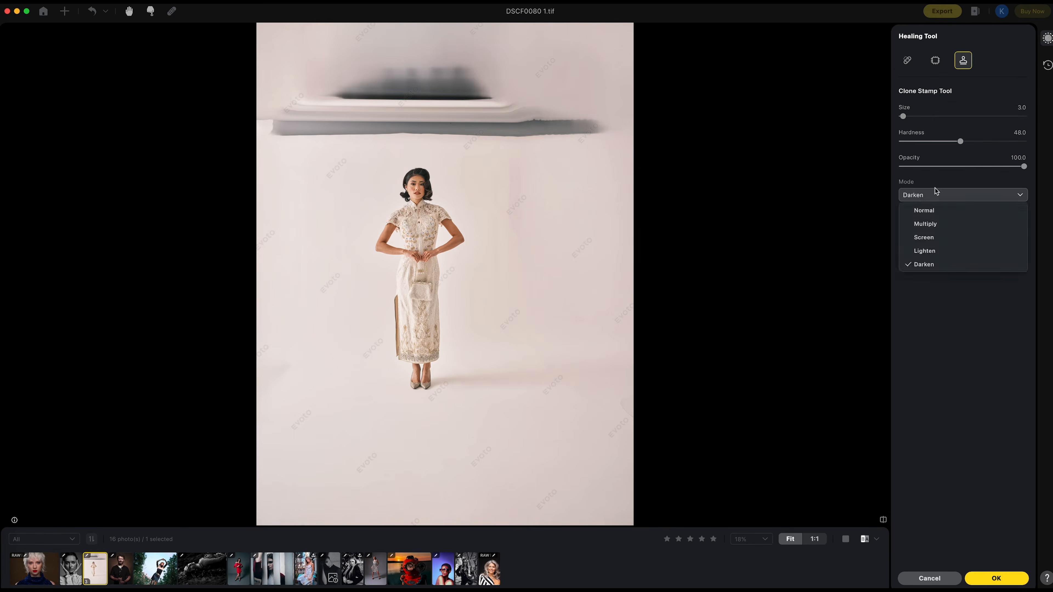
{"action": "left_click", "coordinate": [931, 210]}
{"action": "scroll", "coordinate": [540, 232], "scroll_direction": "up", "scroll_amount": 10}
{"action": "mouse_move", "coordinate": [737, 174]}
{"action": "left_mouse_down"}
{"action": "mouse_move", "coordinate": [539, 100]}
{"action": "mouse_move", "coordinate": [468, 89]}
{"action": "mouse_move", "coordinate": [317, 137]}
{"action": "mouse_move", "coordinate": [440, 104]}
{"action": "left_mouse_up"}
- Clone nearby clean backdrop over the remaining grey patches along the photo's upper edge, and switch to the Patch tool
{"action": "left_click", "coordinate": [311, 157], "text": "alt"}
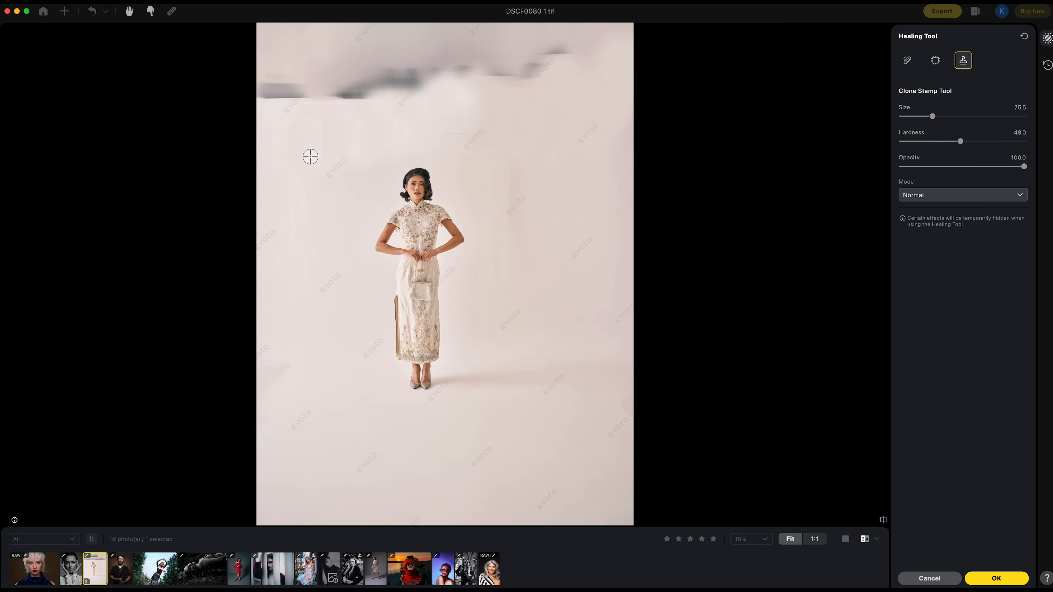
{"action": "mouse_move", "coordinate": [291, 119]}
{"action": "left_mouse_down"}
{"action": "mouse_move", "coordinate": [264, 71]}
{"action": "mouse_move", "coordinate": [274, 50]}
{"action": "left_mouse_up"}
{"action": "left_click", "coordinate": [308, 145], "text": "alt"}
{"action": "mouse_move", "coordinate": [338, 122]}
{"action": "left_mouse_down"}
{"action": "mouse_move", "coordinate": [370, 87]}
{"action": "mouse_move", "coordinate": [427, 61]}
{"action": "mouse_move", "coordinate": [552, 63]}
{"action": "mouse_move", "coordinate": [605, 42]}
{"action": "left_mouse_up"}
{"action": "left_click", "coordinate": [348, 97], "text": "alt"}
{"action": "left_click", "coordinate": [935, 61]}
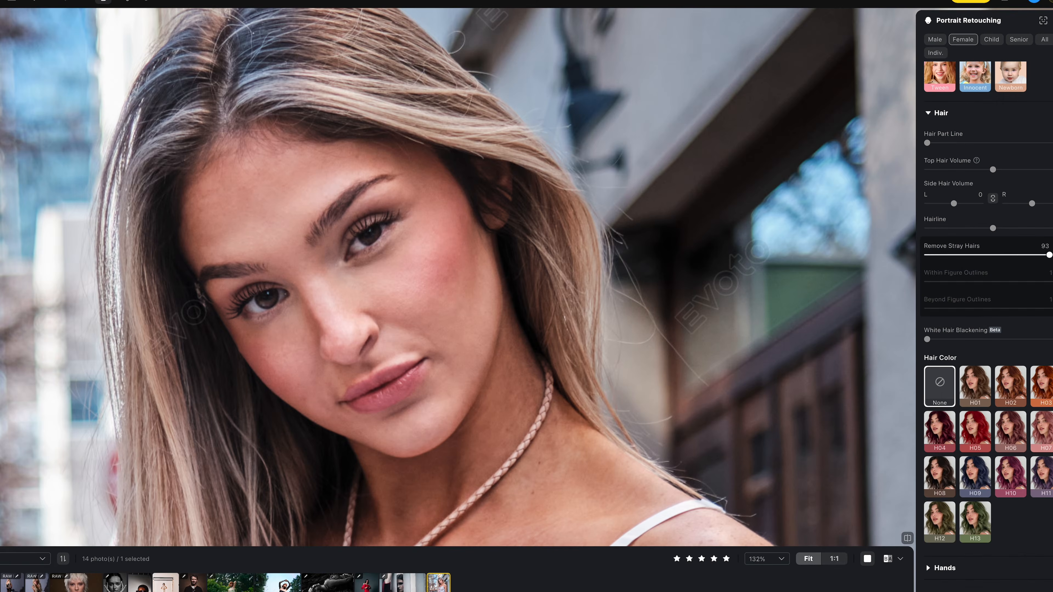
- Raise Remove Stray Hairs on the blonde portrait, and lower Remove Deep Wrinkles on the white-dress photo
{"action": "left_click_drag", "start_coordinate": [1049, 255], "coordinate": [1052, 254]}
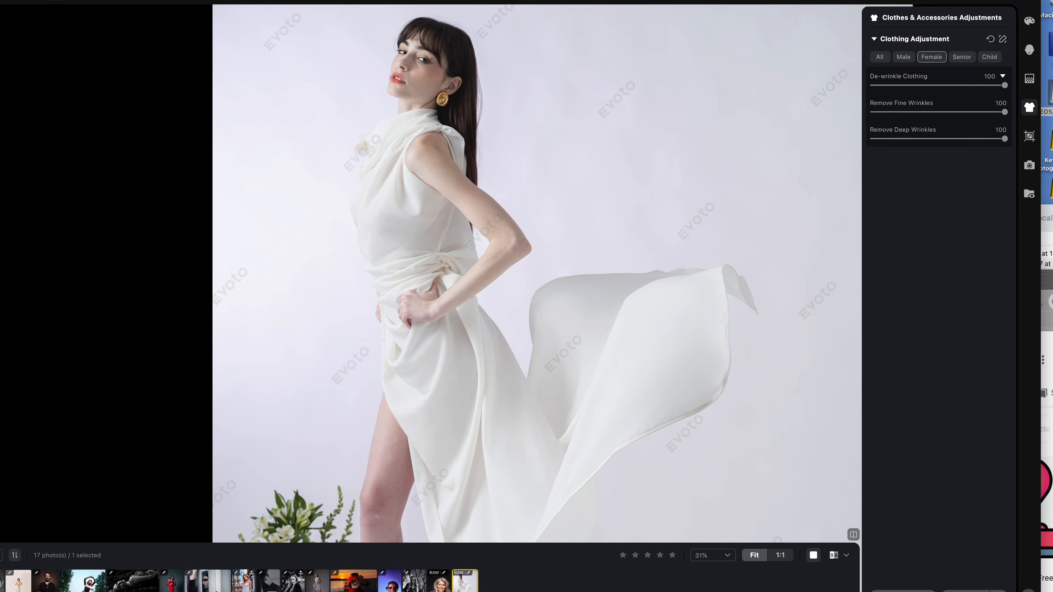
{"action": "left_click_drag", "start_coordinate": [1004, 139], "coordinate": [939, 139]}
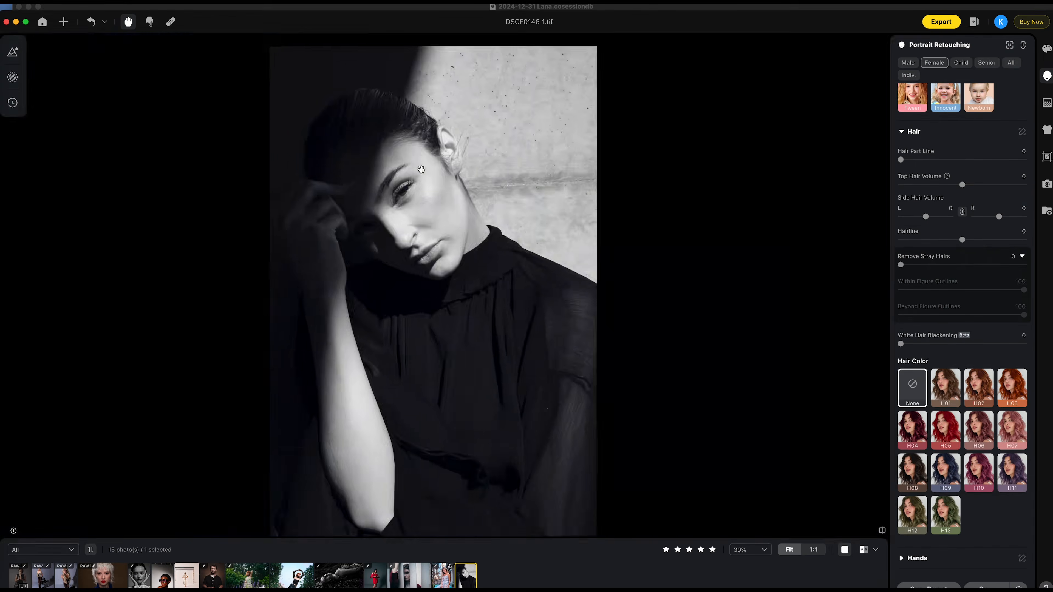
- On the black-and-white portrait, set Freckles & Acne to 100, Eye Bags to about 43 and facial Even (Dodge & Burn) to 36
{"action": "double_click", "coordinate": [422, 169]}
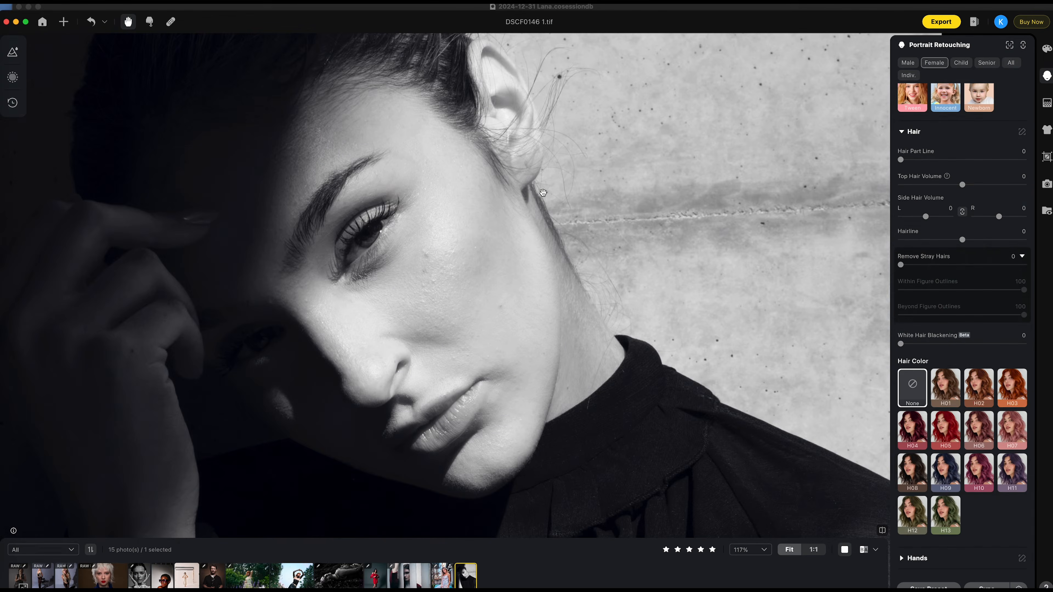
{"action": "scroll", "coordinate": [933, 228], "scroll_direction": "up", "scroll_amount": 10}
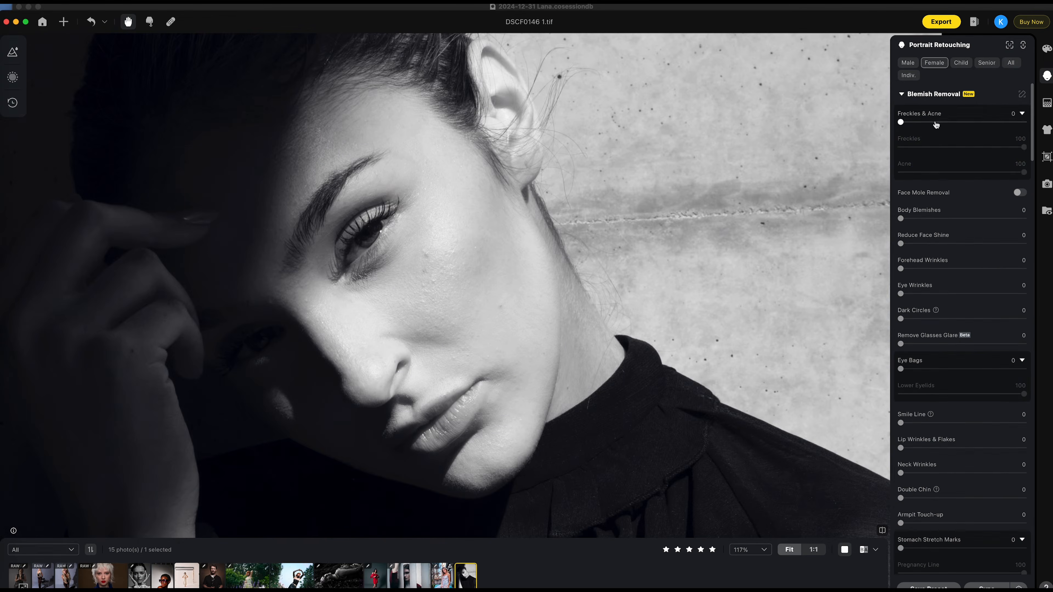
{"action": "left_click_drag", "start_coordinate": [937, 122], "coordinate": [1025, 122]}
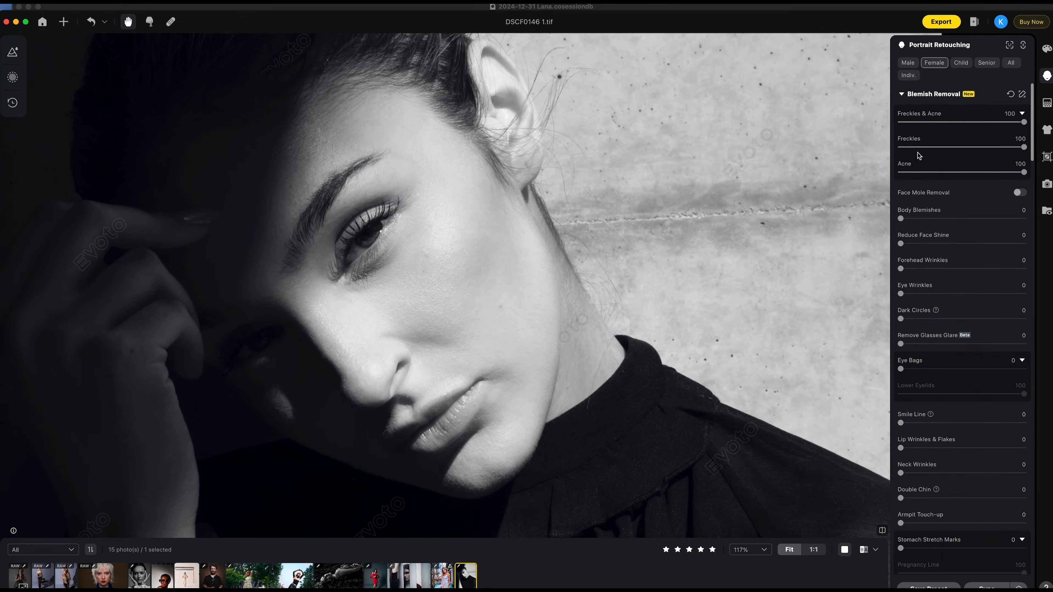
{"action": "scroll", "coordinate": [948, 307], "scroll_direction": "down", "scroll_amount": 5}
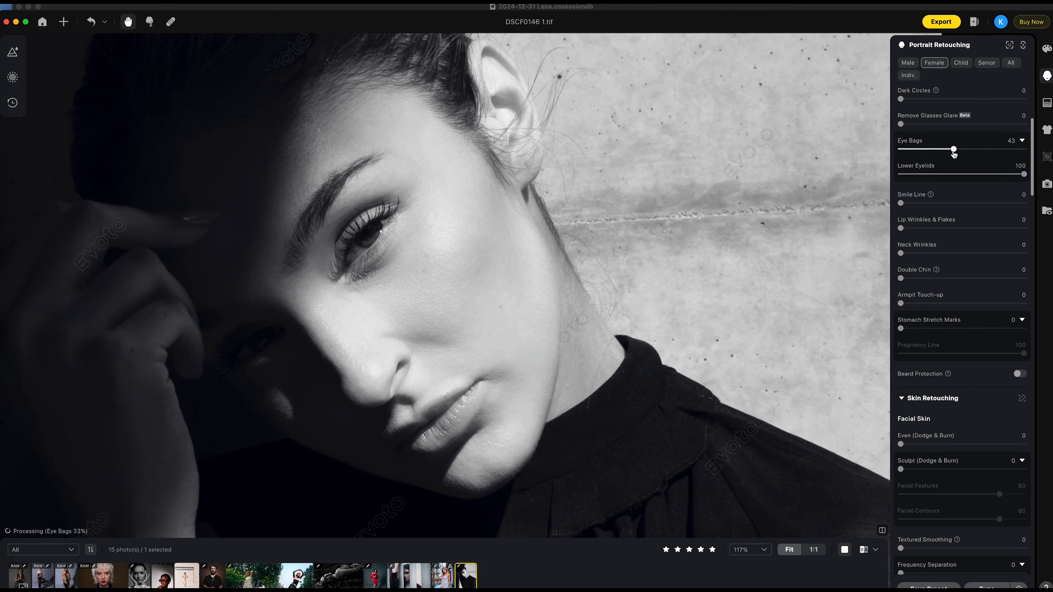
{"action": "scroll", "coordinate": [917, 315], "scroll_direction": "down", "scroll_amount": 4}
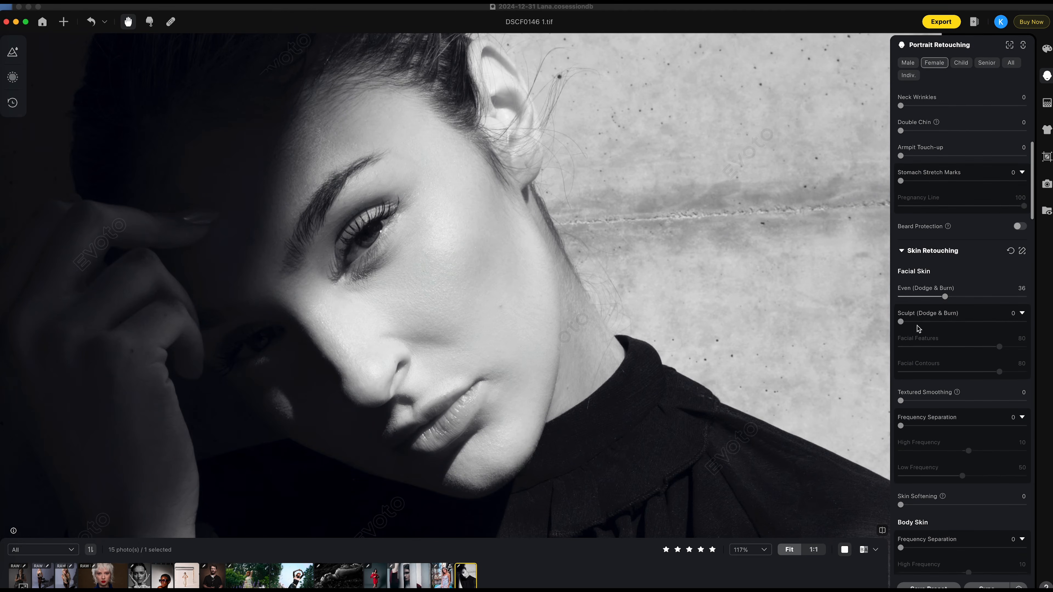
- Set Sculpt (Dodge & Burn) to 64, Facial Contours and Textured Smoothing to 100, and raise facial Frequency Separation to its maximum
{"action": "left_click_drag", "start_coordinate": [901, 322], "coordinate": [980, 322]}
{"action": "mouse_move", "coordinate": [999, 371]}
{"action": "left_mouse_down"}
{"action": "mouse_move", "coordinate": [901, 371]}
{"action": "mouse_move", "coordinate": [1029, 372]}
{"action": "left_mouse_up"}
{"action": "scroll", "coordinate": [1012, 365], "scroll_direction": "down", "scroll_amount": 3}
{"action": "left_click_drag", "start_coordinate": [901, 333], "coordinate": [1027, 334]}
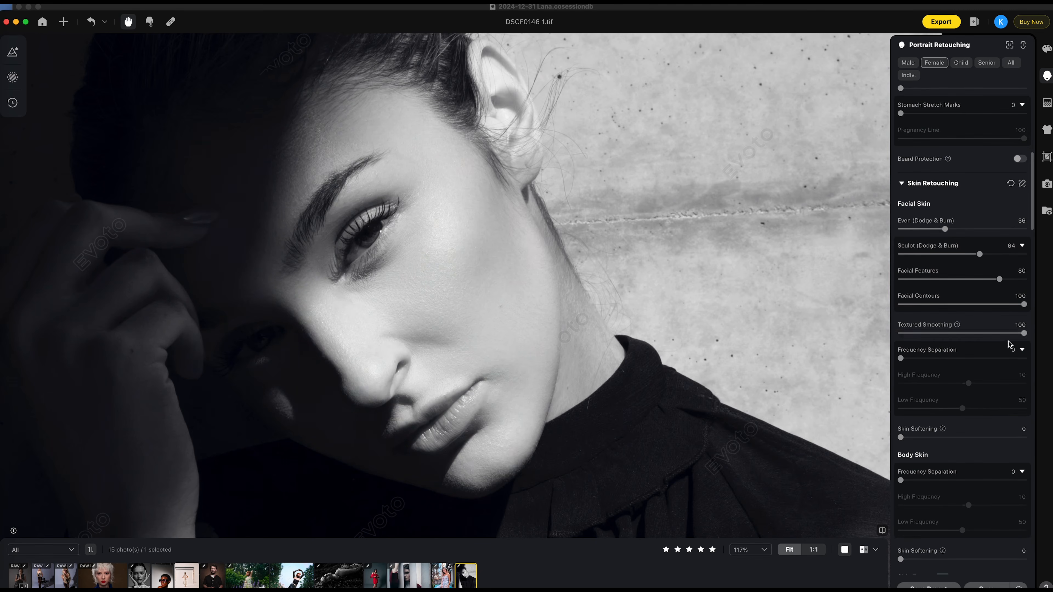
{"action": "left_click_drag", "start_coordinate": [900, 358], "coordinate": [1024, 358]}
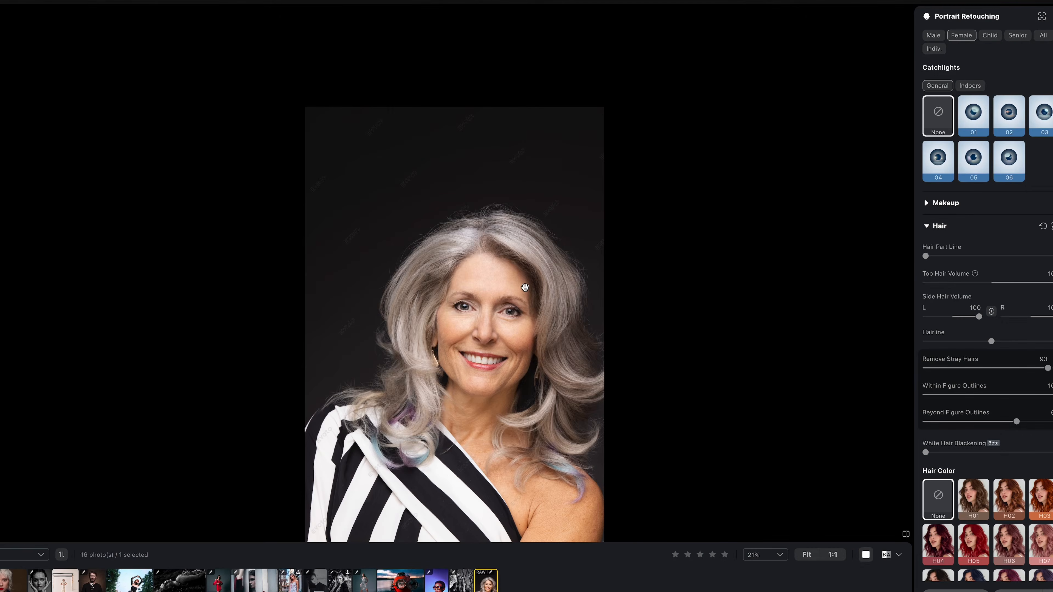
- Choose the Lighten mode for the Clone Stamp on the close-up black-and-white face portrait
{"action": "scroll", "coordinate": [525, 288], "scroll_direction": "up", "scroll_amount": 2}
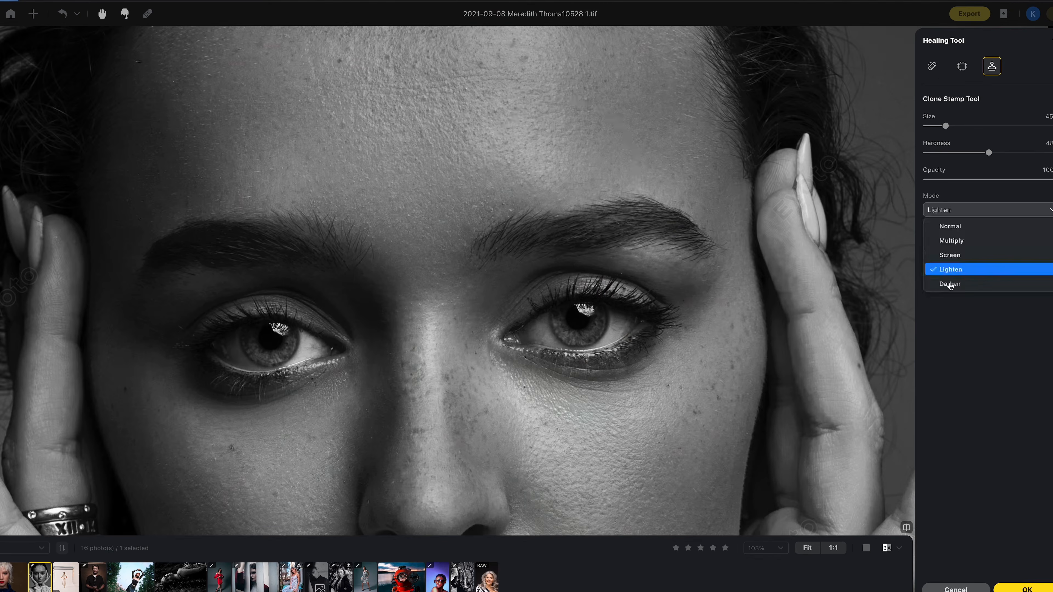
{"action": "left_click", "coordinate": [946, 270]}
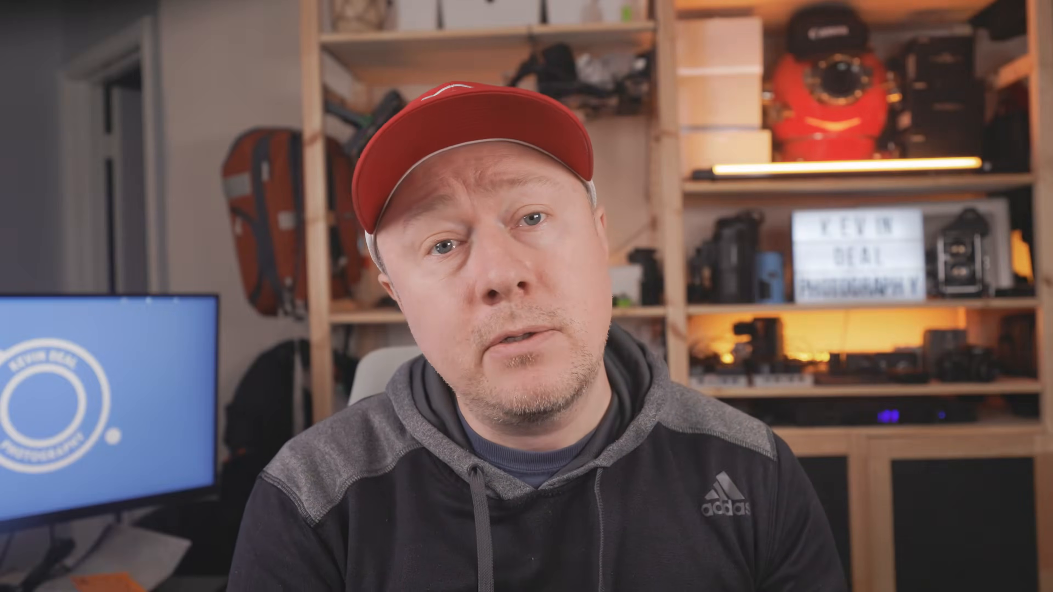
- Switch to Capture One and send DSCF1902 1 1.tif to Evoto for editing as a 16-bit uncompressed Adobe RGB TIFF
{"action": "right_click", "coordinate": [594, 327]}
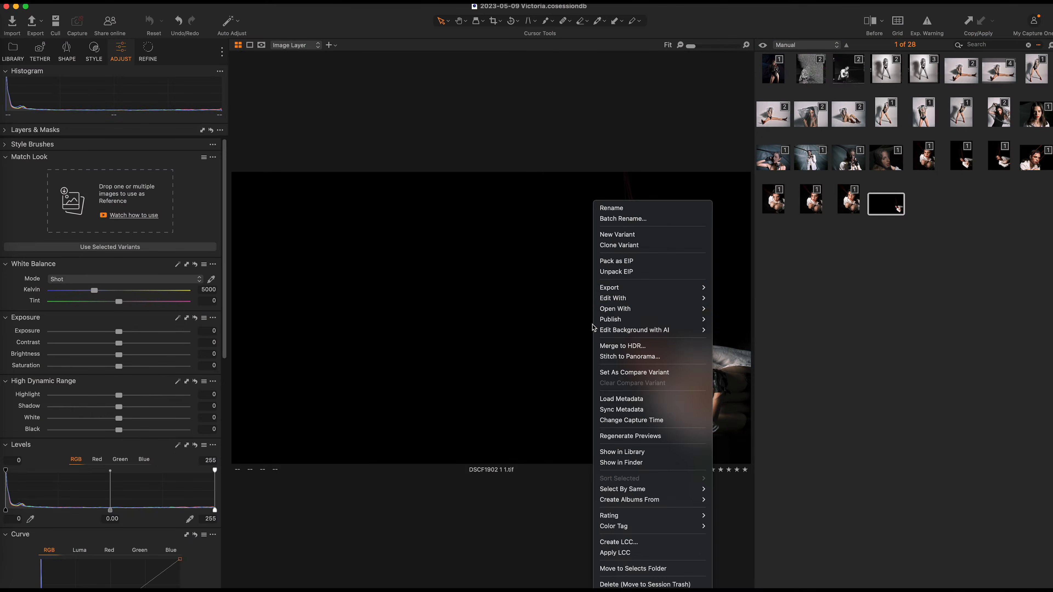
{"action": "left_click", "coordinate": [755, 330]}
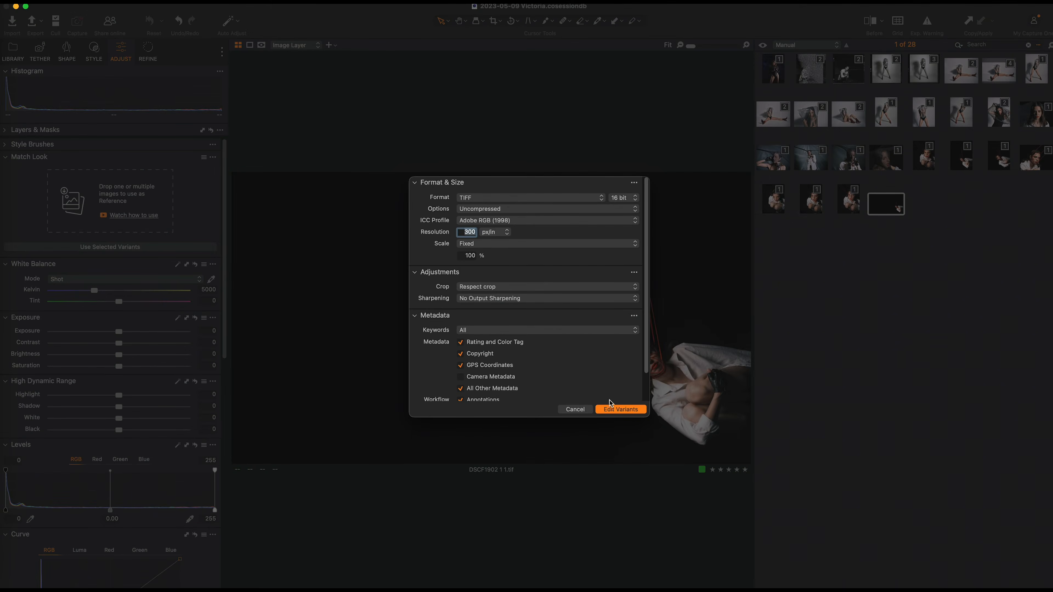
{"action": "left_click", "coordinate": [612, 411]}
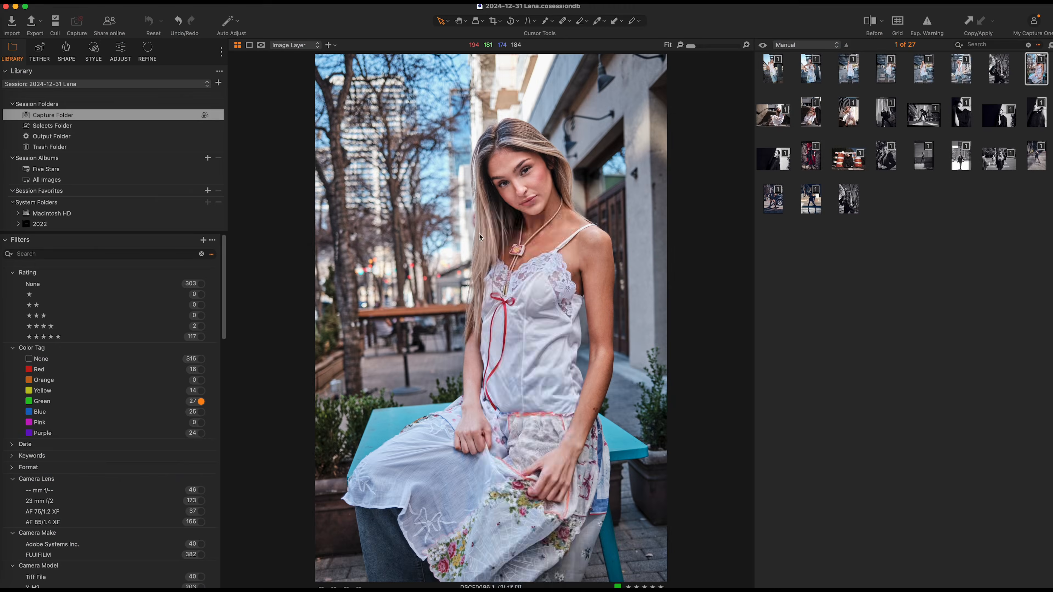
- Send the seated blonde portrait from Capture One to Evoto as a 16-bit uncompressed TIFF at 300 px/in
{"action": "right_click", "coordinate": [479, 234]}
{"action": "mouse_move", "coordinate": [535, 299]}
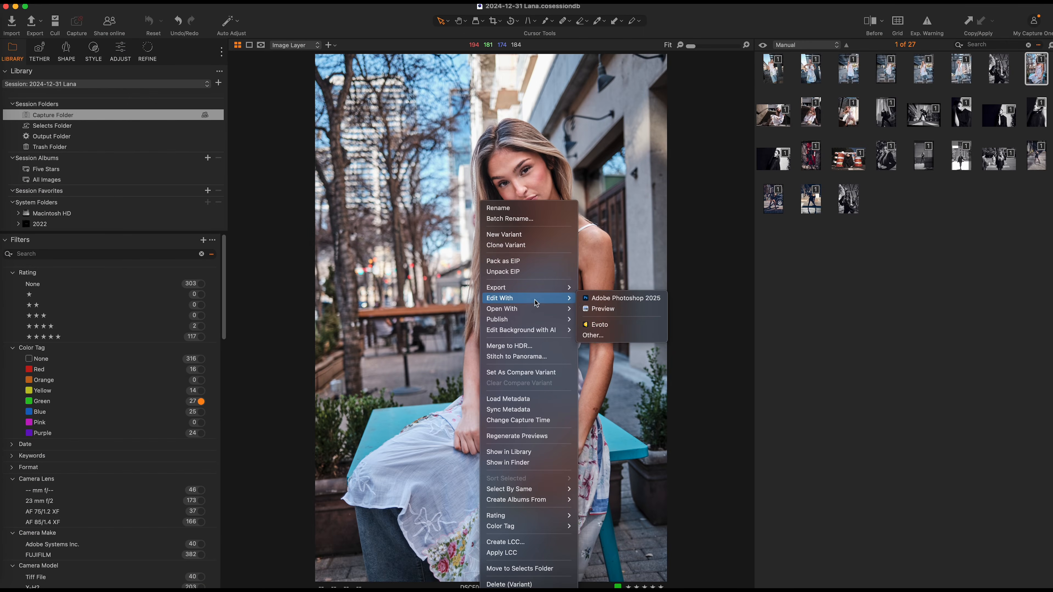
{"action": "left_click", "coordinate": [605, 322]}
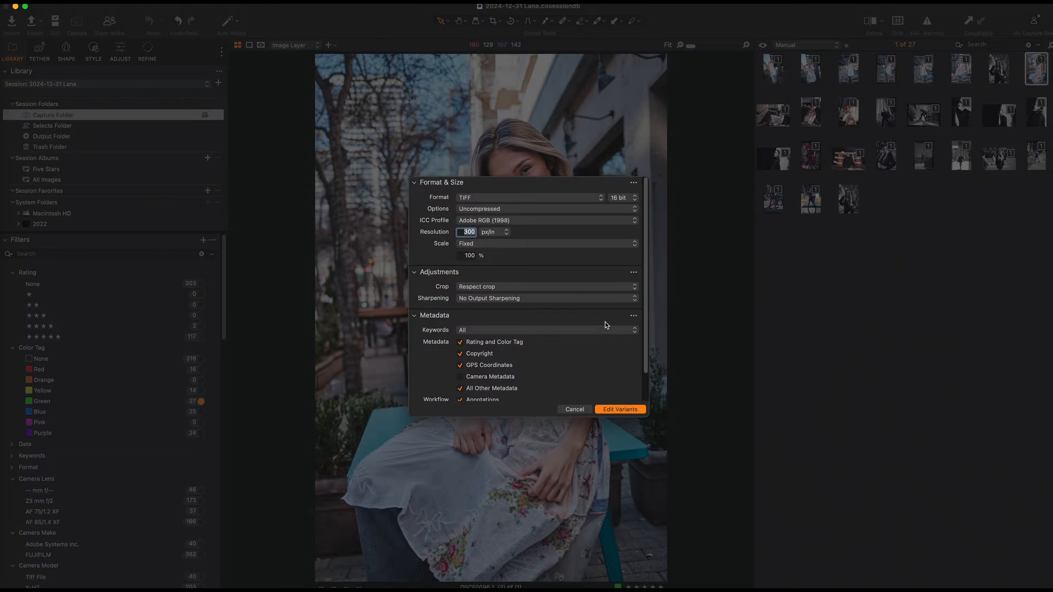
{"action": "left_click", "coordinate": [614, 410]}
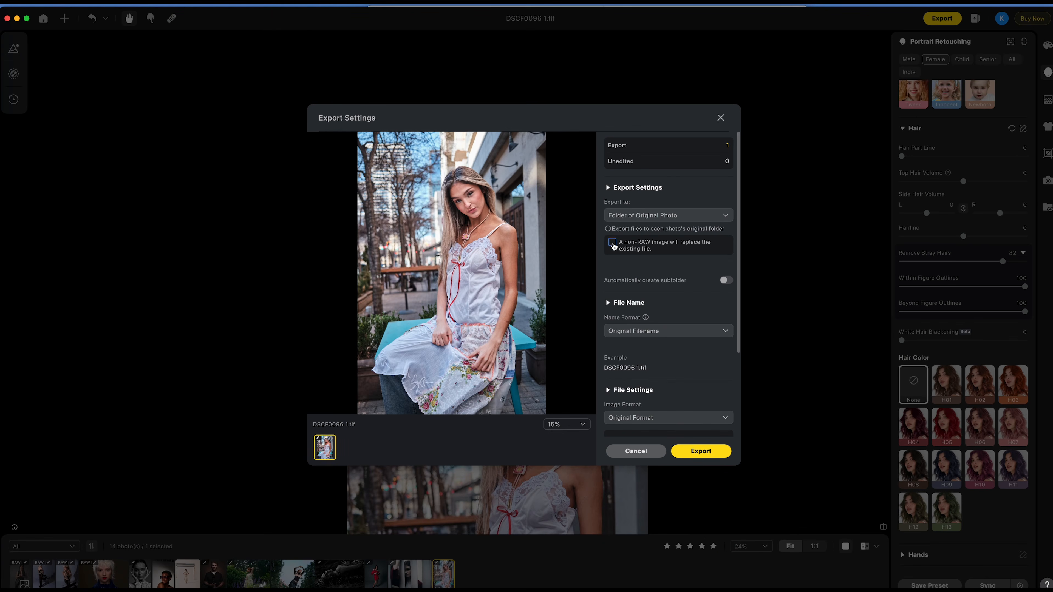
- Export DSCF0096 1.tif from Evoto to the original photo's folder in its original format, without replacing the existing file
{"action": "scroll", "coordinate": [613, 245], "scroll_direction": "down", "scroll_amount": 2}
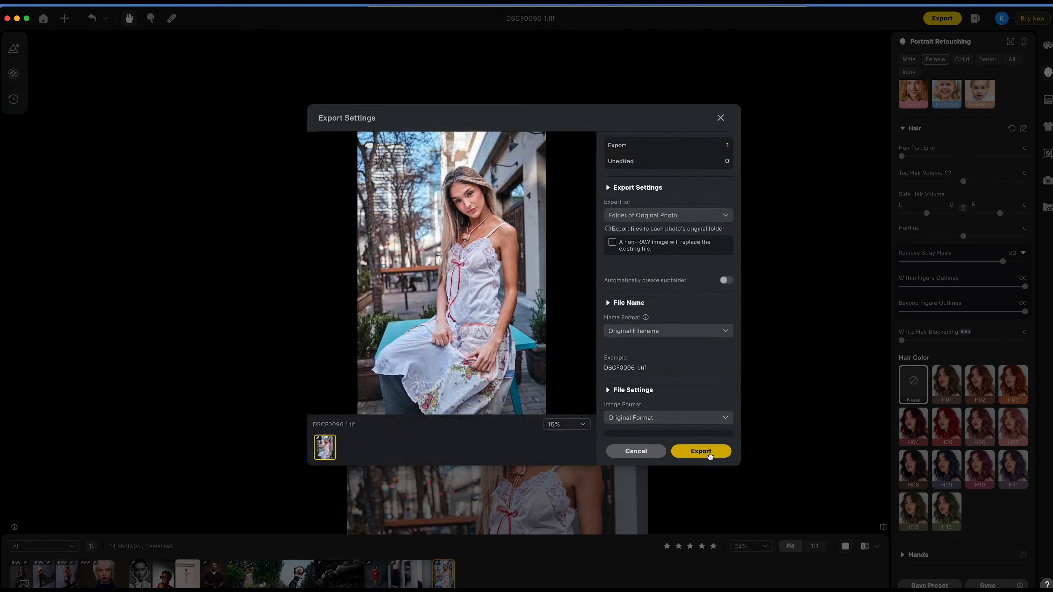
{"action": "left_click", "coordinate": [701, 451]}
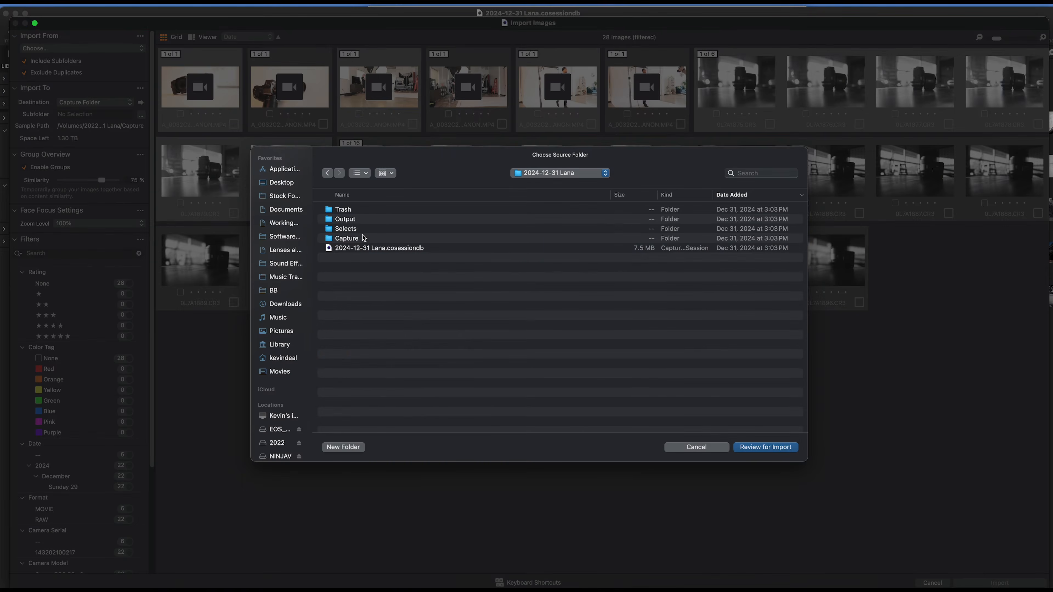
- Import DSCF0096 1_(2).tif from the session's Capture folder into Capture One with Exclude Duplicates turned off
{"action": "double_click", "coordinate": [363, 237]}
{"action": "left_click", "coordinate": [408, 210]}
{"action": "left_click", "coordinate": [765, 448]}
{"action": "left_click", "coordinate": [24, 73]}
{"action": "left_click", "coordinate": [999, 583]}
{"action": "left_click", "coordinate": [551, 342]}
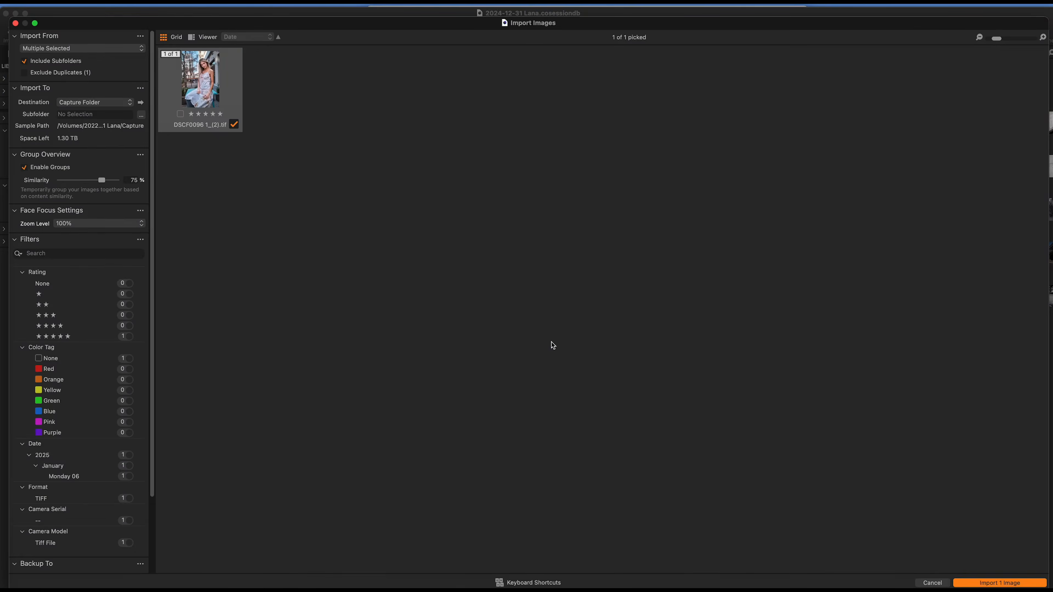